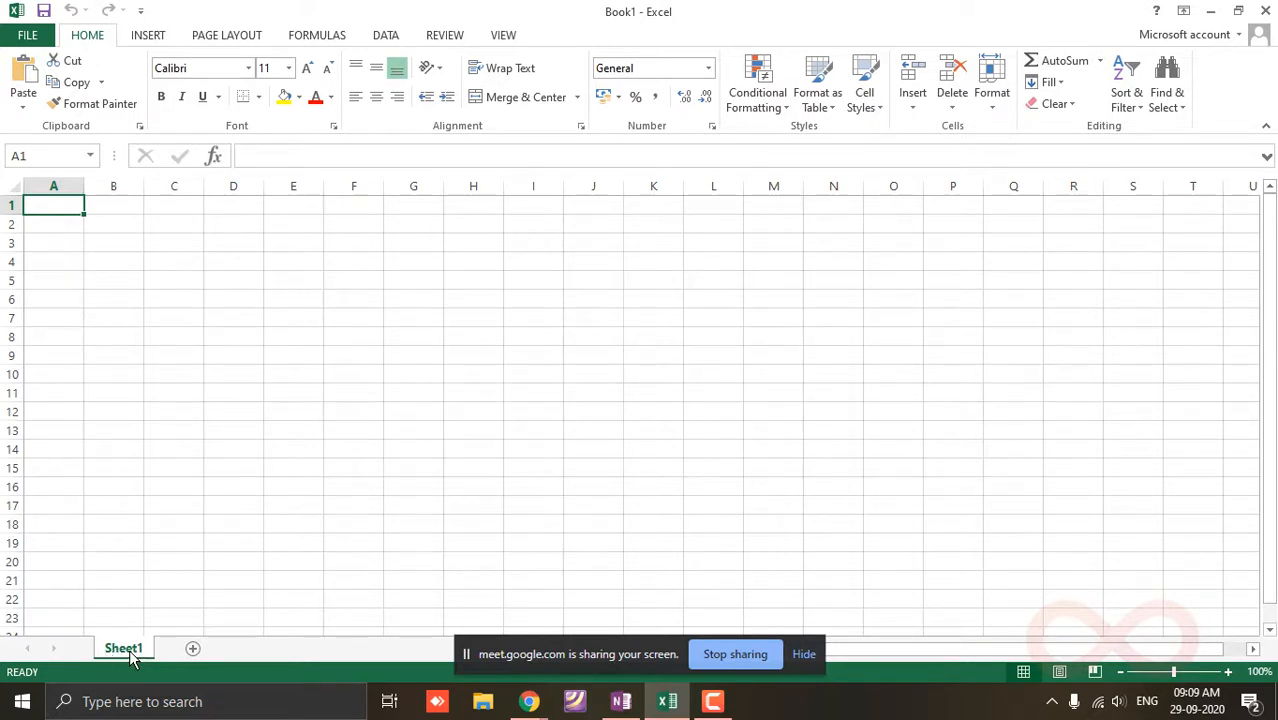
Step: Rename the Sheet1 worksheet to Mean
{"action": "double_click", "coordinate": [128, 650]}
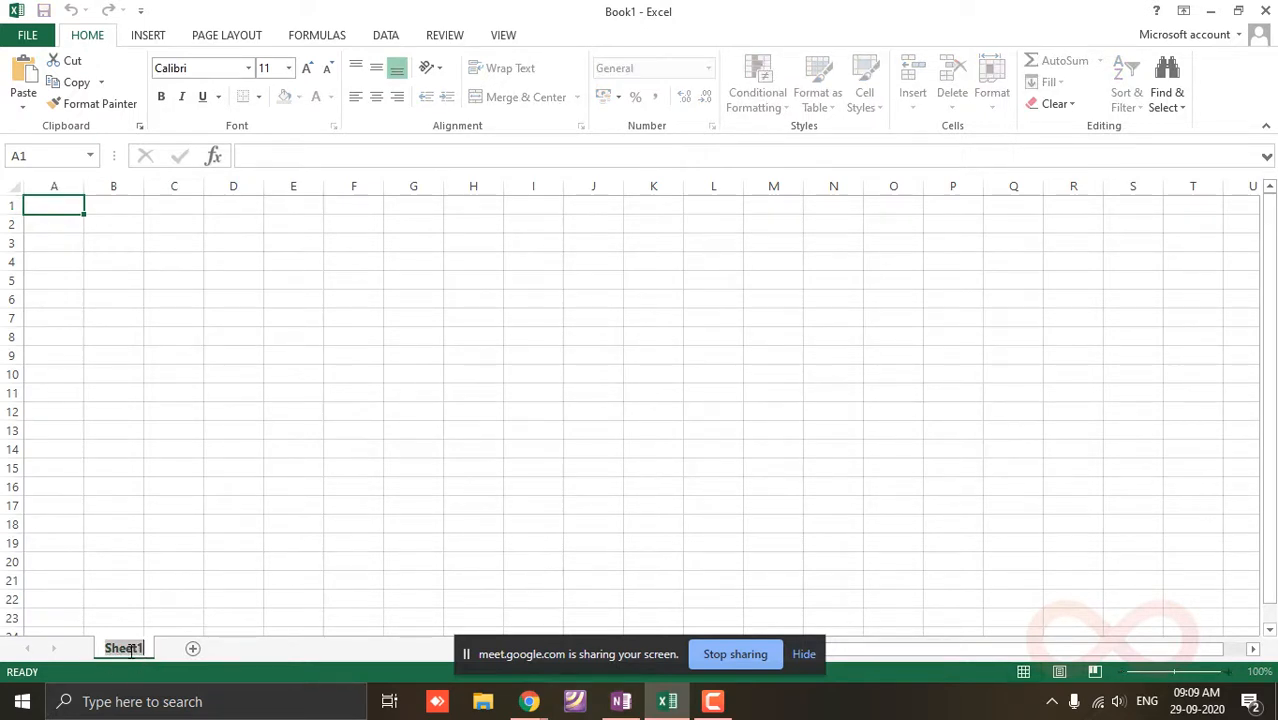
{"action": "key", "text": "BackSpace"}
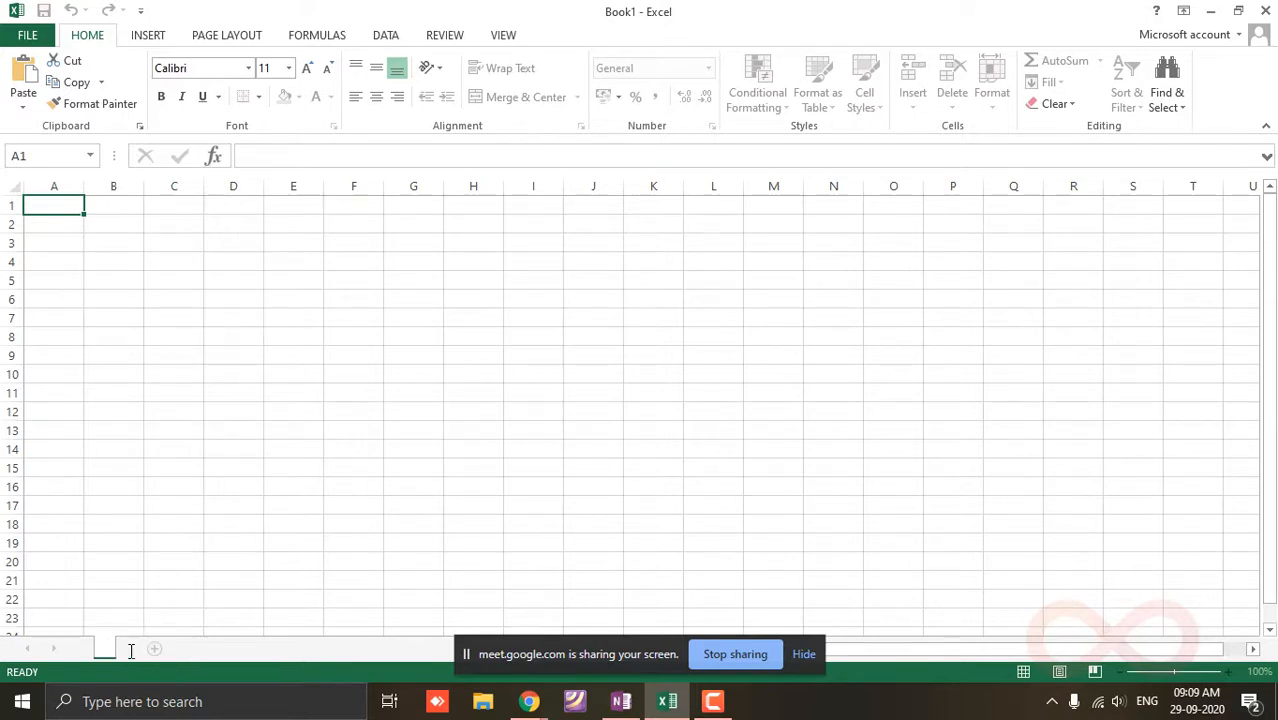
{"action": "type", "text": "Mean"}
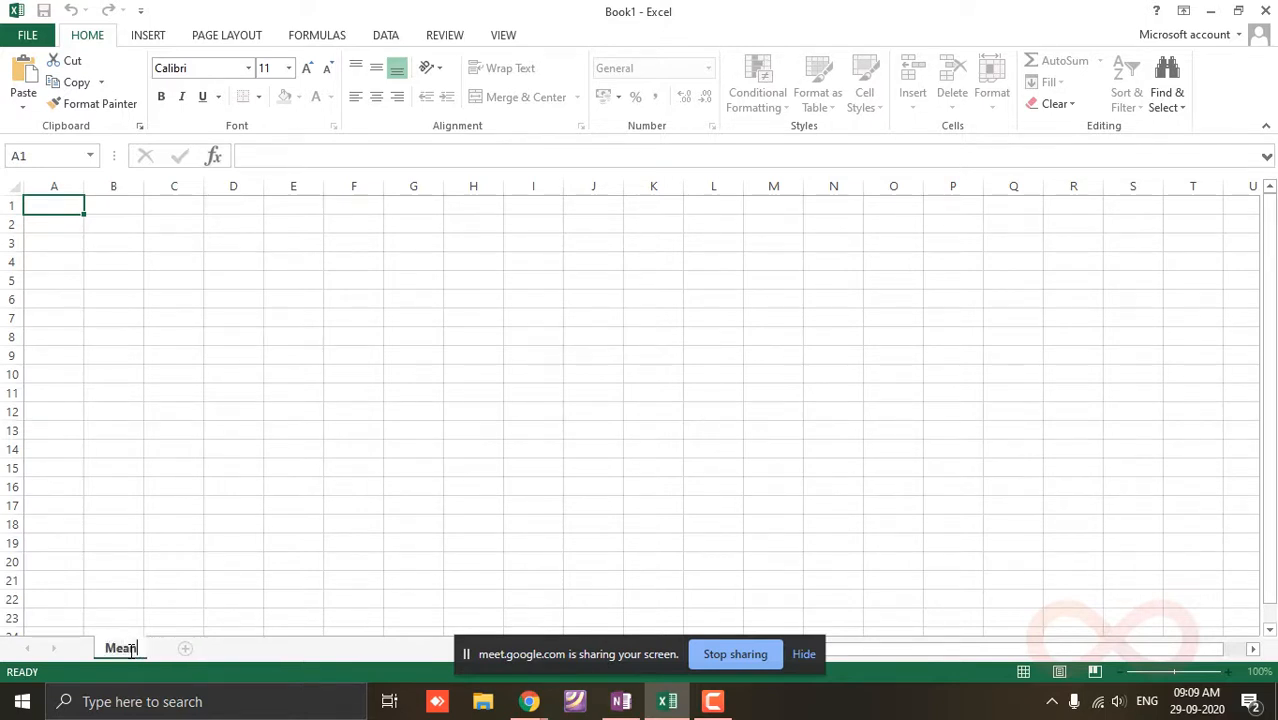
{"action": "left_click", "coordinate": [208, 354]}
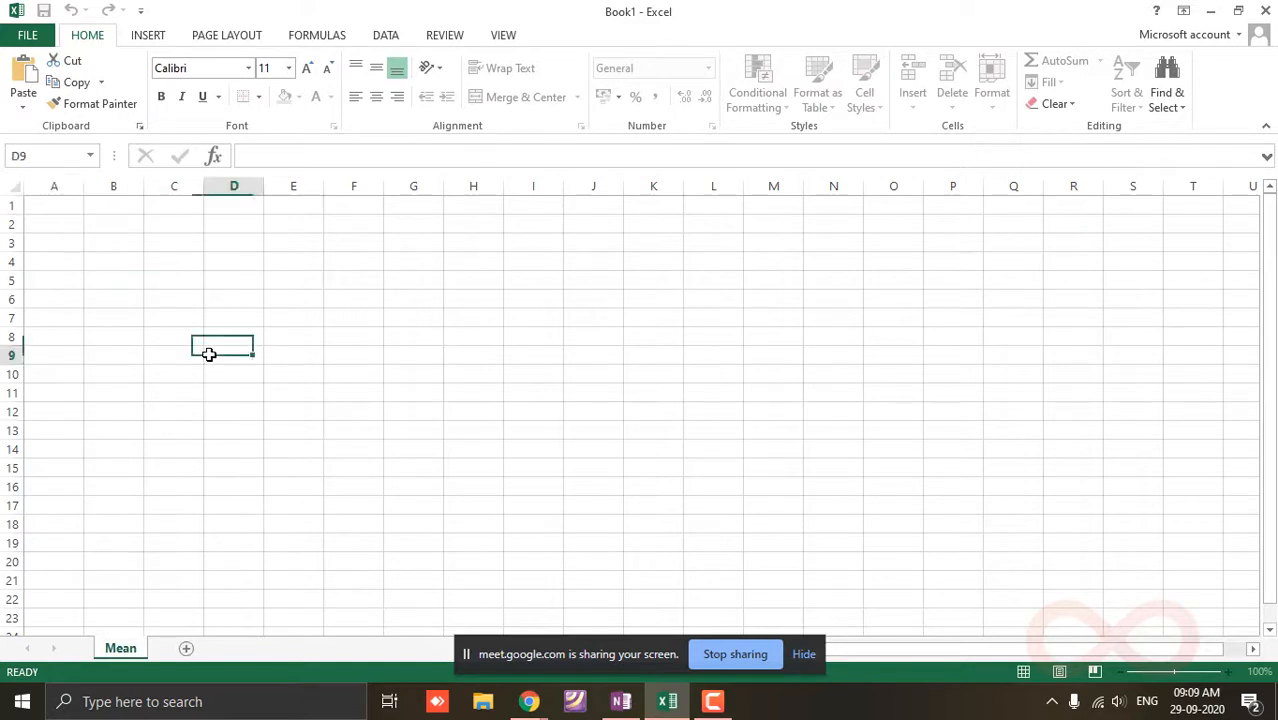
Step: Enter the heading x in cell A1 and centre it horizontally
{"action": "left_click", "coordinate": [62, 207]}
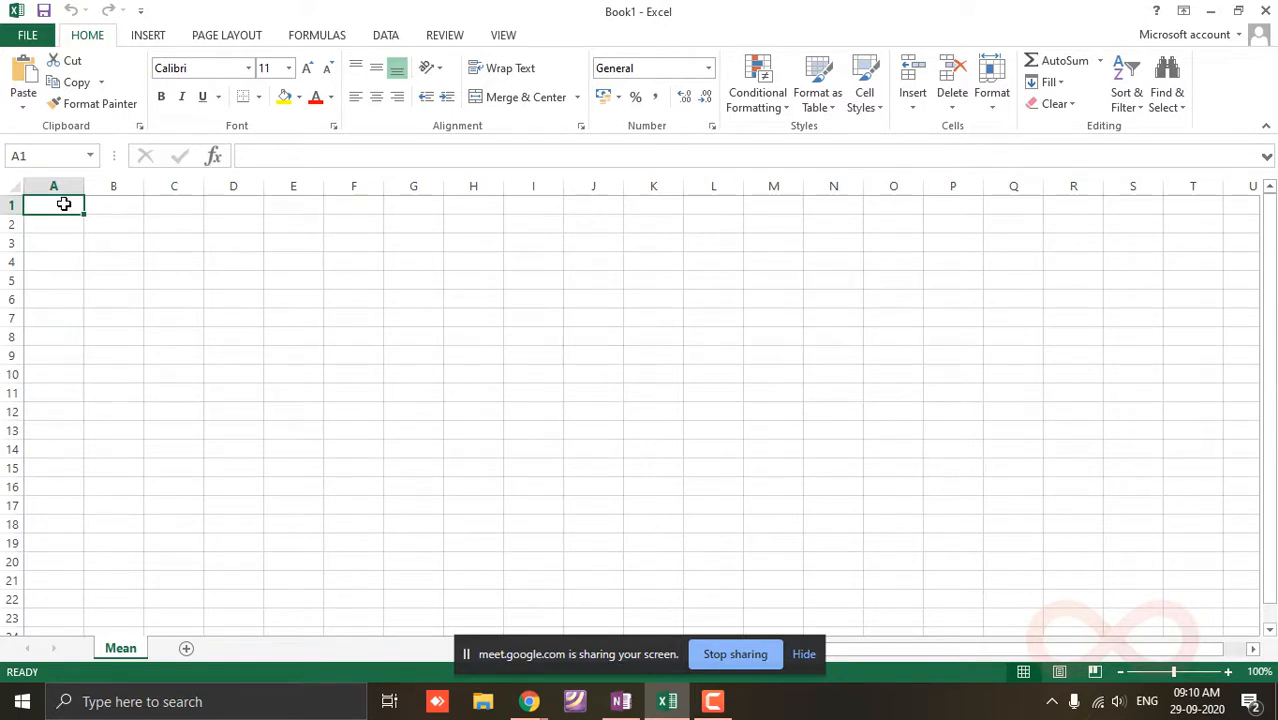
{"action": "type", "text": "x"}
{"action": "key", "text": "Return"}
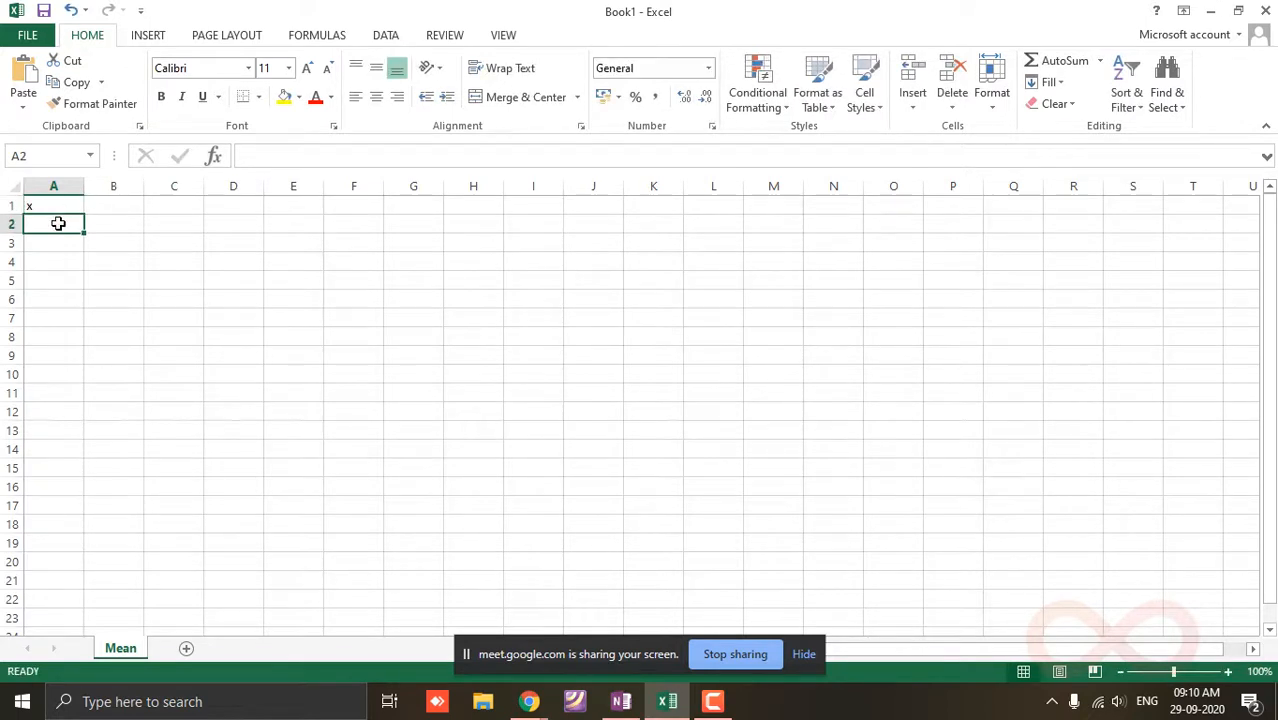
{"action": "left_click", "coordinate": [55, 207]}
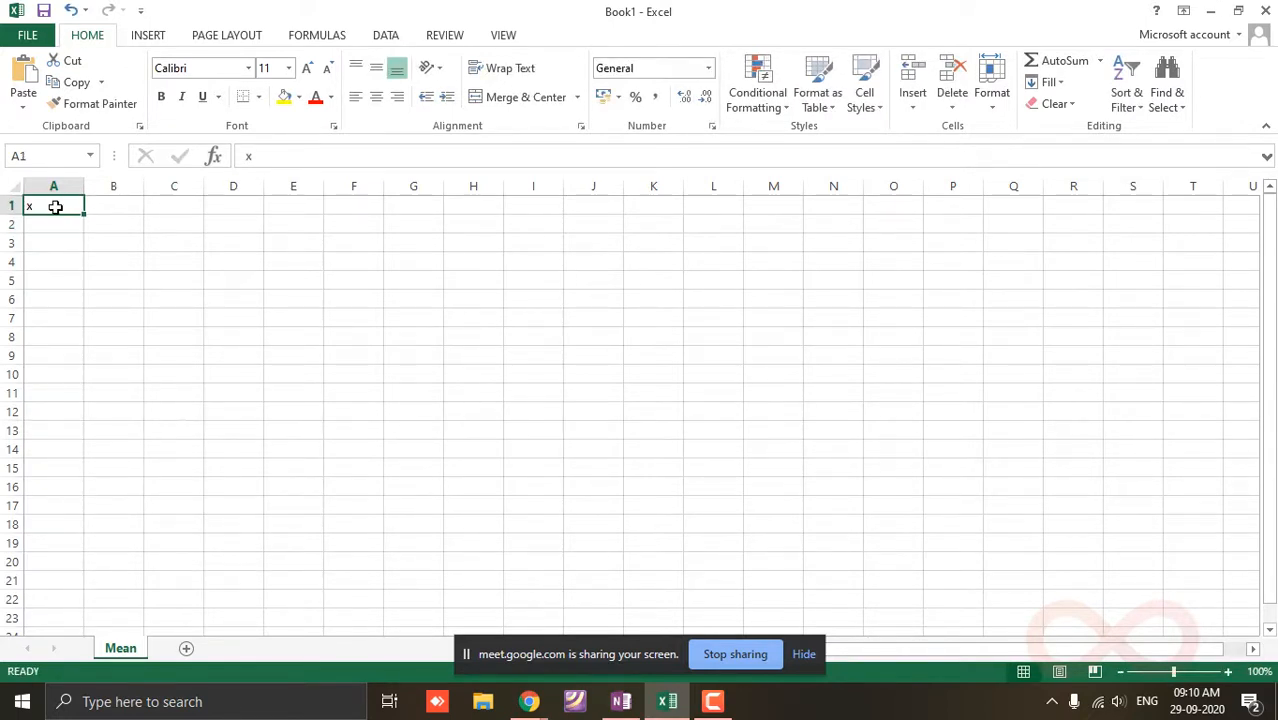
{"action": "left_click", "coordinate": [378, 100]}
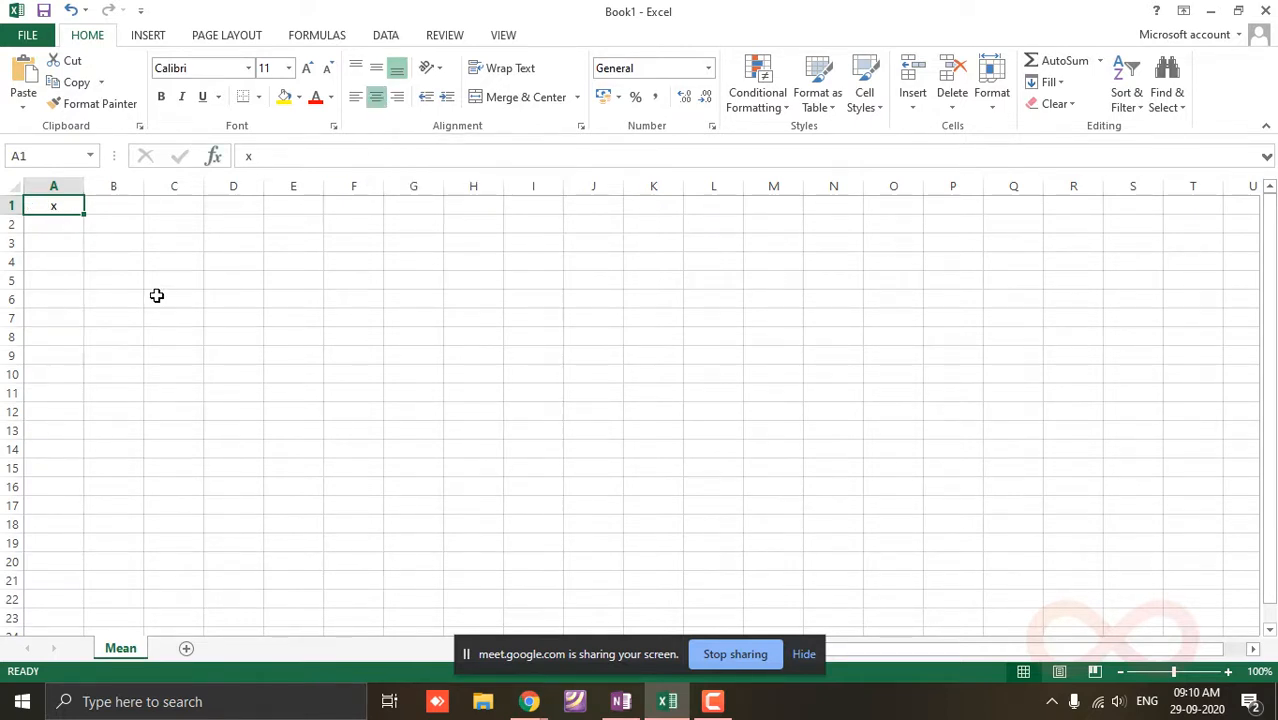
Step: Apply horizontal centring to the range A1:A6
{"action": "left_click", "coordinate": [90, 277]}
{"action": "left_click_drag", "start_coordinate": [46, 205], "coordinate": [47, 302]}
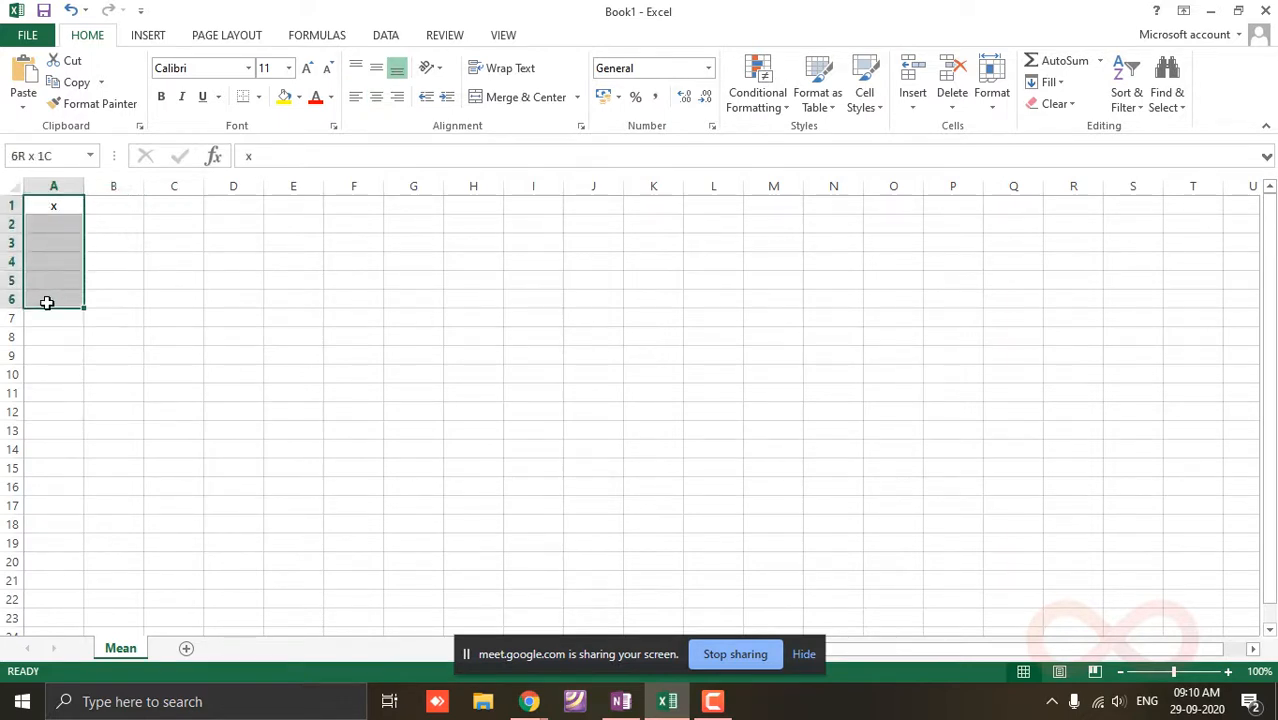
{"action": "left_click", "coordinate": [376, 100]}
{"action": "left_click", "coordinate": [376, 101]}
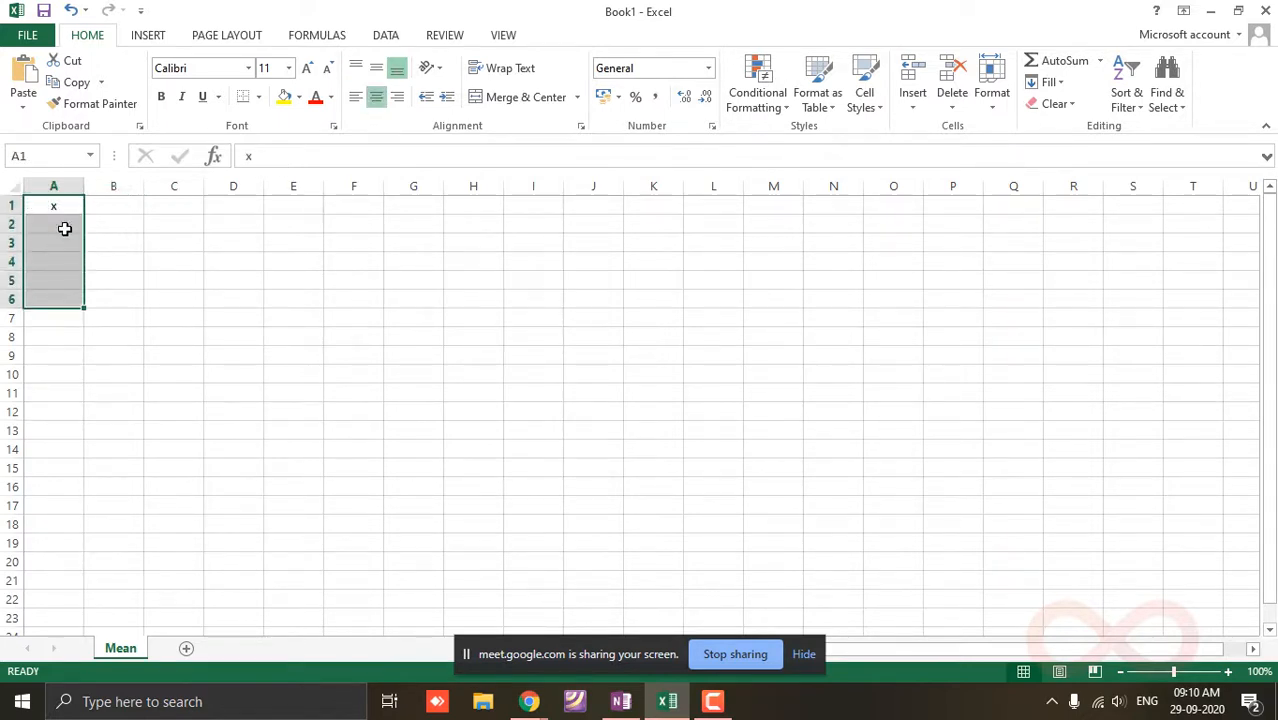
Step: Enter the values 1, 2, 3, 4 and 5 in cells A2 to A6 under the x heading
{"action": "left_click", "coordinate": [62, 226]}
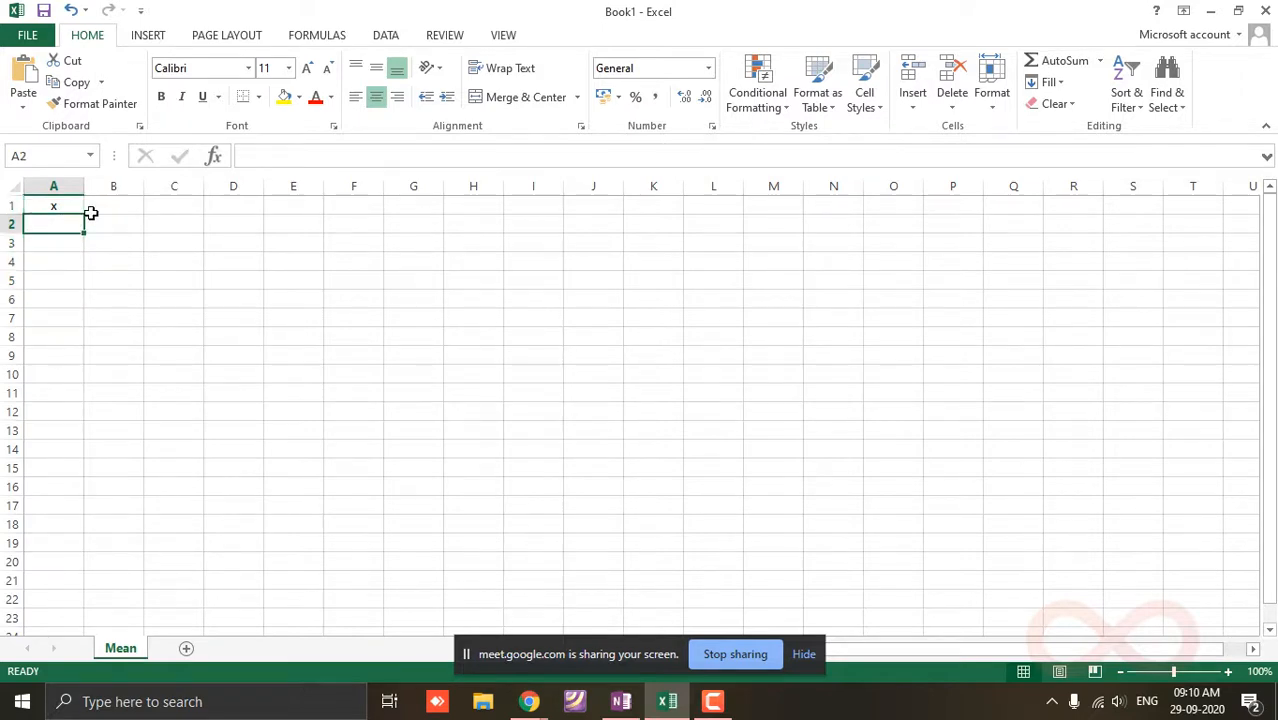
{"action": "type", "text": "1"}
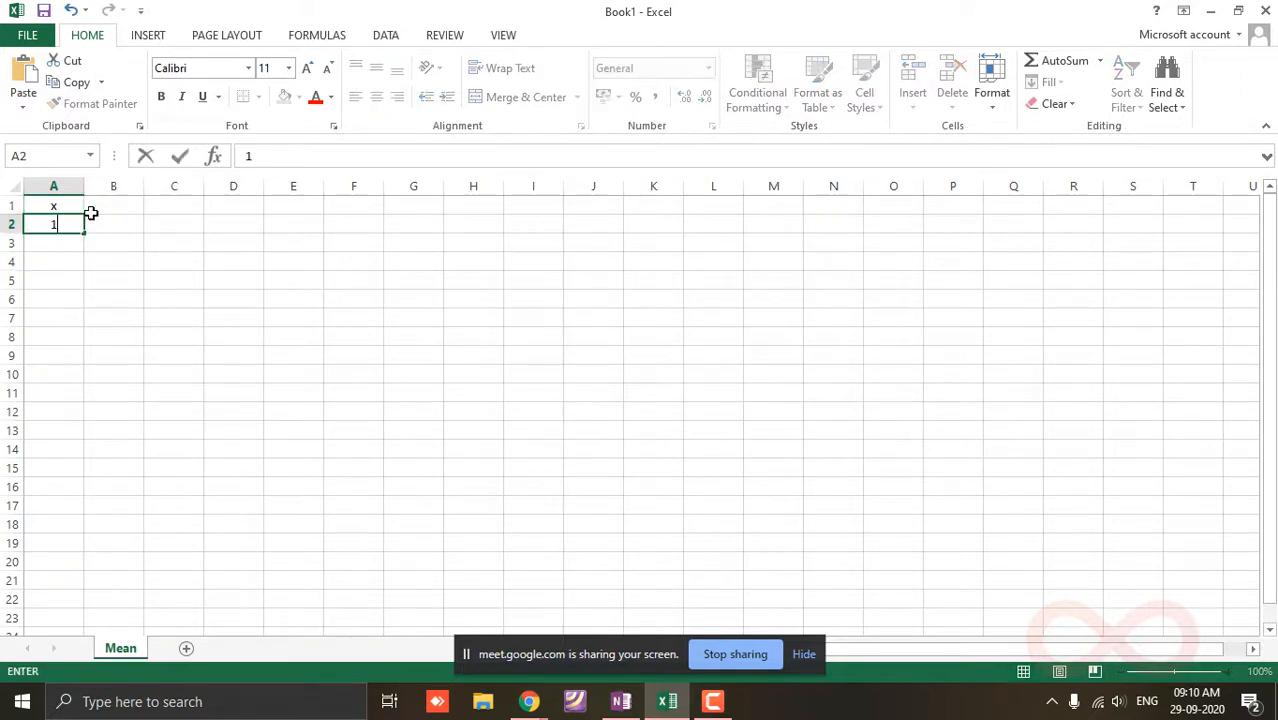
{"action": "key", "text": "Return"}
{"action": "type", "text": "2"}
{"action": "key", "text": "Return"}
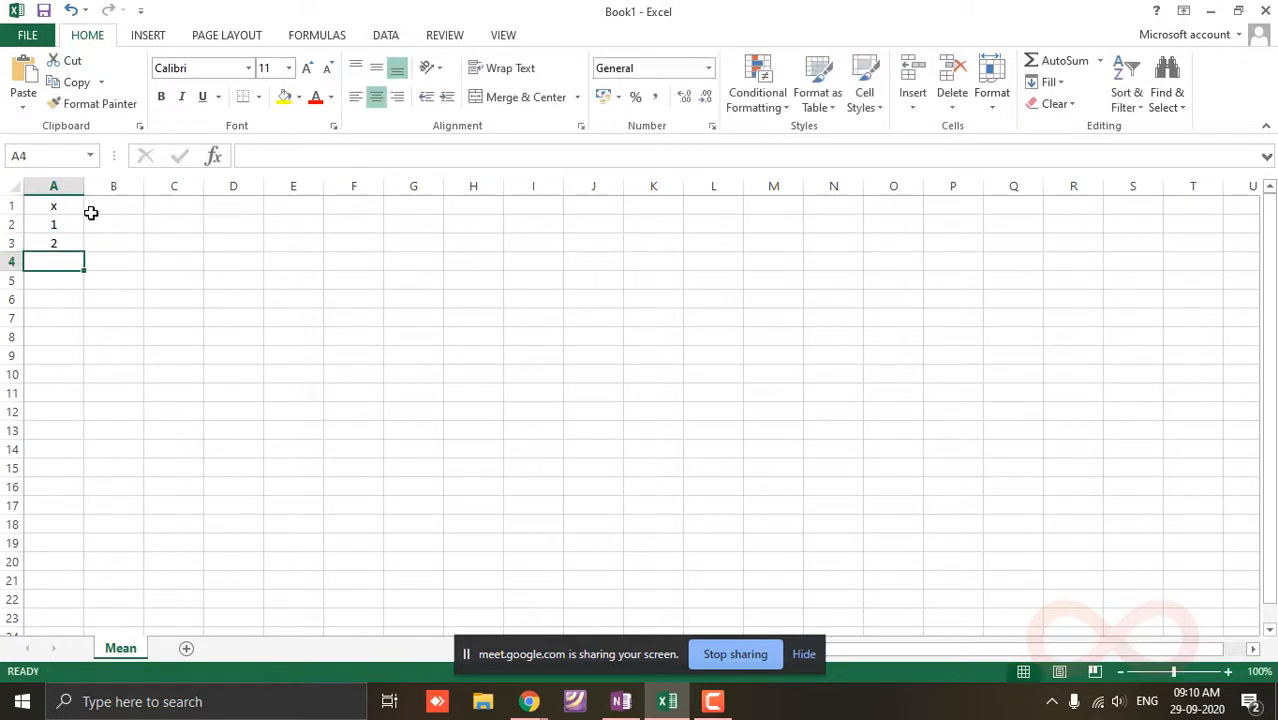
{"action": "type", "text": "3"}
{"action": "key", "text": "Return"}
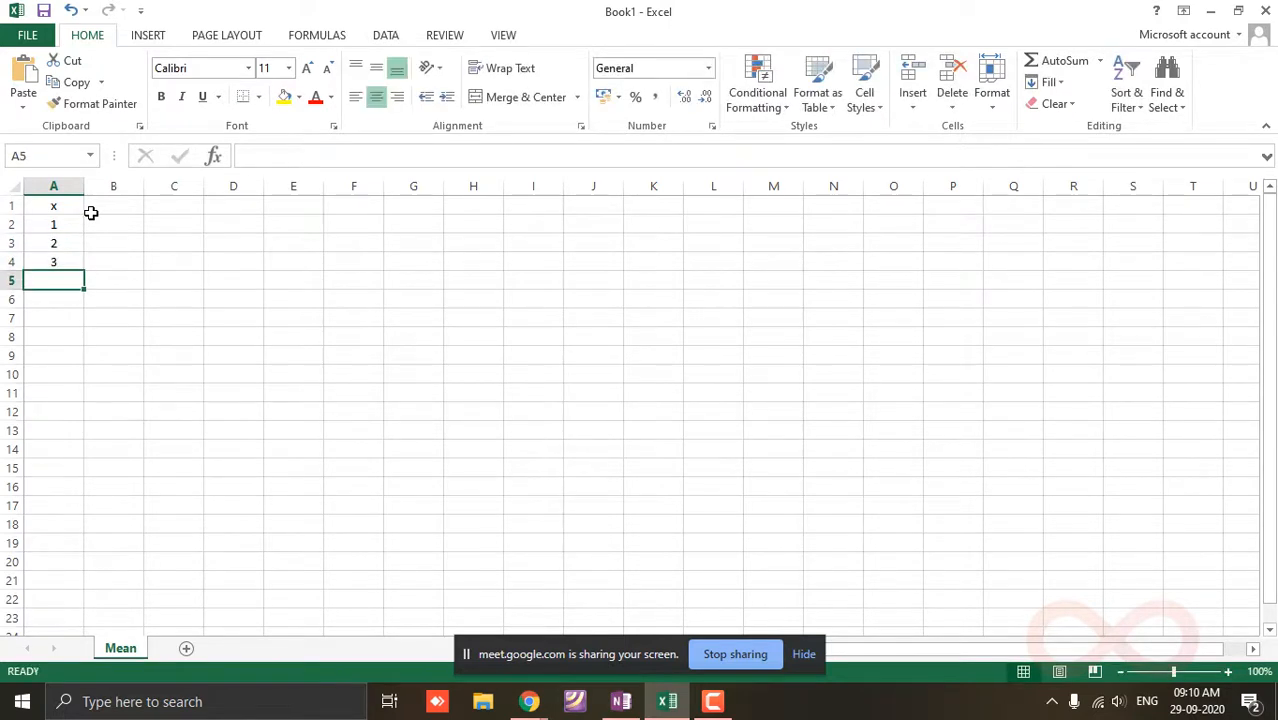
{"action": "type", "text": "4"}
{"action": "key", "text": "Return"}
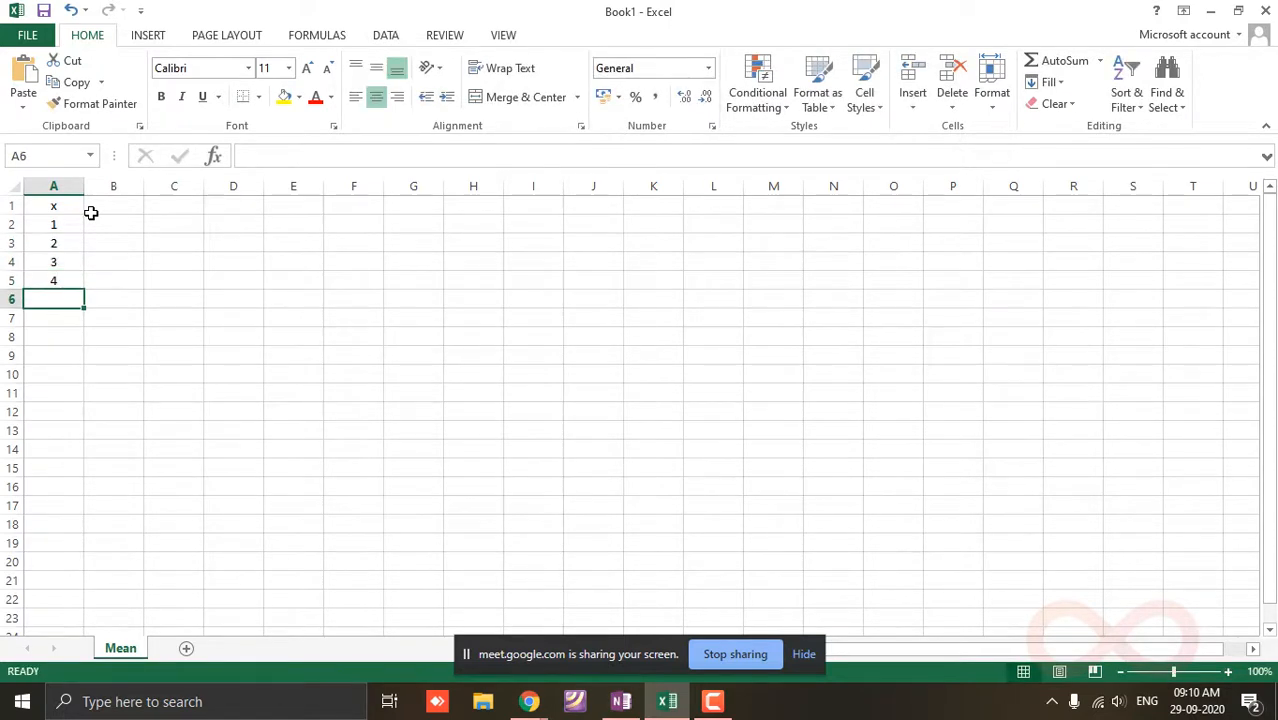
{"action": "type", "text": "5"}
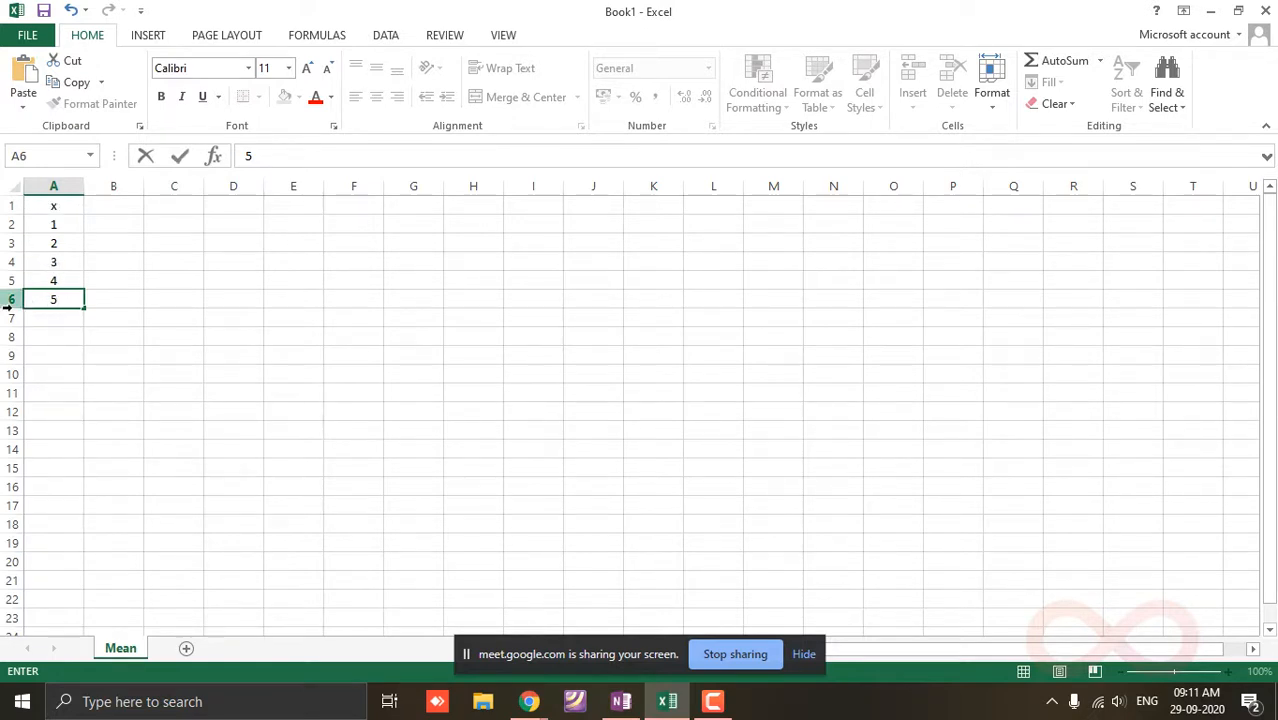
{"action": "left_click", "coordinate": [57, 209]}
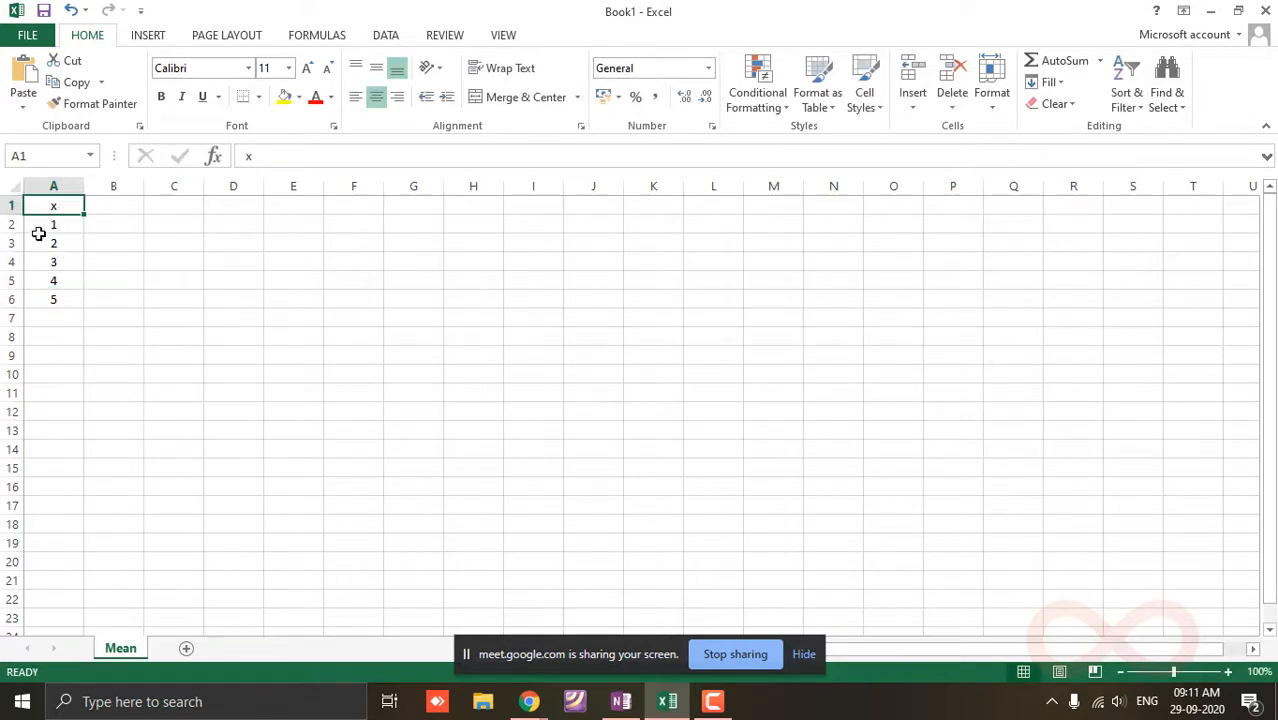
Step: Start a formula in cell M2 with an equals sign
{"action": "left_click_drag", "start_coordinate": [45, 224], "coordinate": [50, 291]}
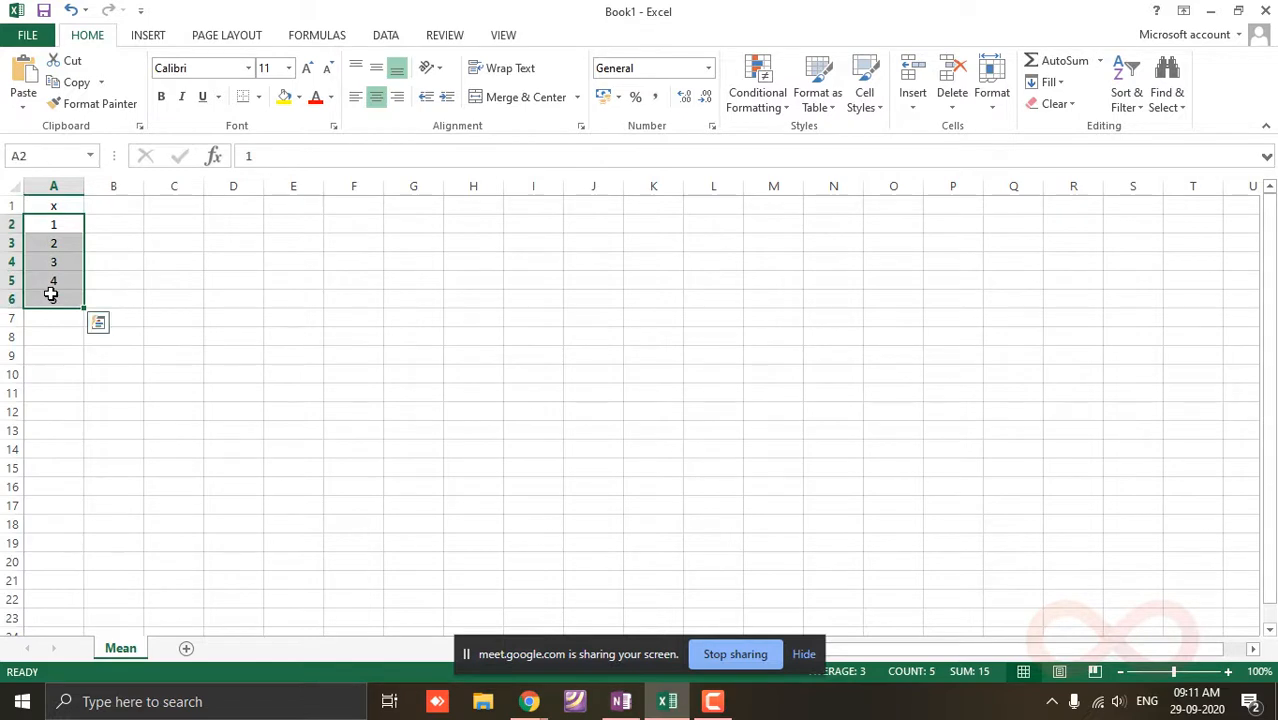
{"action": "left_click", "coordinate": [596, 246]}
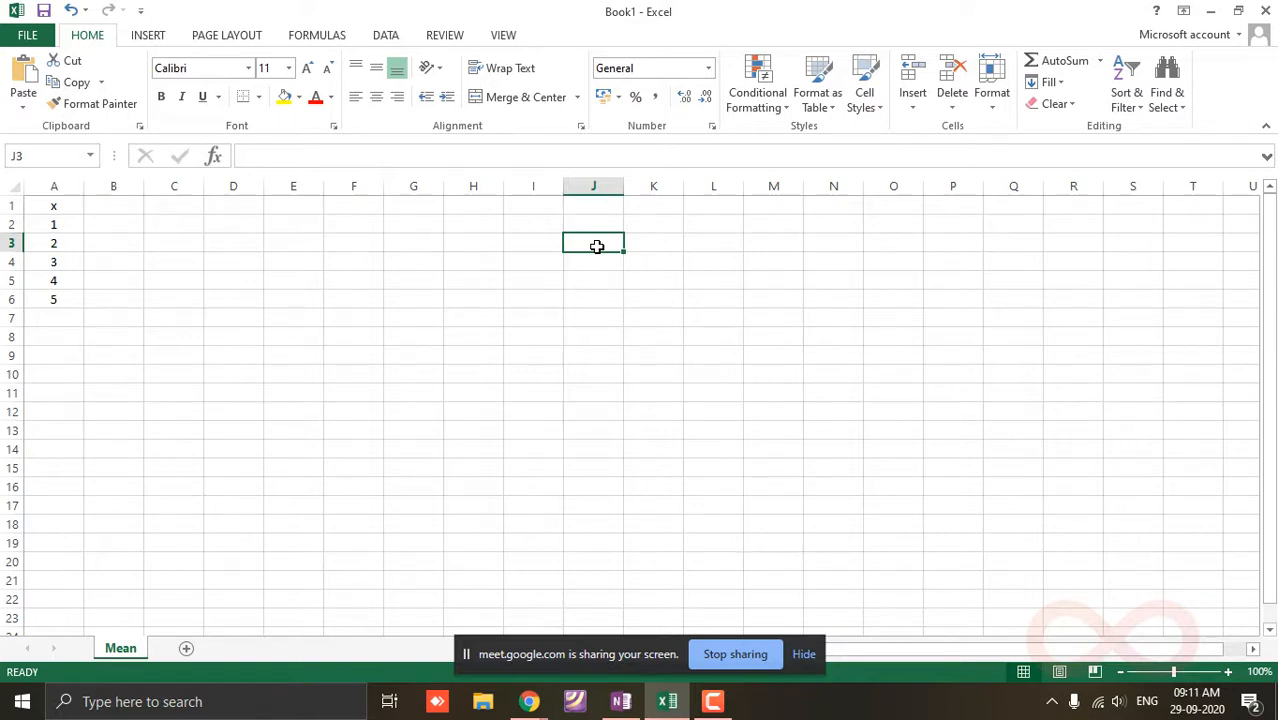
{"action": "left_click", "coordinate": [762, 226]}
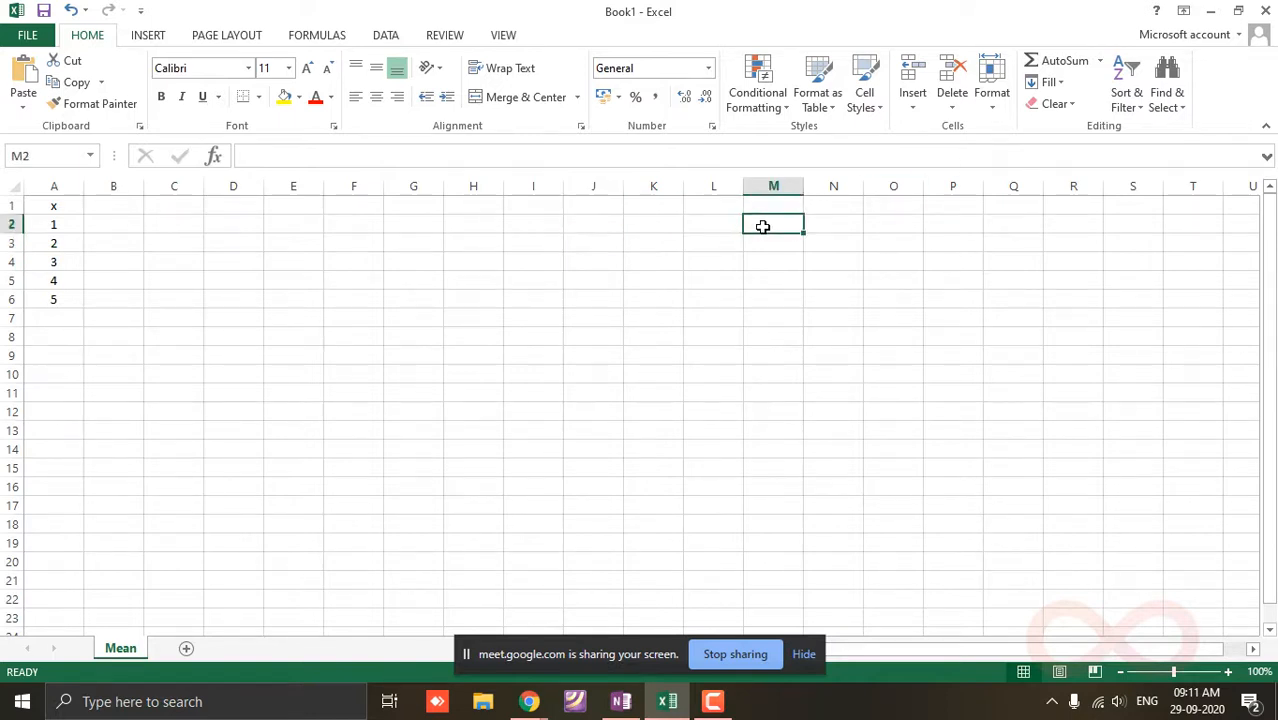
{"action": "type", "text": "="}
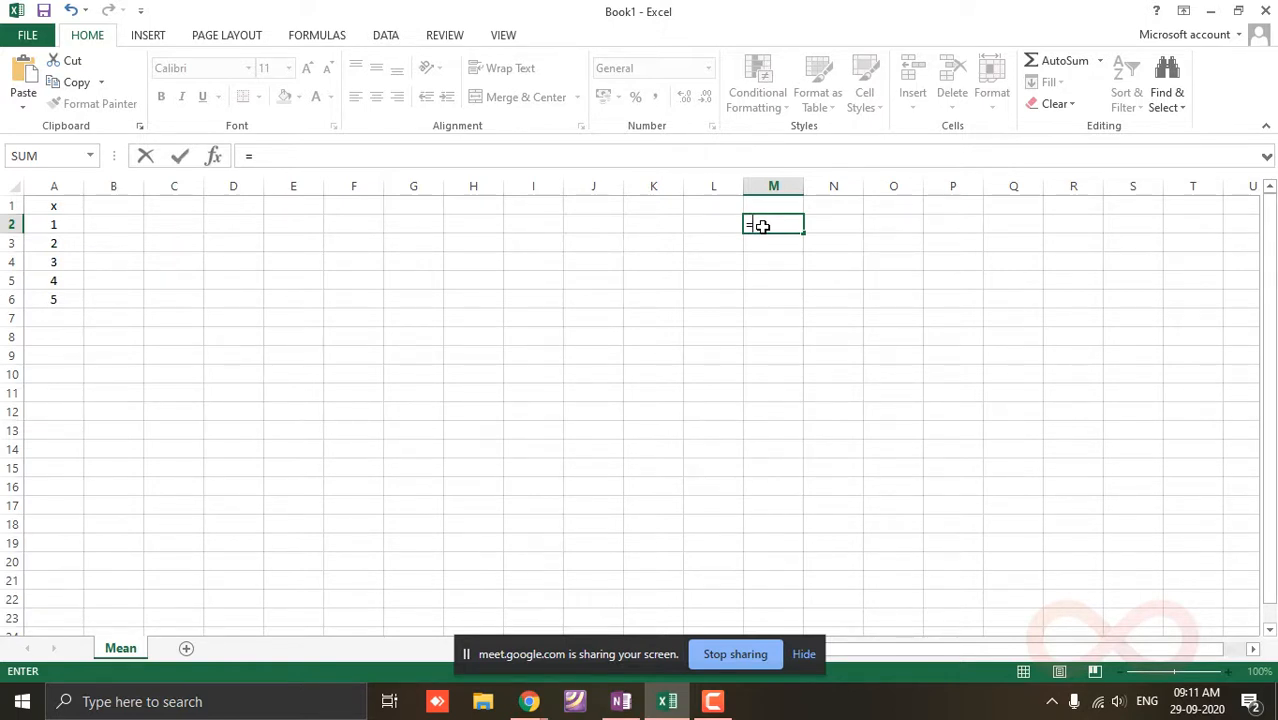
Step: Open Notepad and write =count as the beginning of an example formula
{"action": "left_click", "coordinate": [257, 697]}
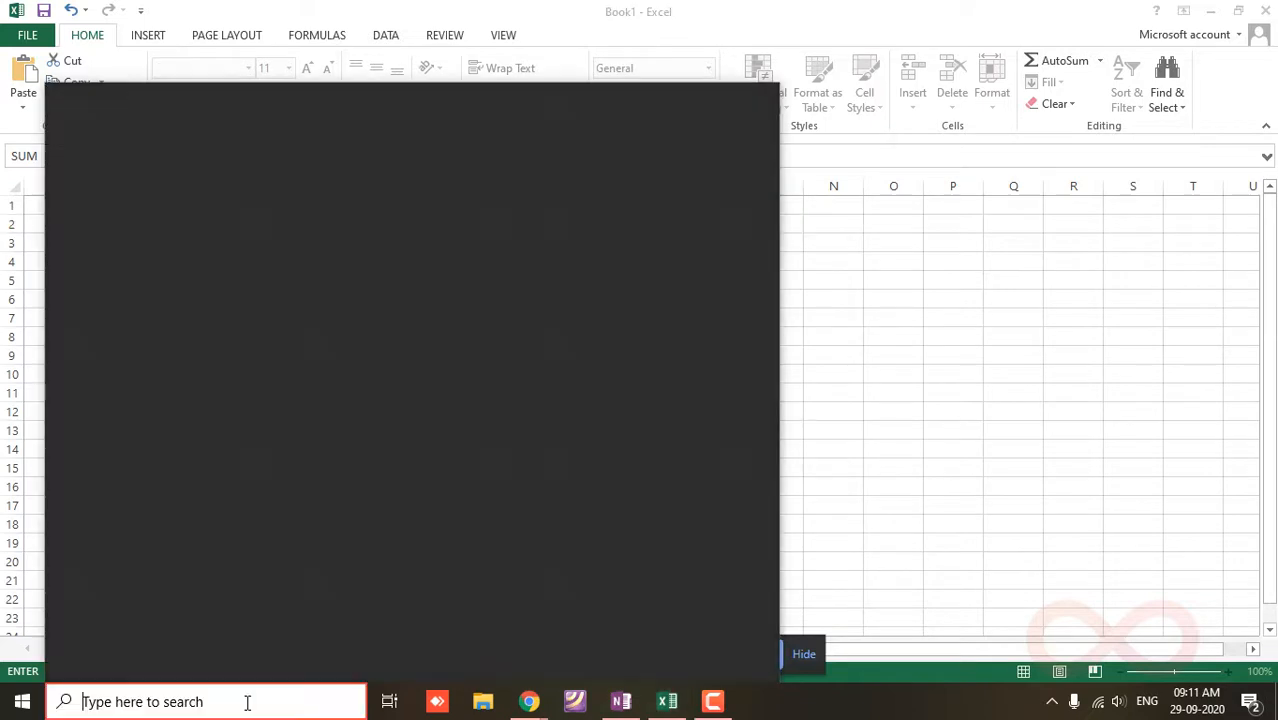
{"action": "type", "text": "nto"}
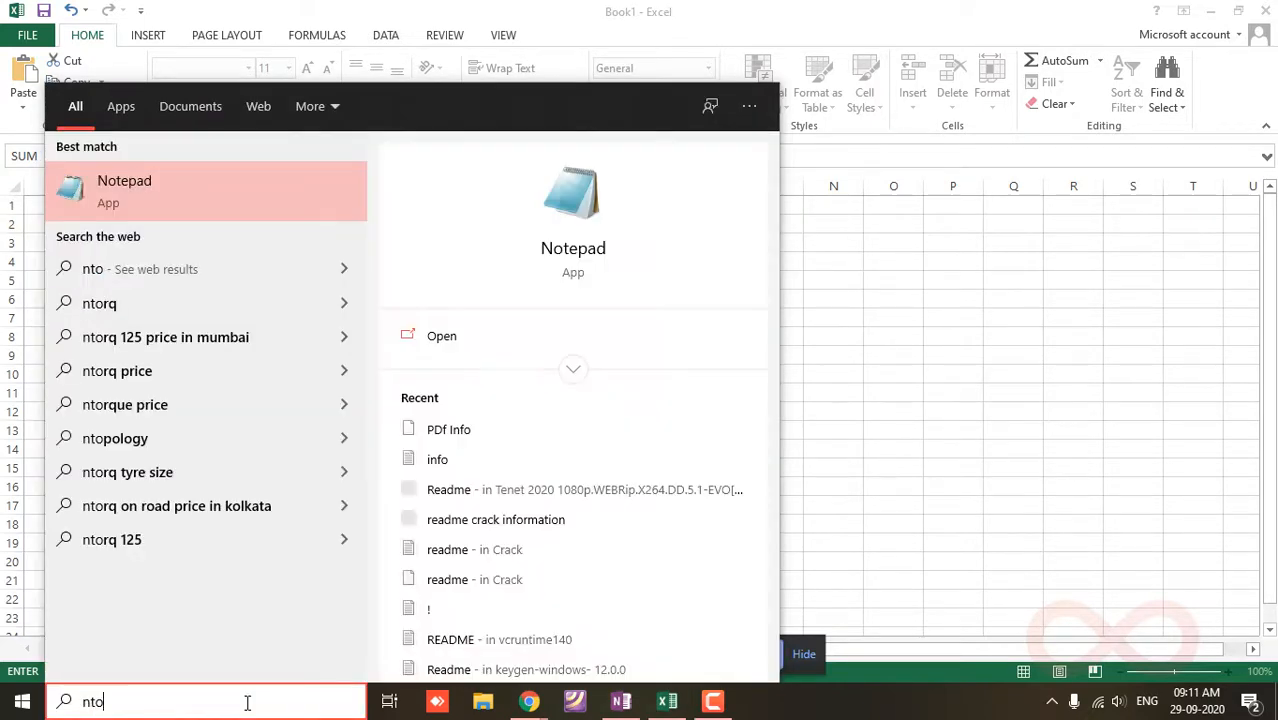
{"action": "left_click", "coordinate": [113, 192]}
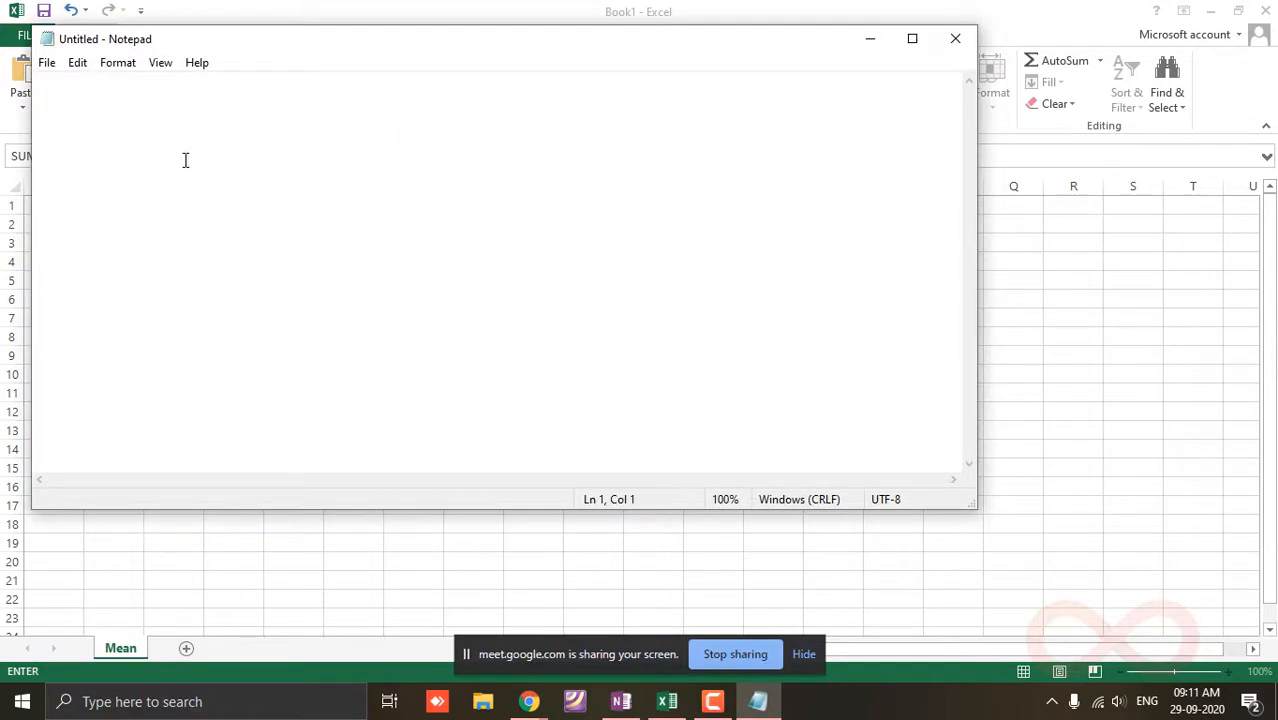
{"action": "type", "text": "=count"}
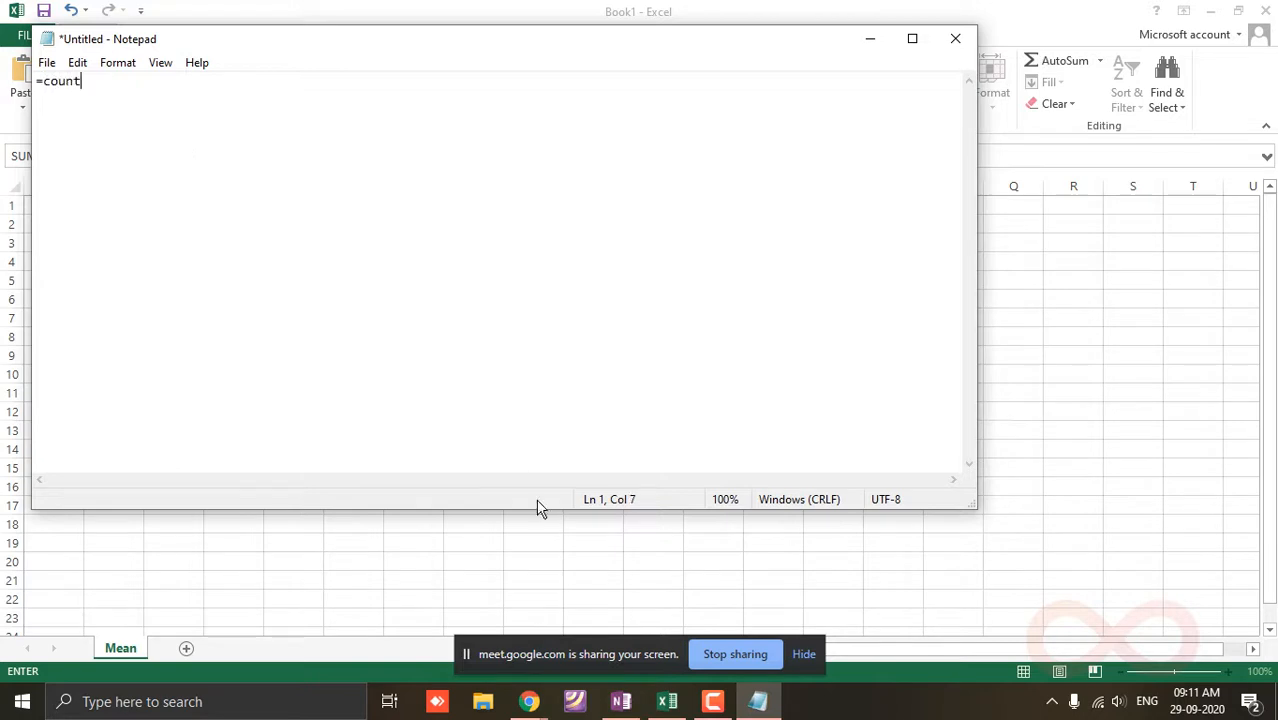
Step: Switch to Google Meet in Chrome and admit the waiting participant, then return to Notepad
{"action": "left_click", "coordinate": [530, 701]}
{"action": "left_click", "coordinate": [447, 619]}
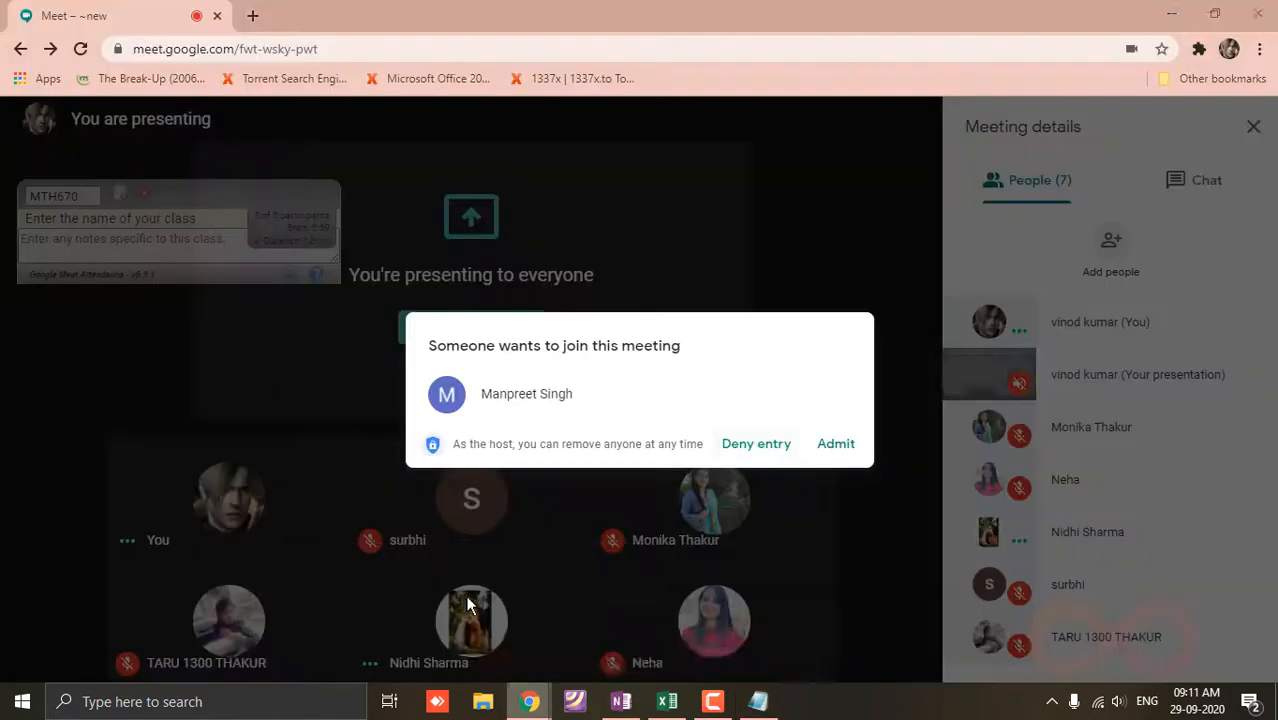
{"action": "left_click", "coordinate": [834, 452]}
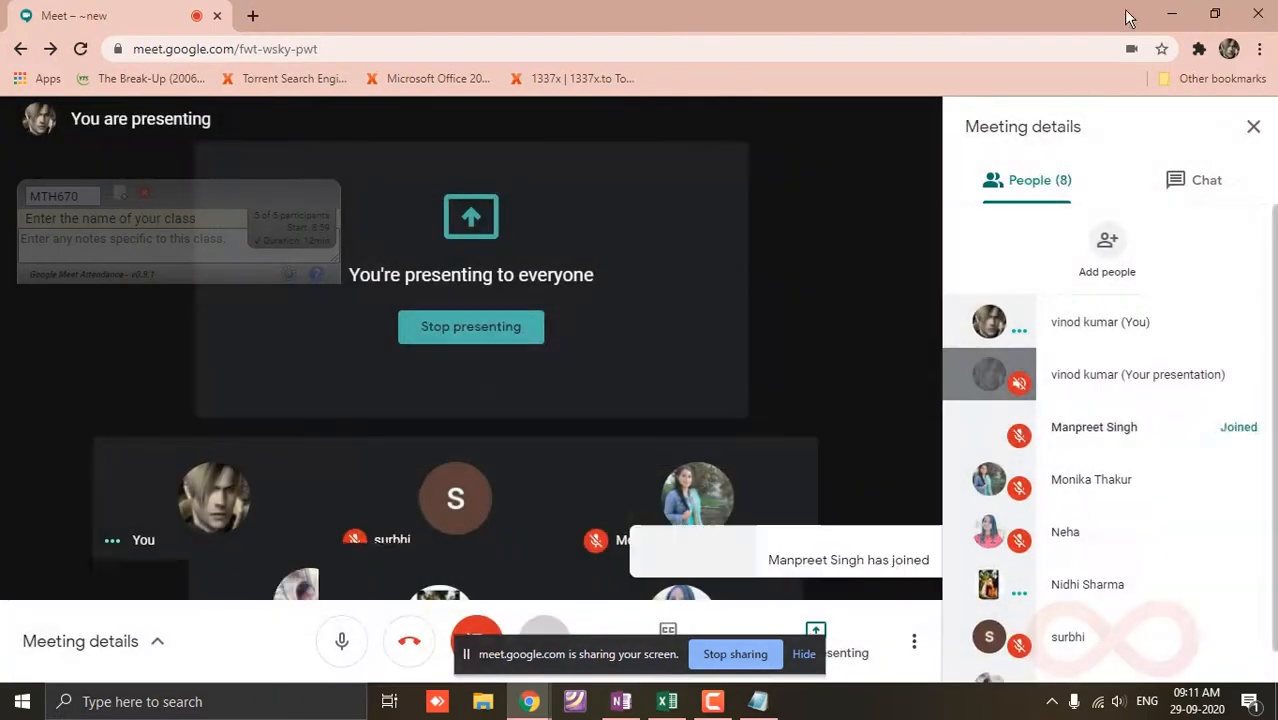
{"action": "left_click", "coordinate": [1172, 14]}
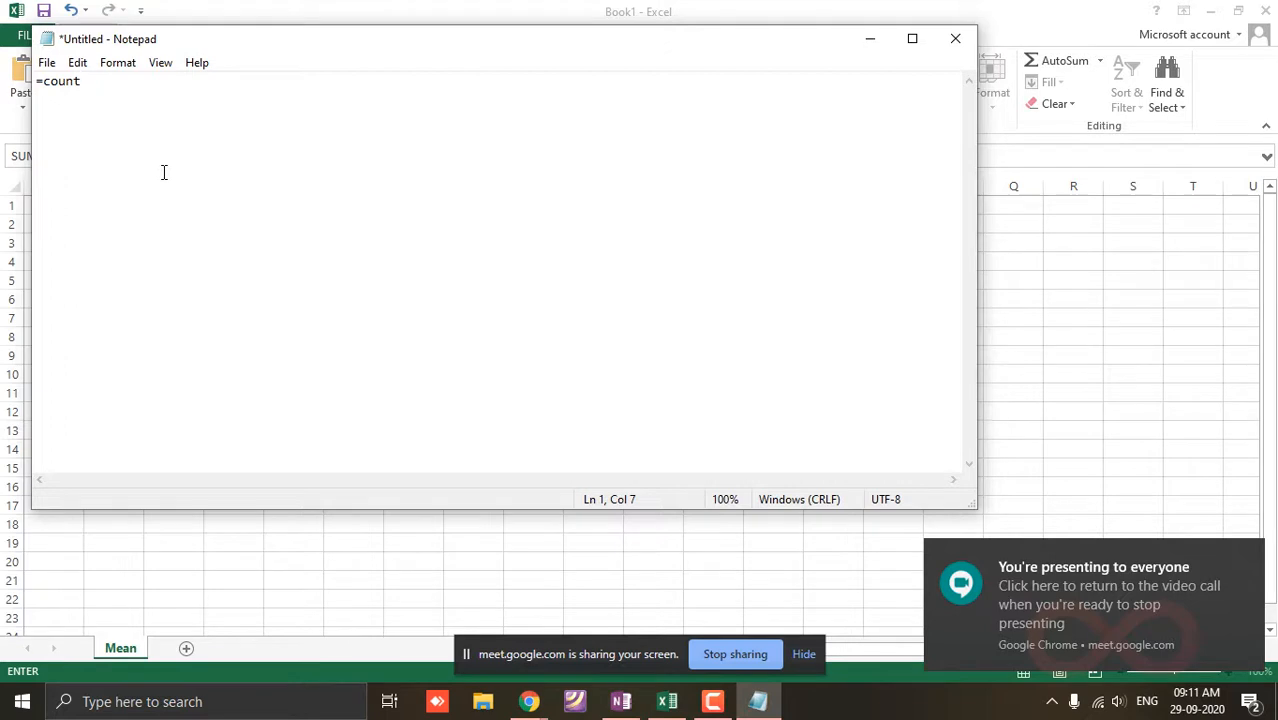
Step: Complete the example formula in Notepad as =count(A1:A7) and highlight the whole line
{"action": "left_click", "coordinate": [36, 81]}
{"action": "left_click_drag", "start_coordinate": [36, 81], "coordinate": [44, 81]}
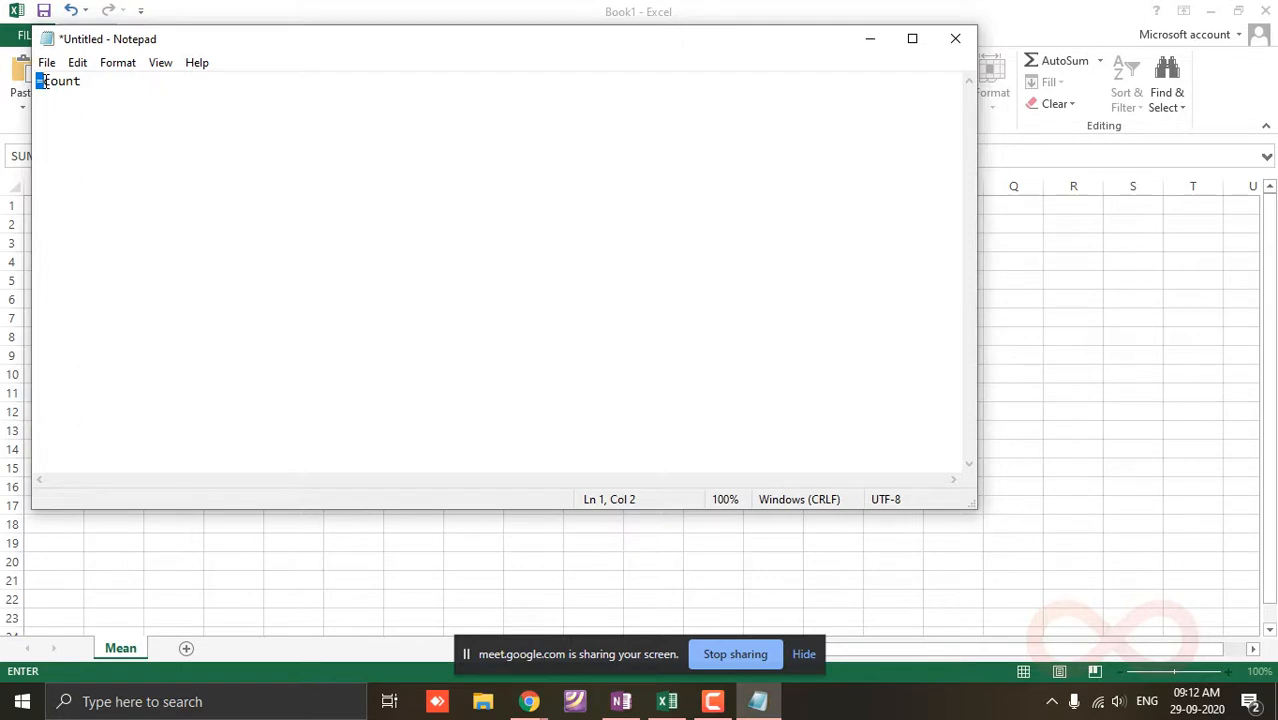
{"action": "left_click", "coordinate": [92, 80]}
{"action": "type", "text": "("}
{"action": "type", "text": "4"}
{"action": "type", "text": "1"}
{"action": "type", "text": ":"}
{"action": "type", "text": "A"}
{"action": "type", "text": "7"}
{"action": "left_click_drag", "start_coordinate": [146, 83], "coordinate": [33, 83]}
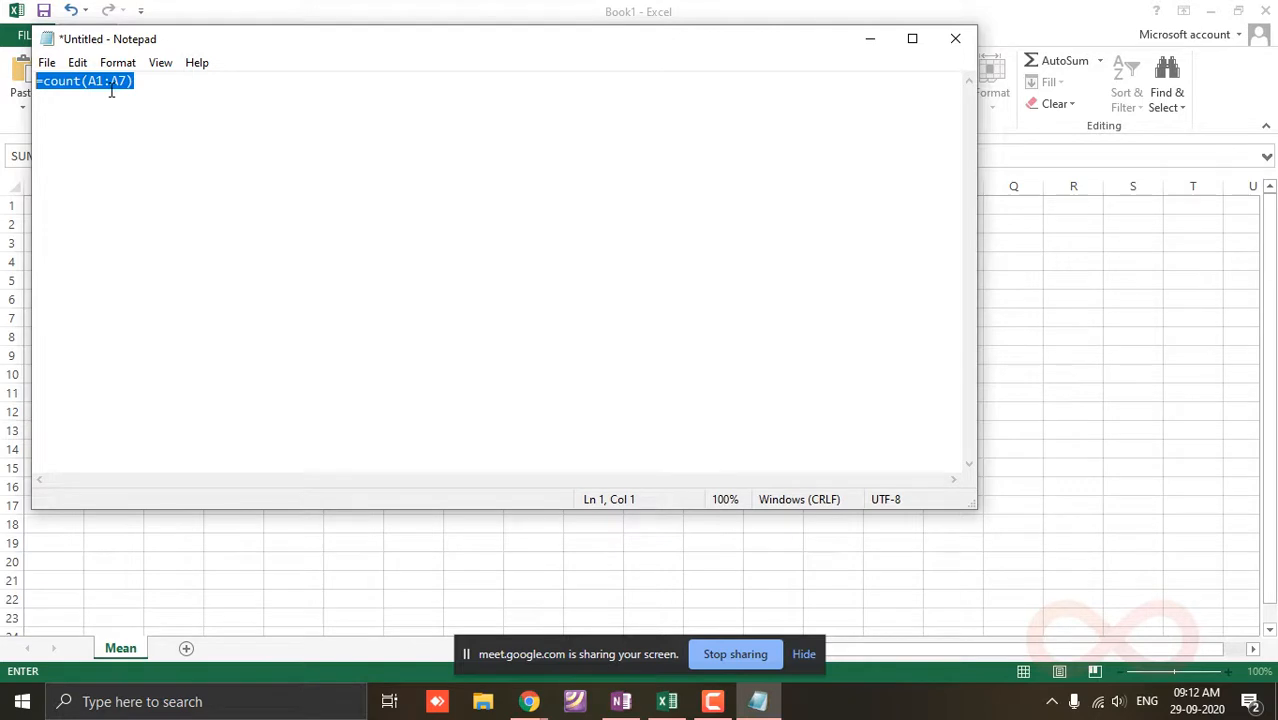
Step: Return to Excel and complete the formula in M2 as =count(A2:A6) to count the x values
{"action": "left_click", "coordinate": [871, 44]}
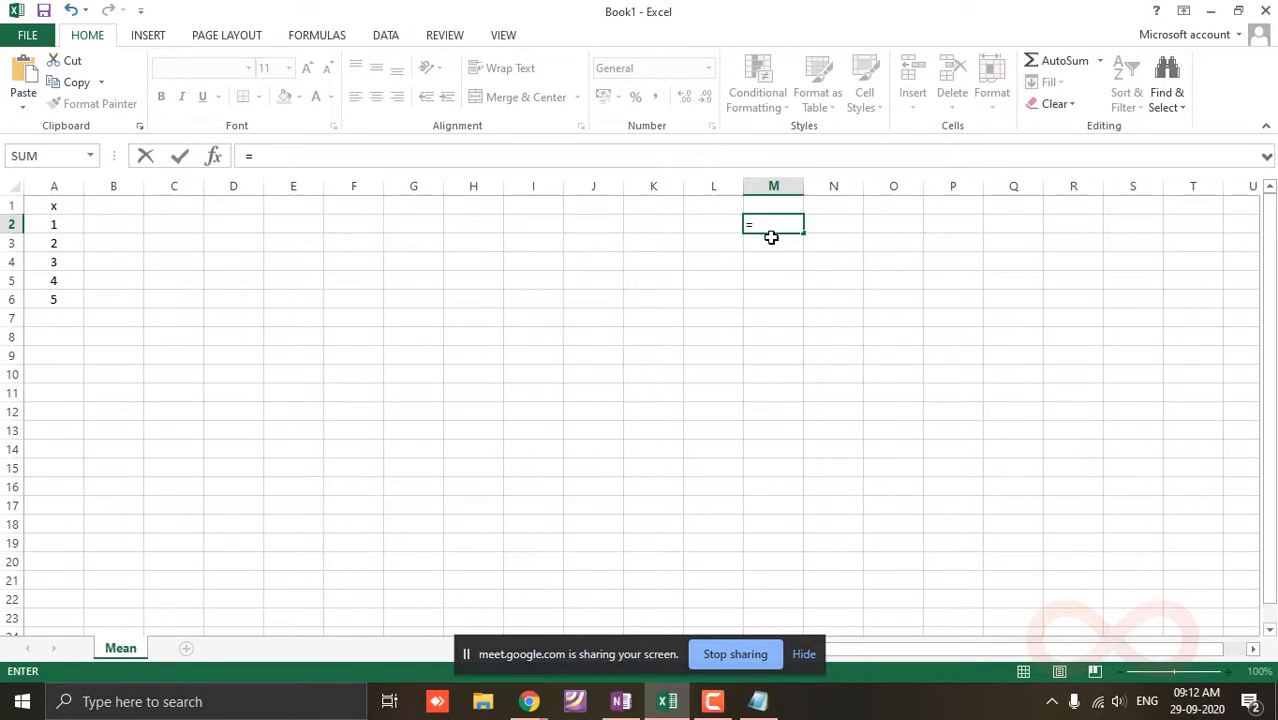
{"action": "type", "text": "count"}
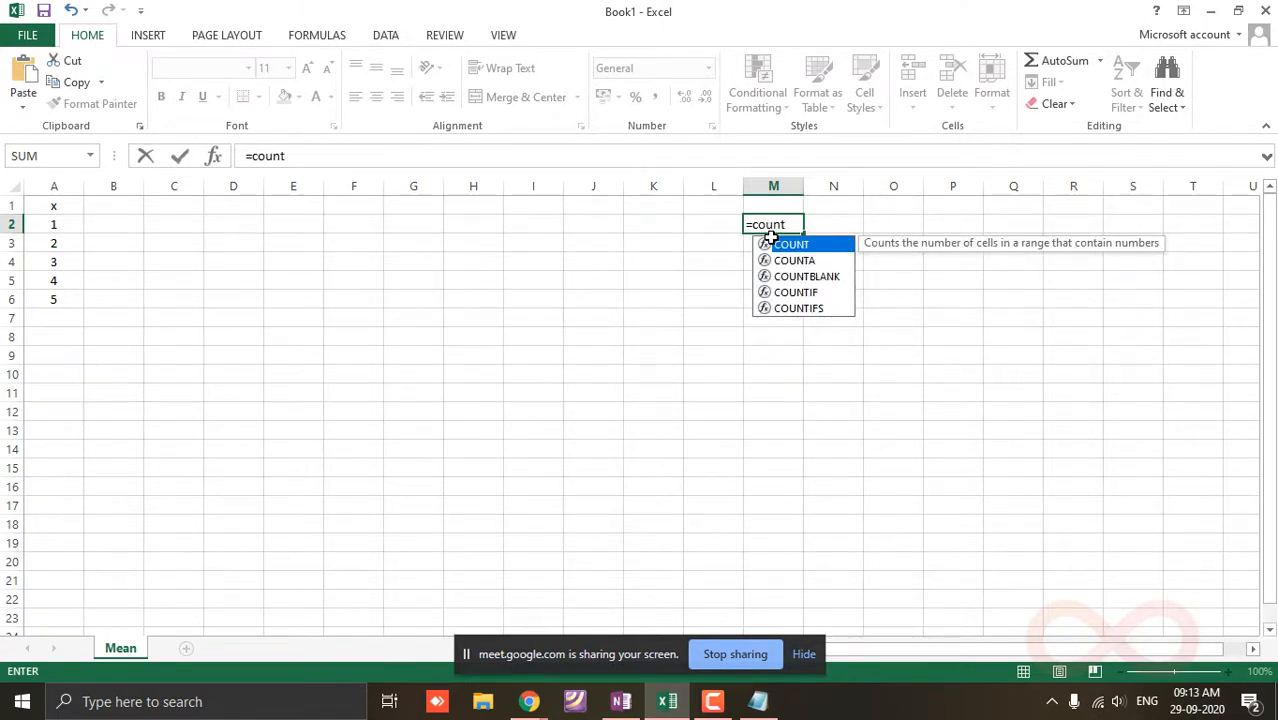
{"action": "type", "text": "("}
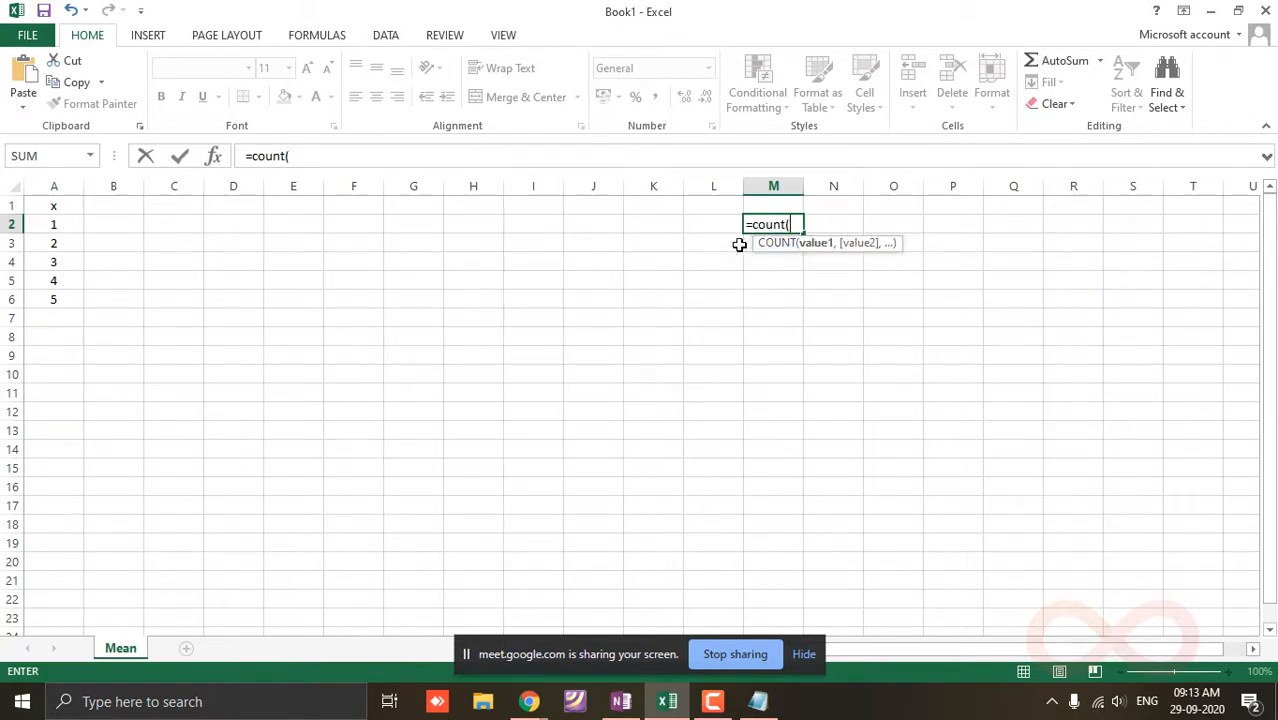
{"action": "left_click", "coordinate": [61, 225]}
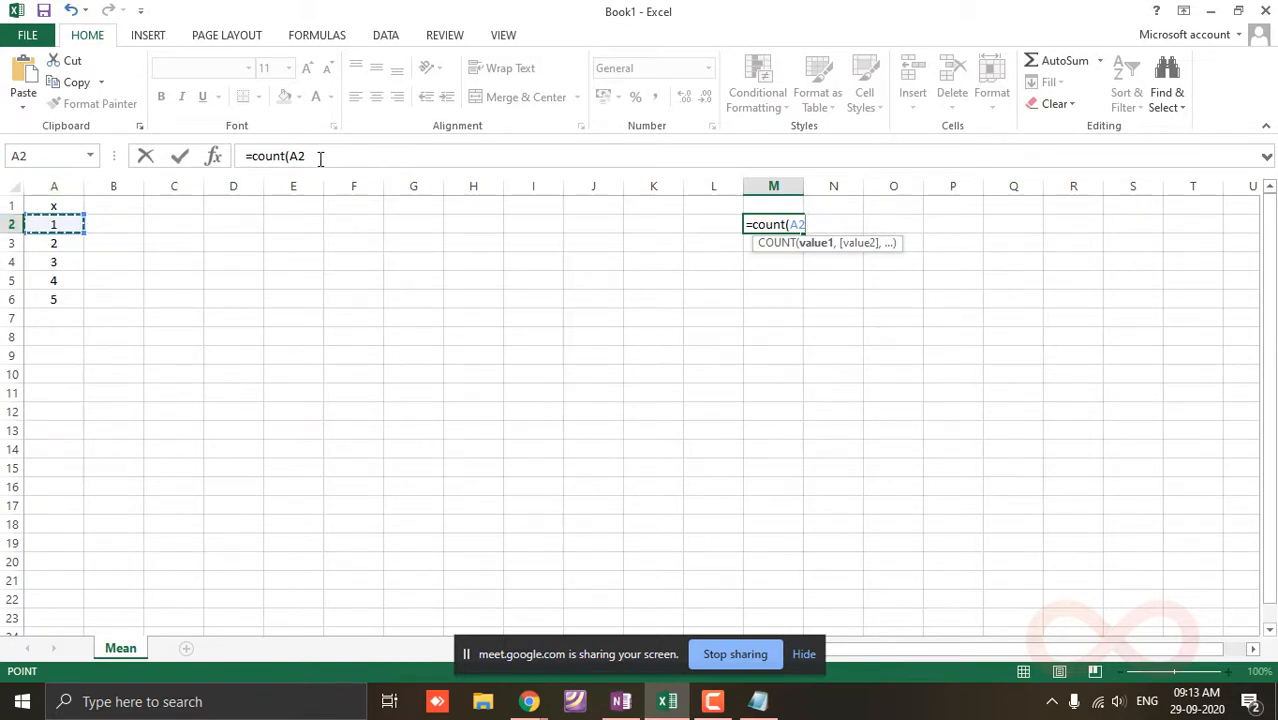
{"action": "left_click", "coordinate": [87, 238]}
{"action": "left_click", "coordinate": [60, 222]}
{"action": "left_click", "coordinate": [84, 233]}
{"action": "left_click_drag", "start_coordinate": [84, 237], "coordinate": [84, 304]}
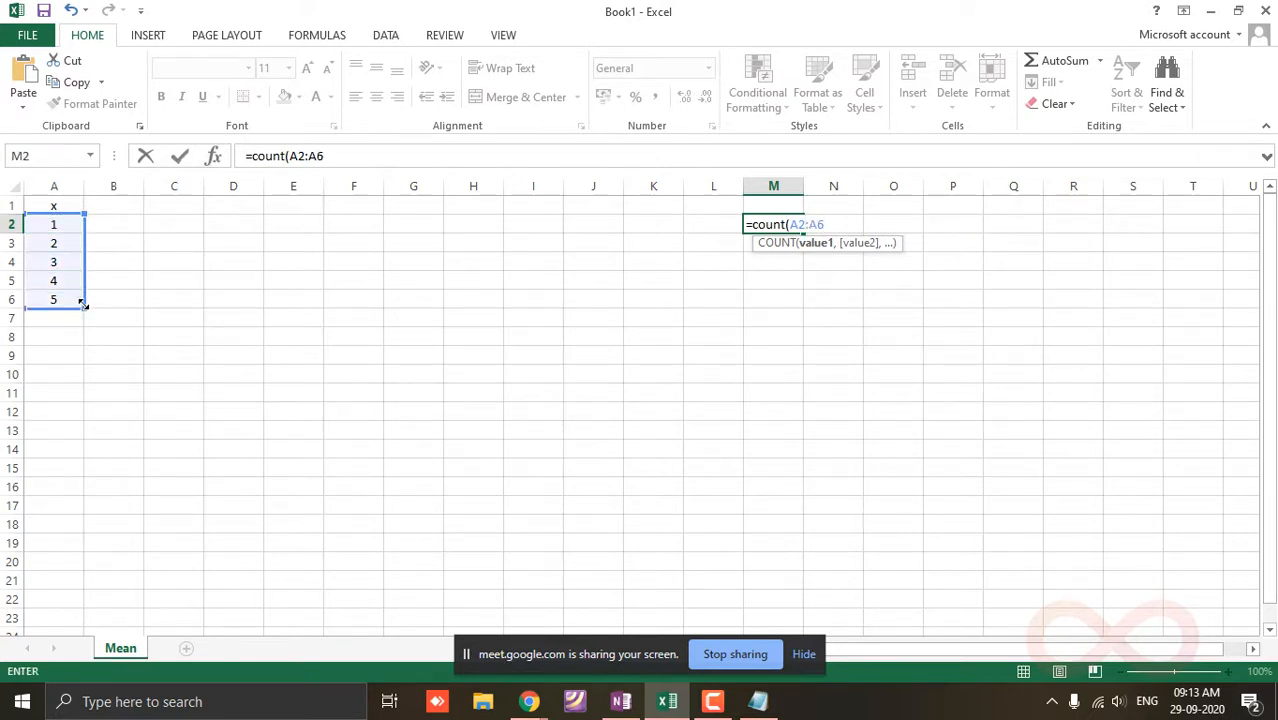
{"action": "left_click", "coordinate": [326, 159]}
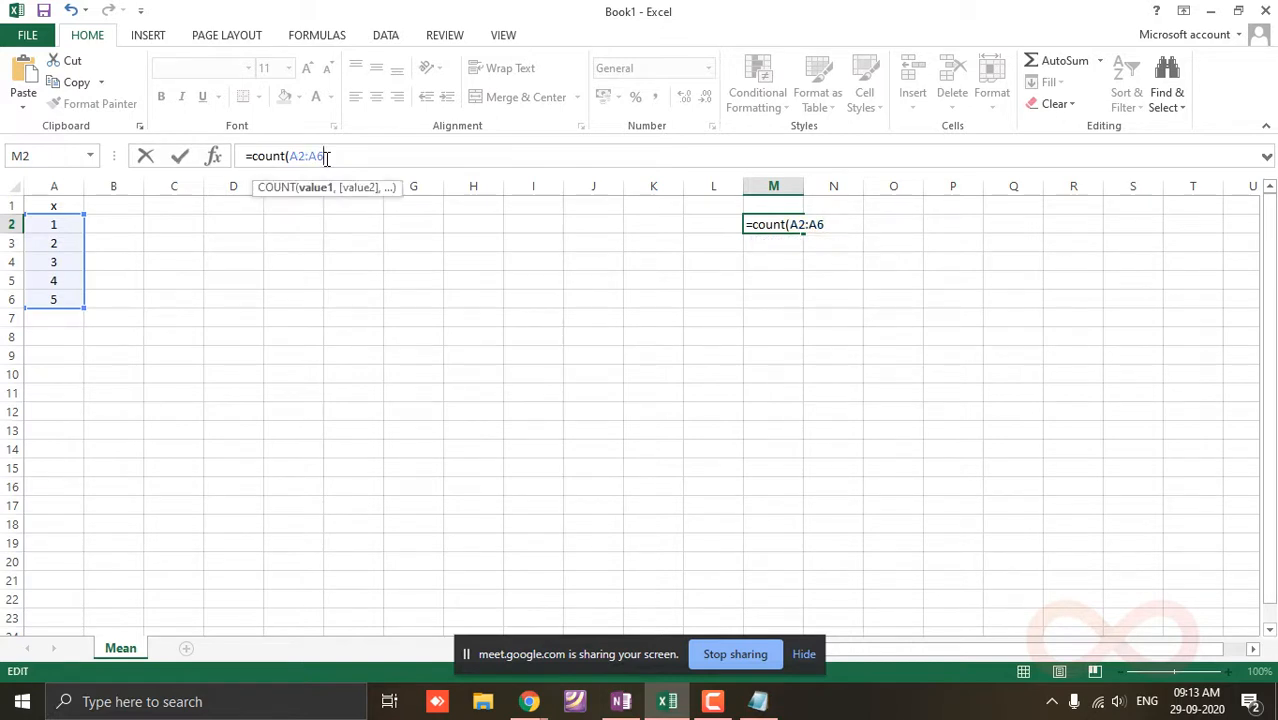
{"action": "type", "text": ")"}
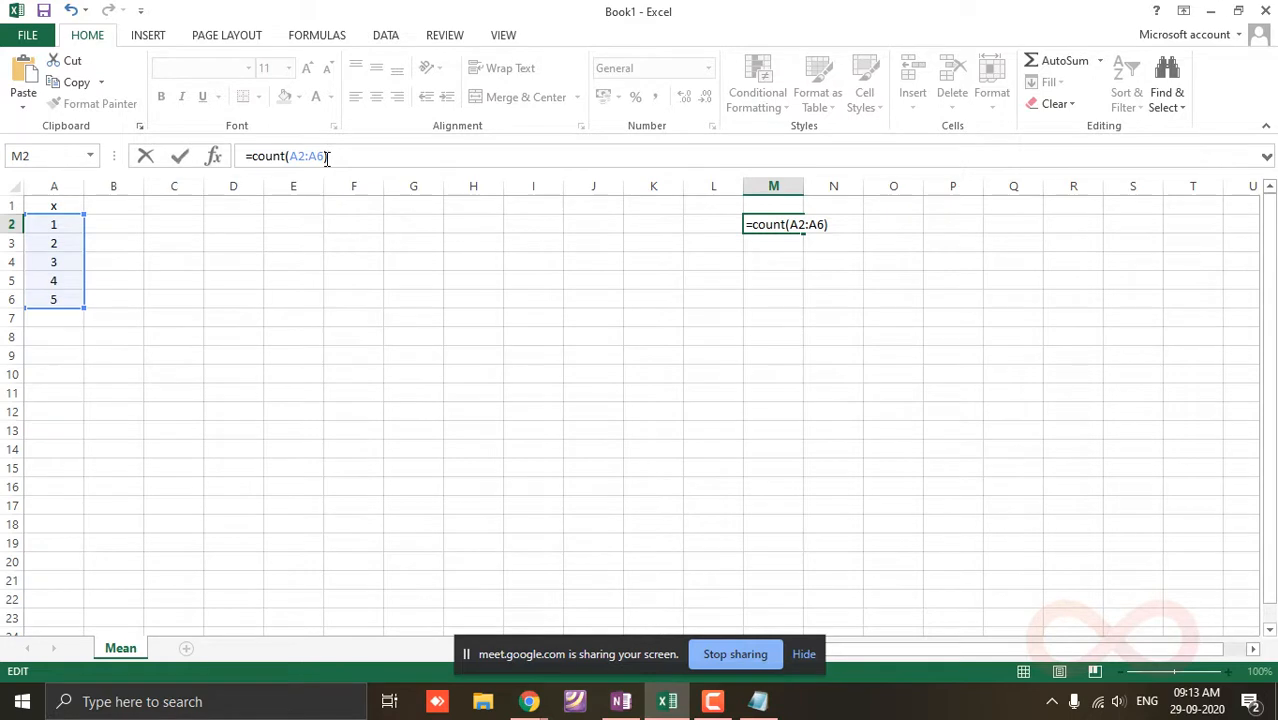
{"action": "key", "text": "Return"}
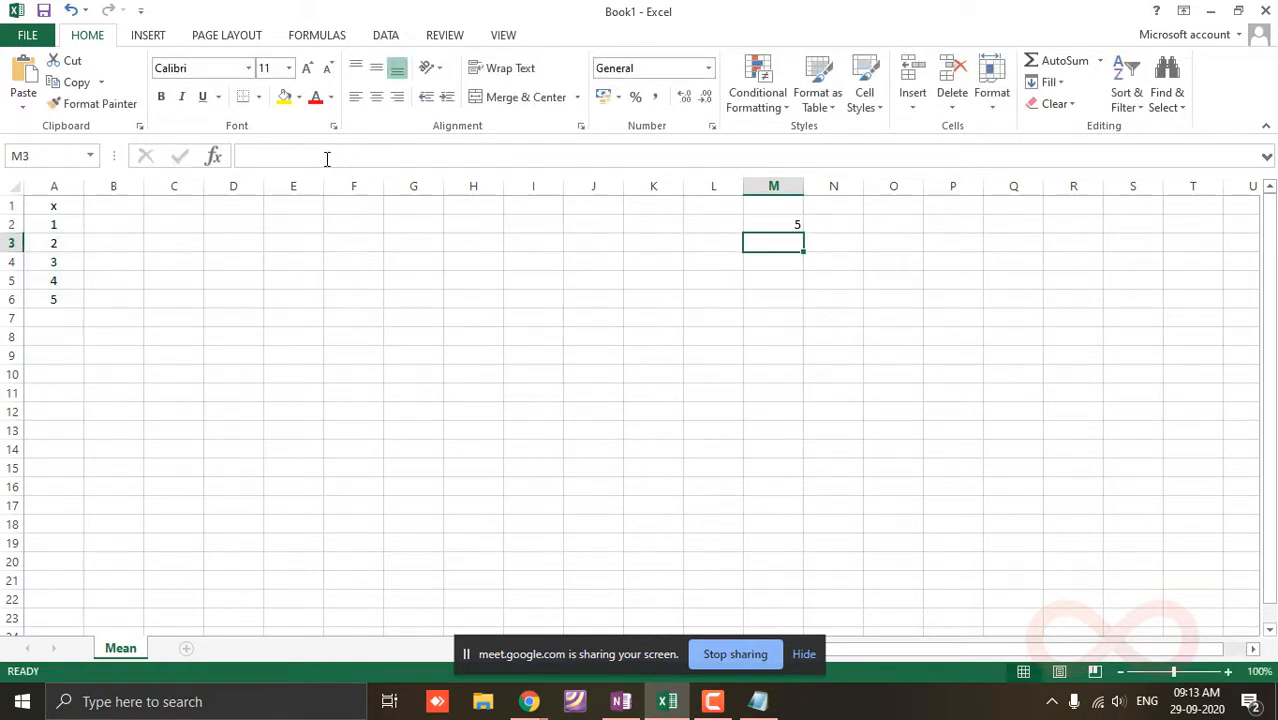
{"action": "left_click", "coordinate": [782, 223]}
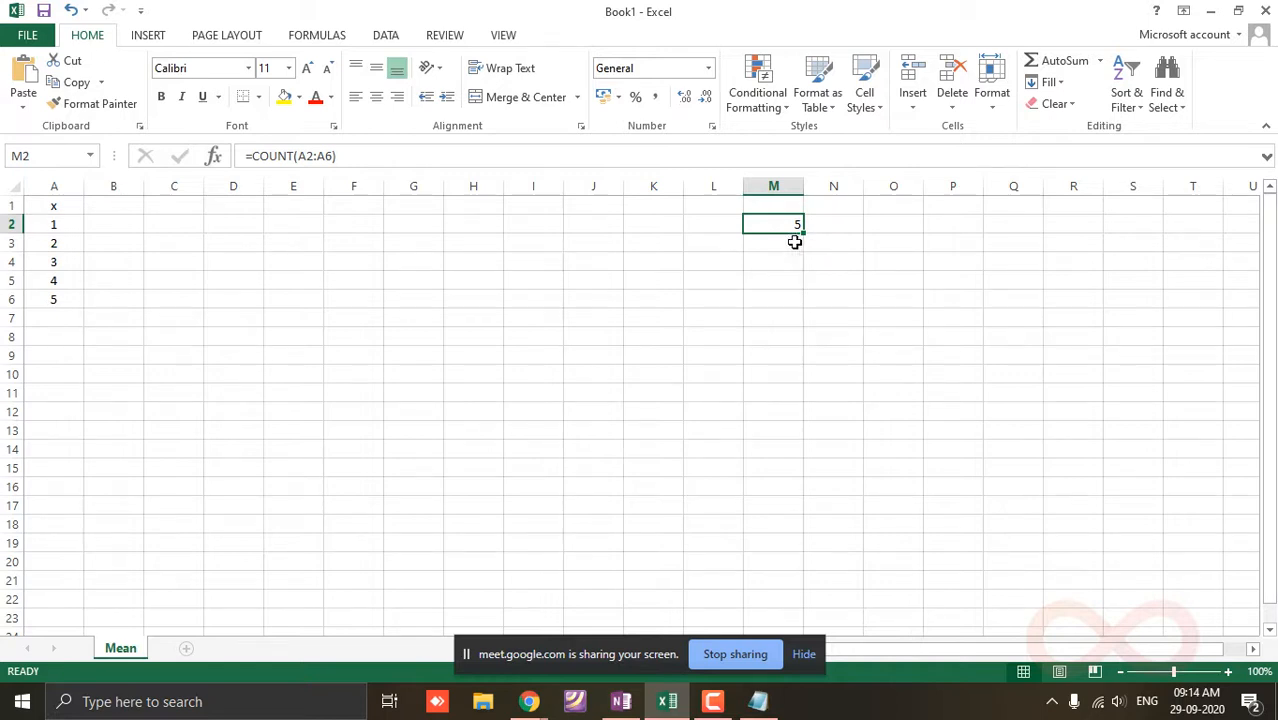
Step: Extend the x series in column A down to row 15, continuing the values through 14
{"action": "left_click", "coordinate": [48, 221]}
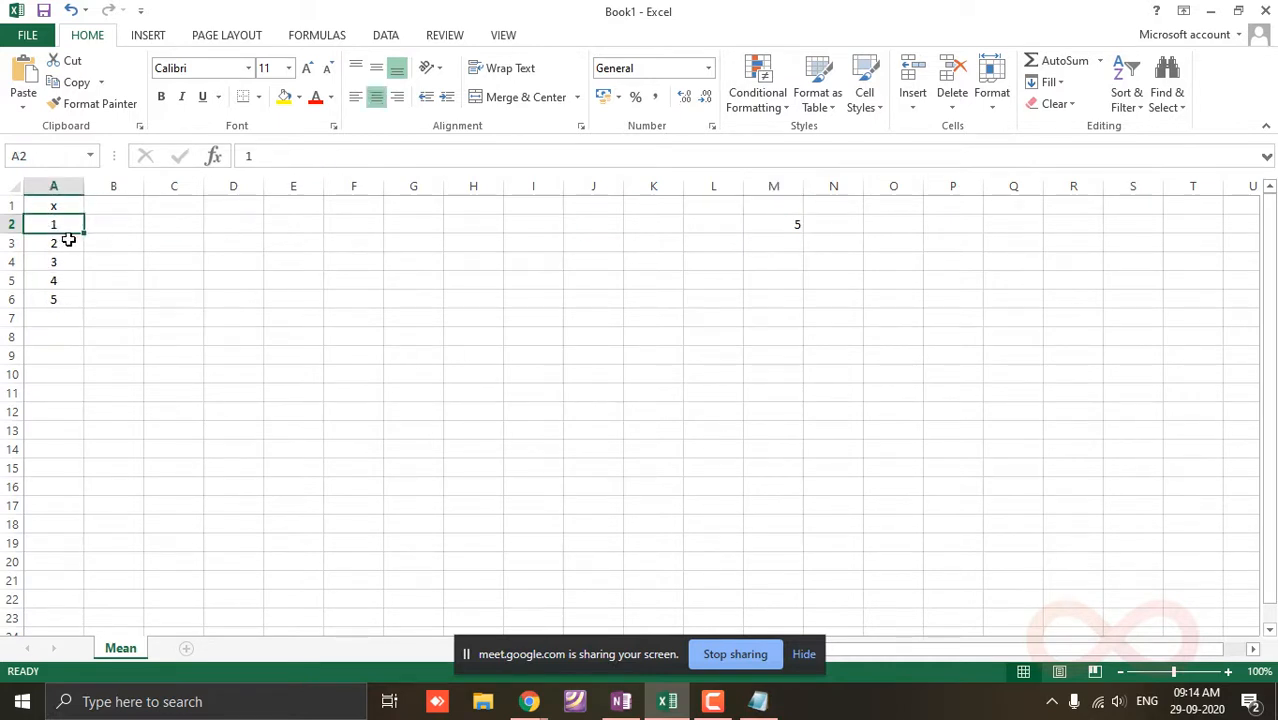
{"action": "left_click", "coordinate": [174, 262]}
{"action": "left_click", "coordinate": [48, 224]}
{"action": "left_click_drag", "start_coordinate": [48, 224], "coordinate": [100, 487]}
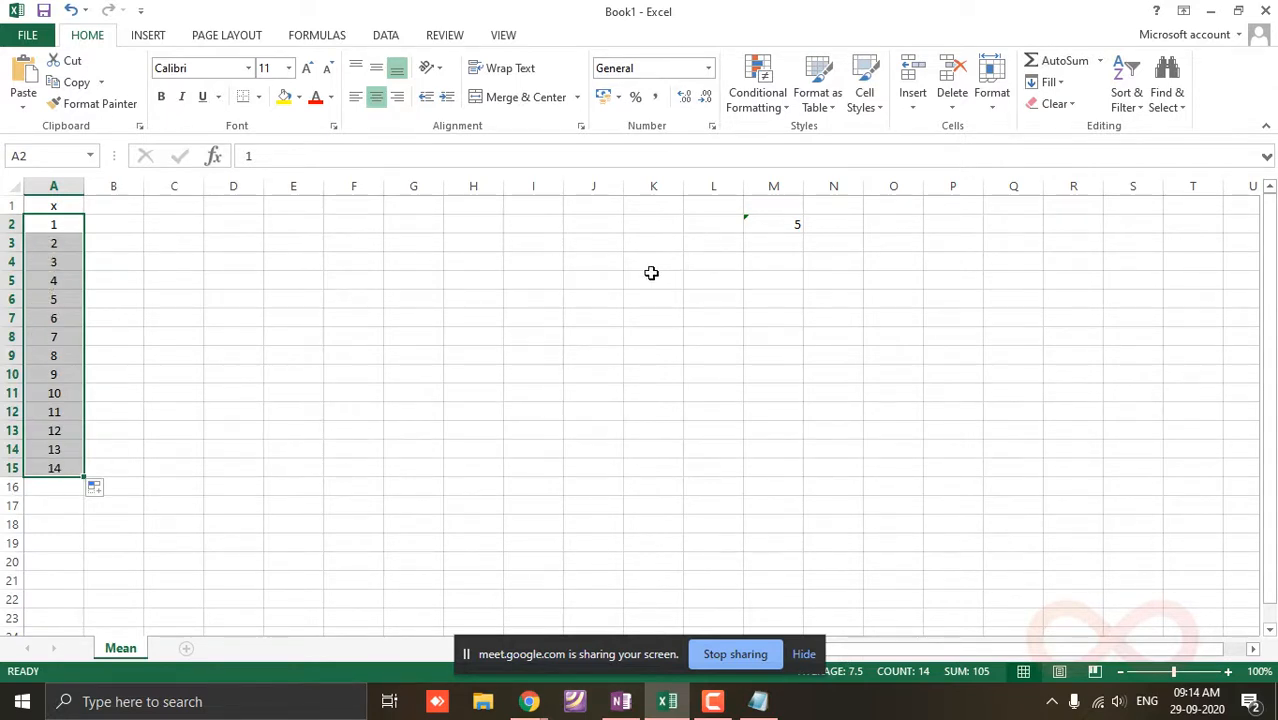
Step: Change the COUNT range in M2 to A2:A15, then recheck the example formula in Notepad and return to Excel
{"action": "left_click", "coordinate": [752, 225]}
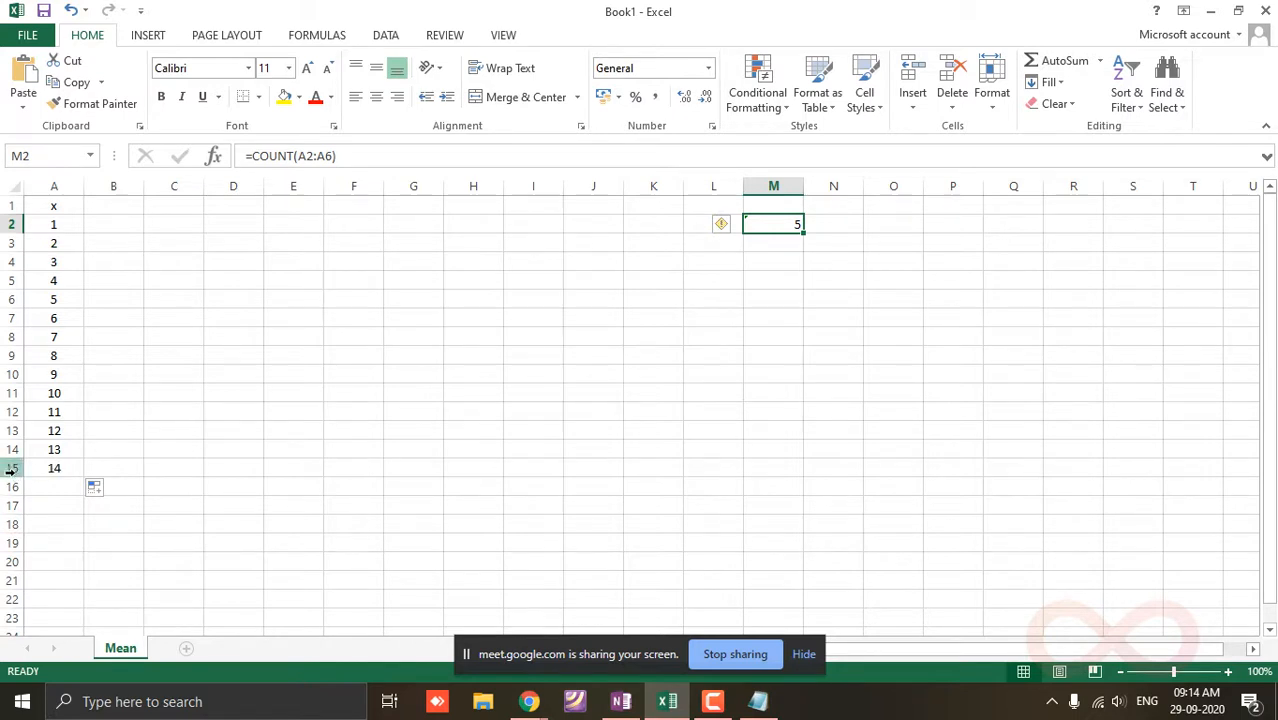
{"action": "left_click", "coordinate": [331, 156]}
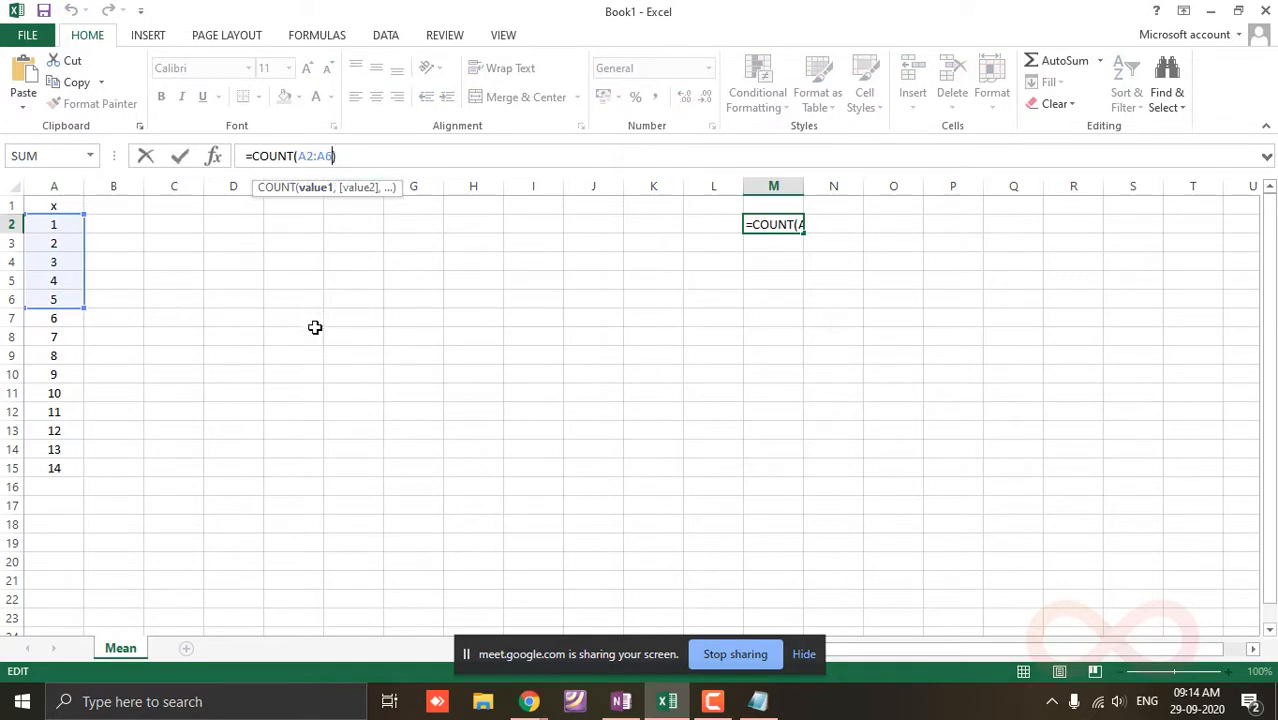
{"action": "key", "text": "BackSpace"}
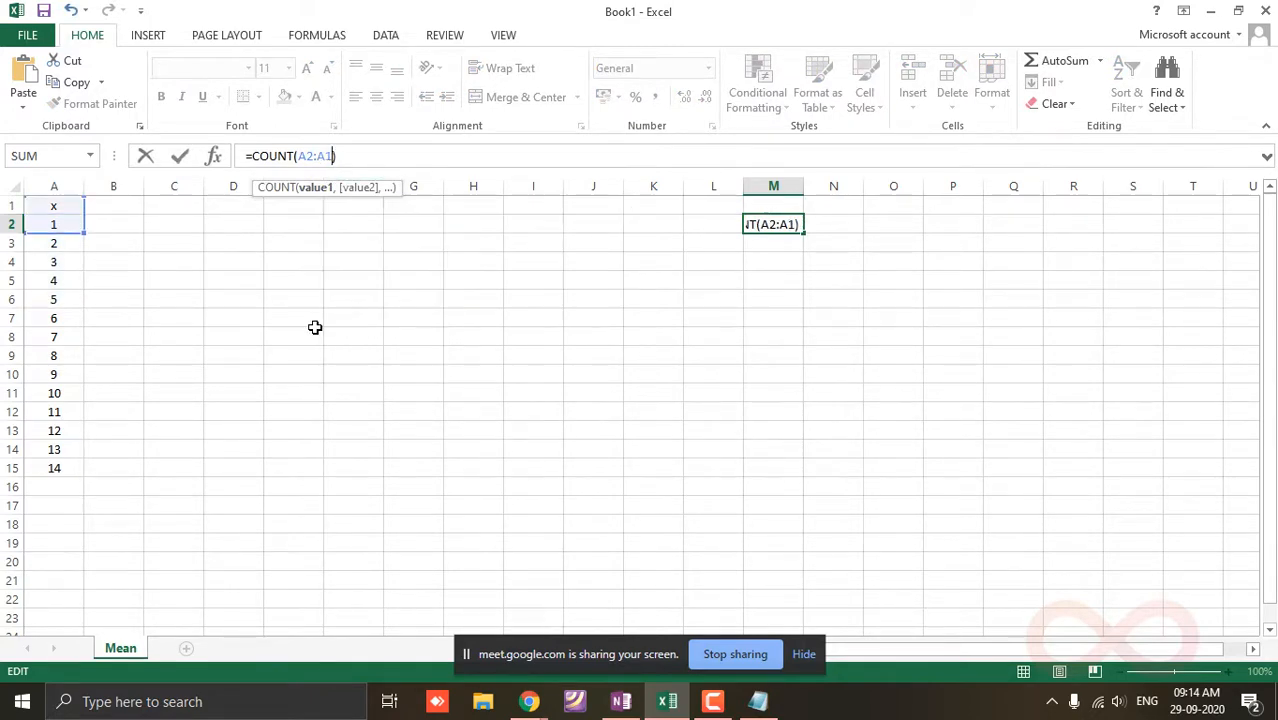
{"action": "type", "text": "15"}
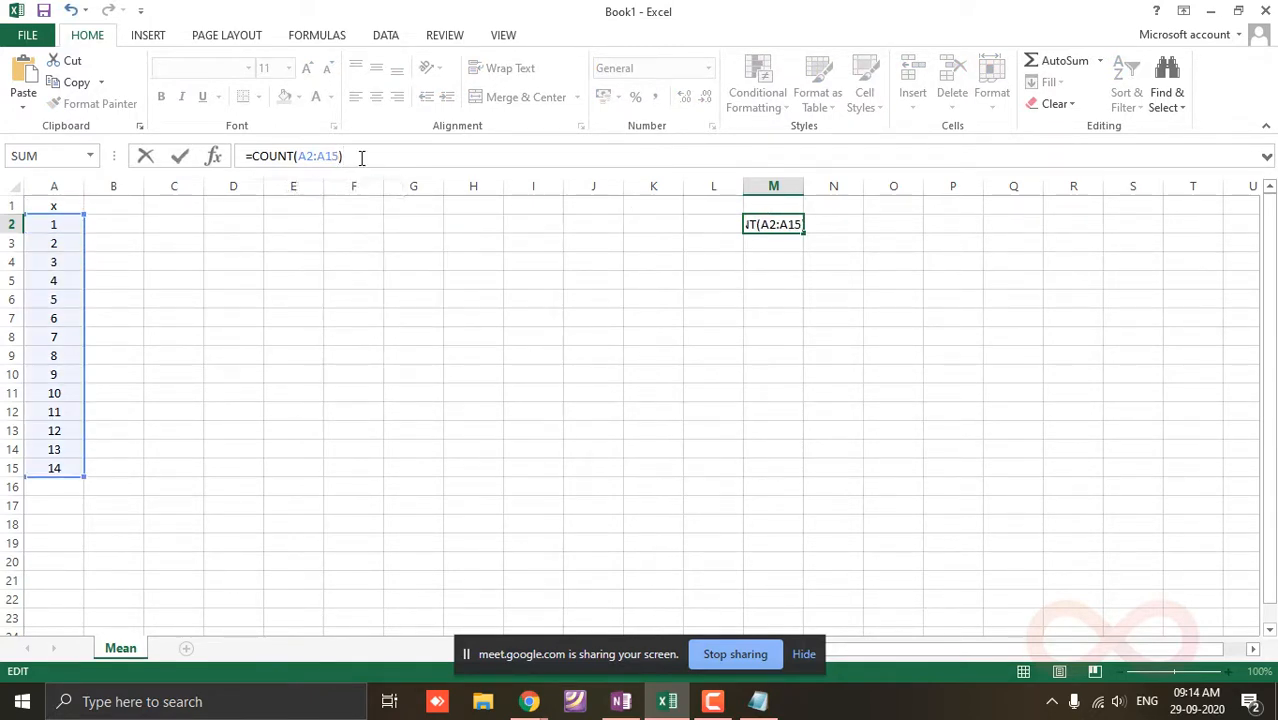
{"action": "key", "text": "Return"}
{"action": "left_click", "coordinate": [773, 226]}
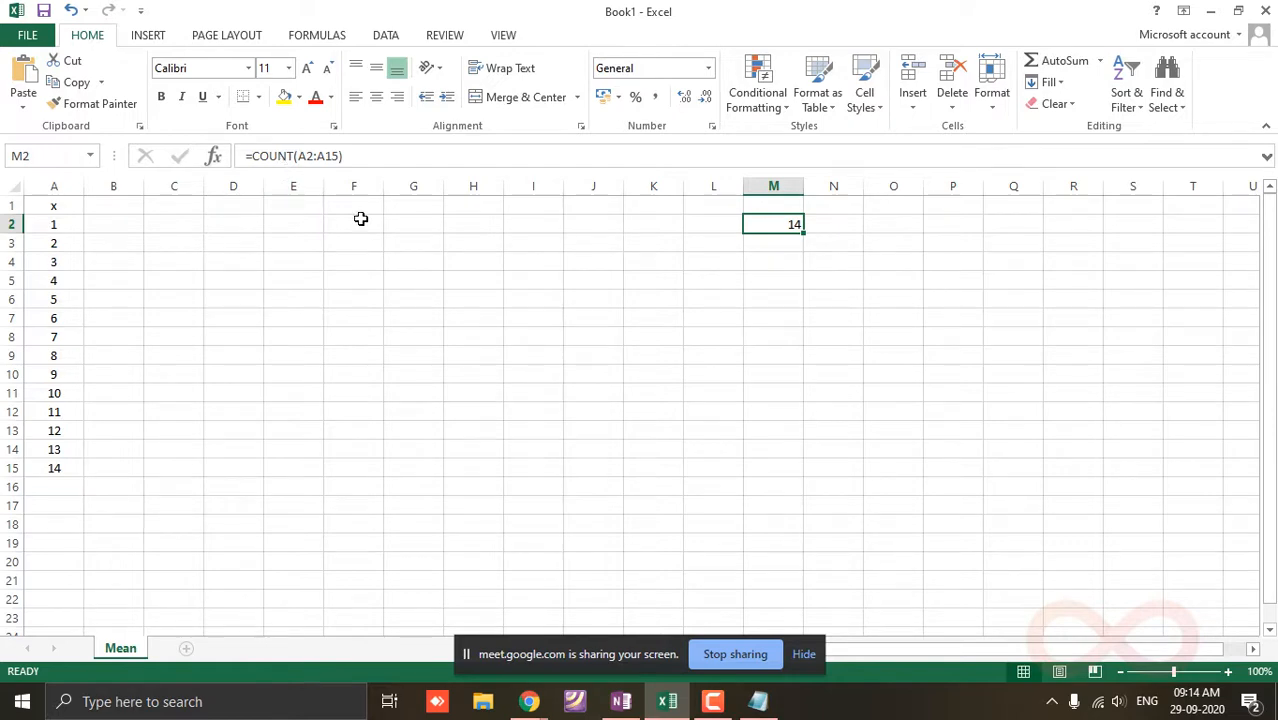
{"action": "left_click", "coordinate": [759, 703]}
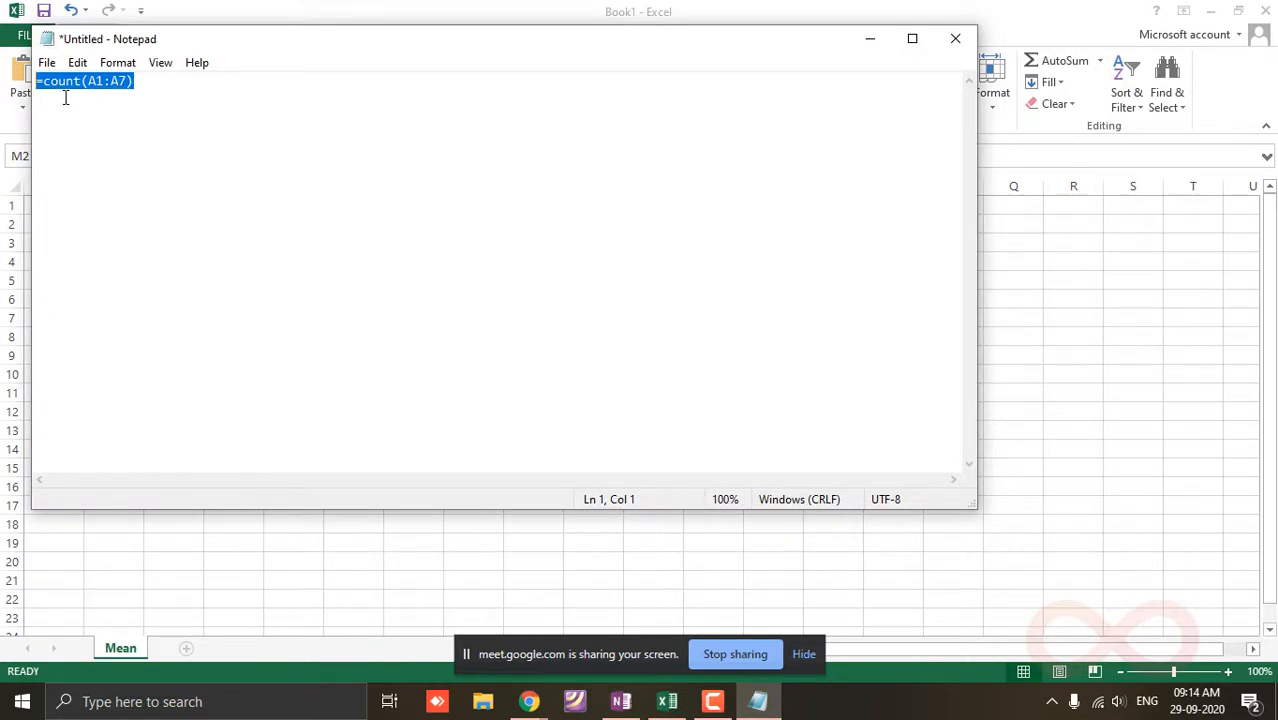
{"action": "left_click", "coordinate": [871, 40]}
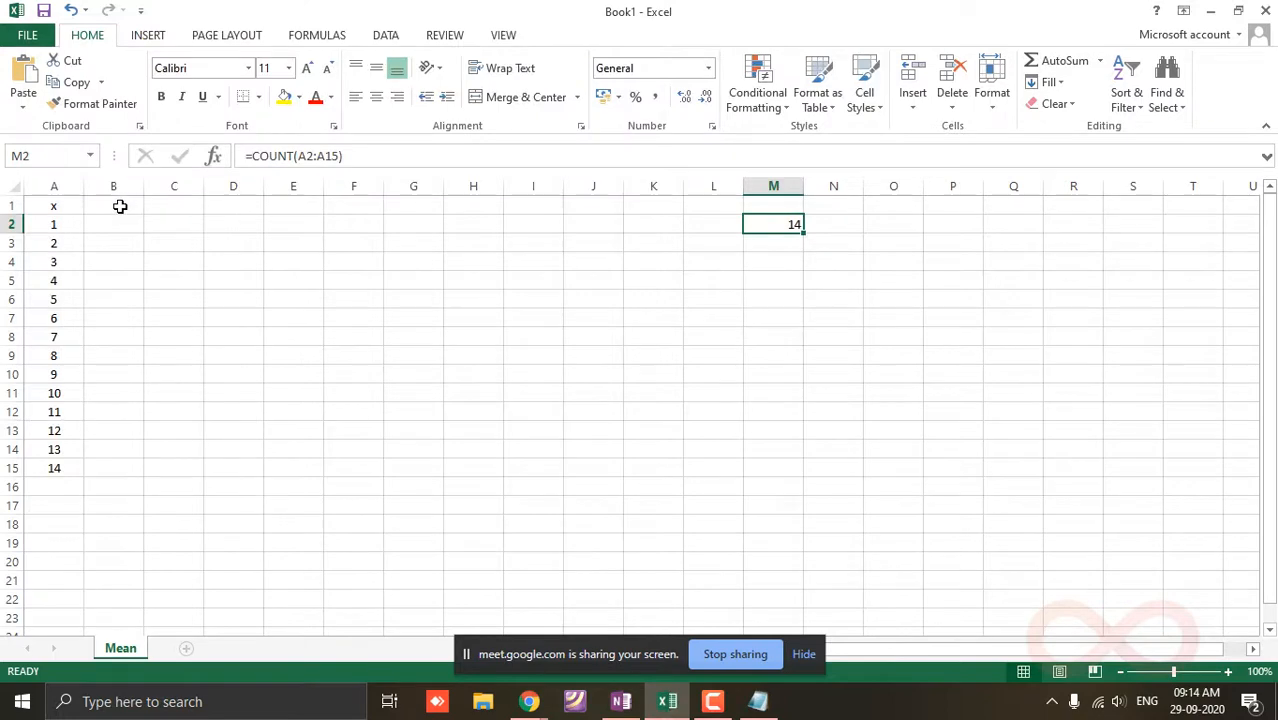
Step: Widen column N and enter the heading Sum in N1
{"action": "mouse_move", "coordinate": [864, 181]}
{"action": "left_mouse_down"}
{"action": "mouse_move", "coordinate": [921, 188]}
{"action": "mouse_move", "coordinate": [888, 186]}
{"action": "left_mouse_up"}
{"action": "left_click", "coordinate": [845, 206]}
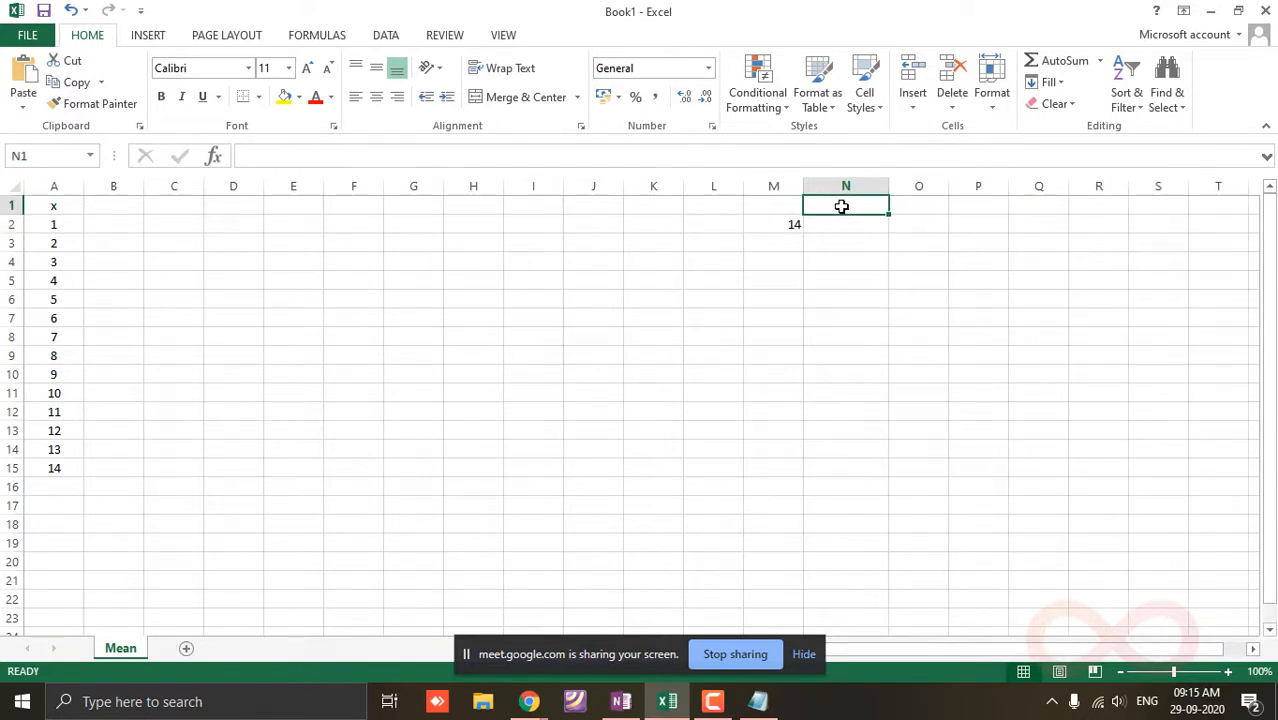
{"action": "type", "text": "Sum"}
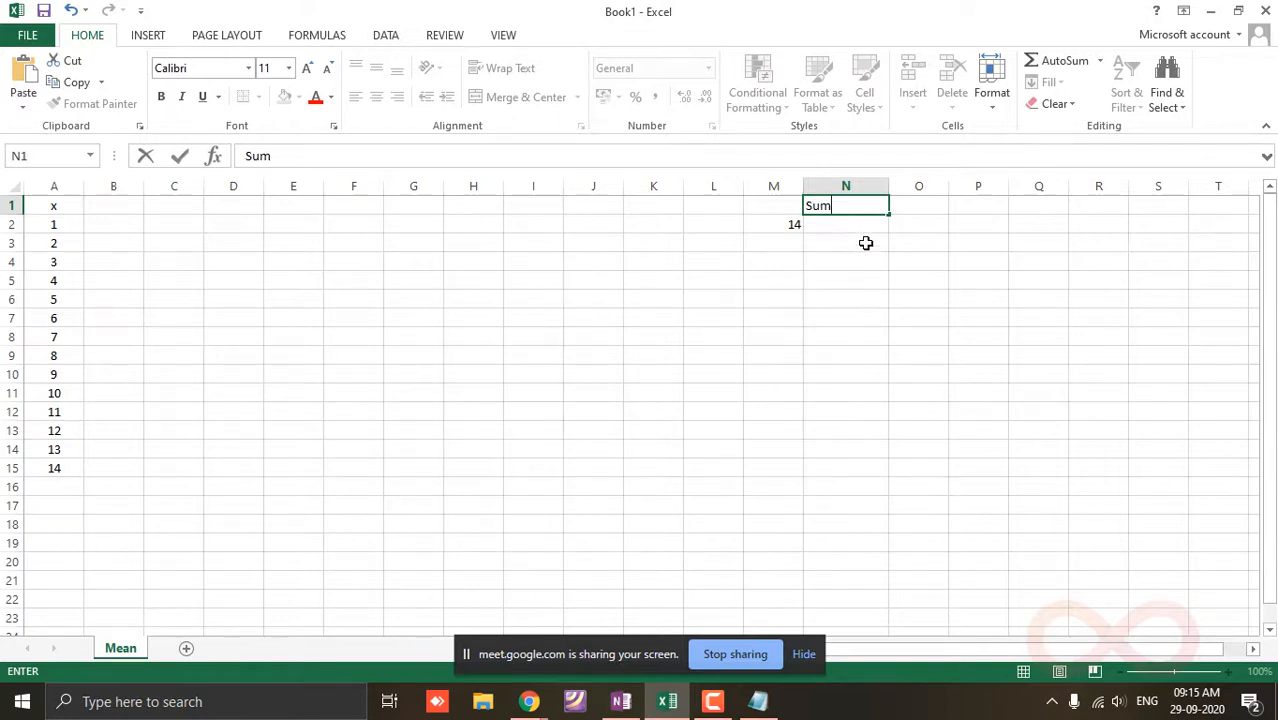
{"action": "left_click", "coordinate": [849, 218]}
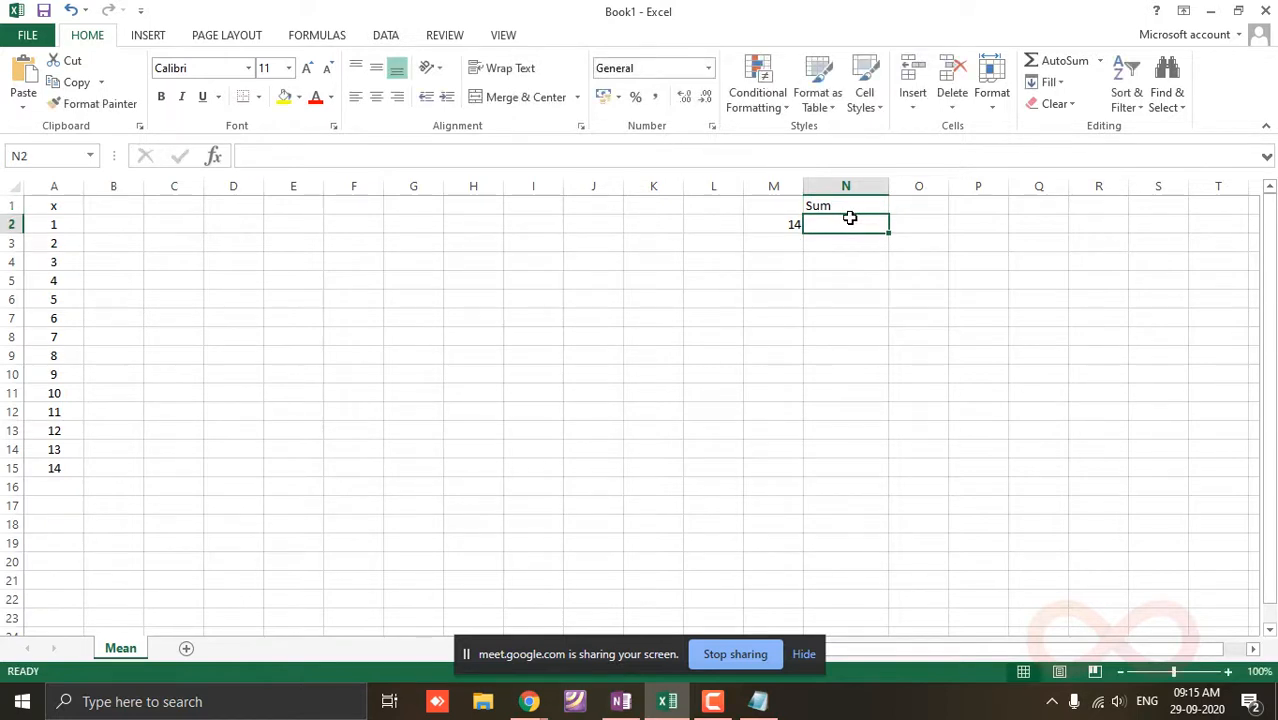
Step: Delete the extra x values in A7:A15 and clear the COUNT formula from M2
{"action": "left_click_drag", "start_coordinate": [44, 318], "coordinate": [49, 468]}
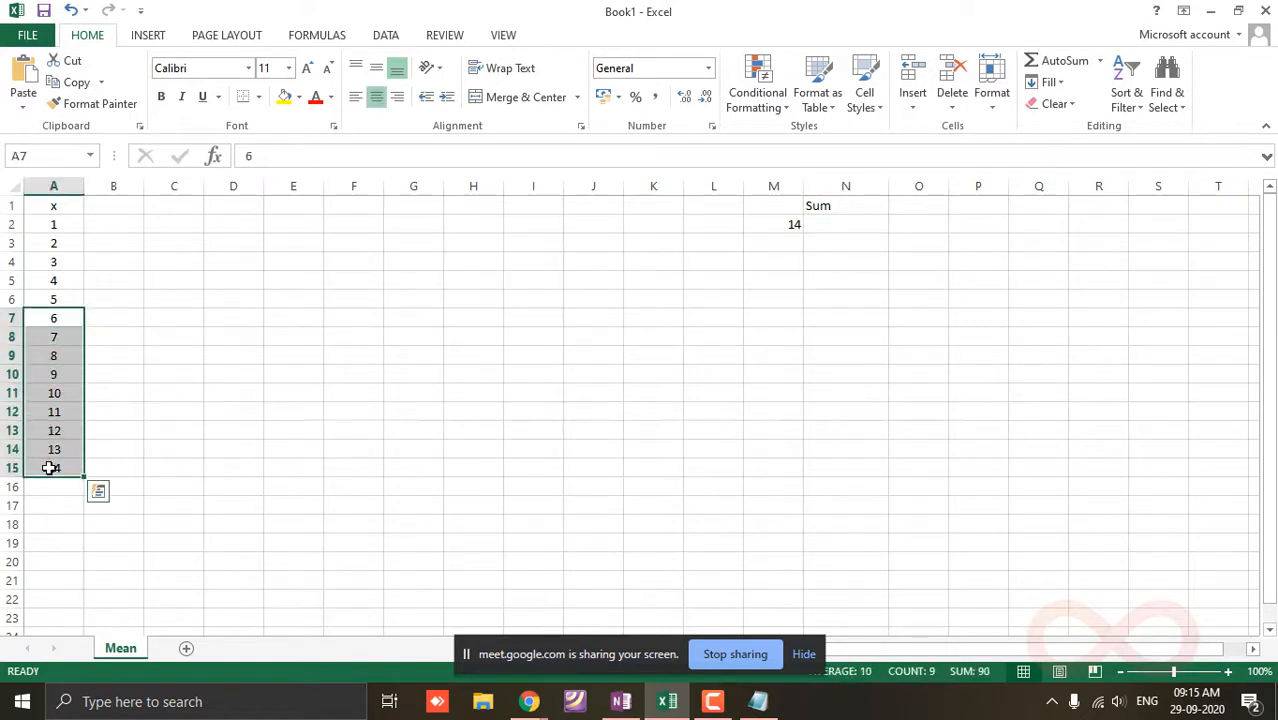
{"action": "key", "text": "Delete"}
{"action": "left_click", "coordinate": [316, 337]}
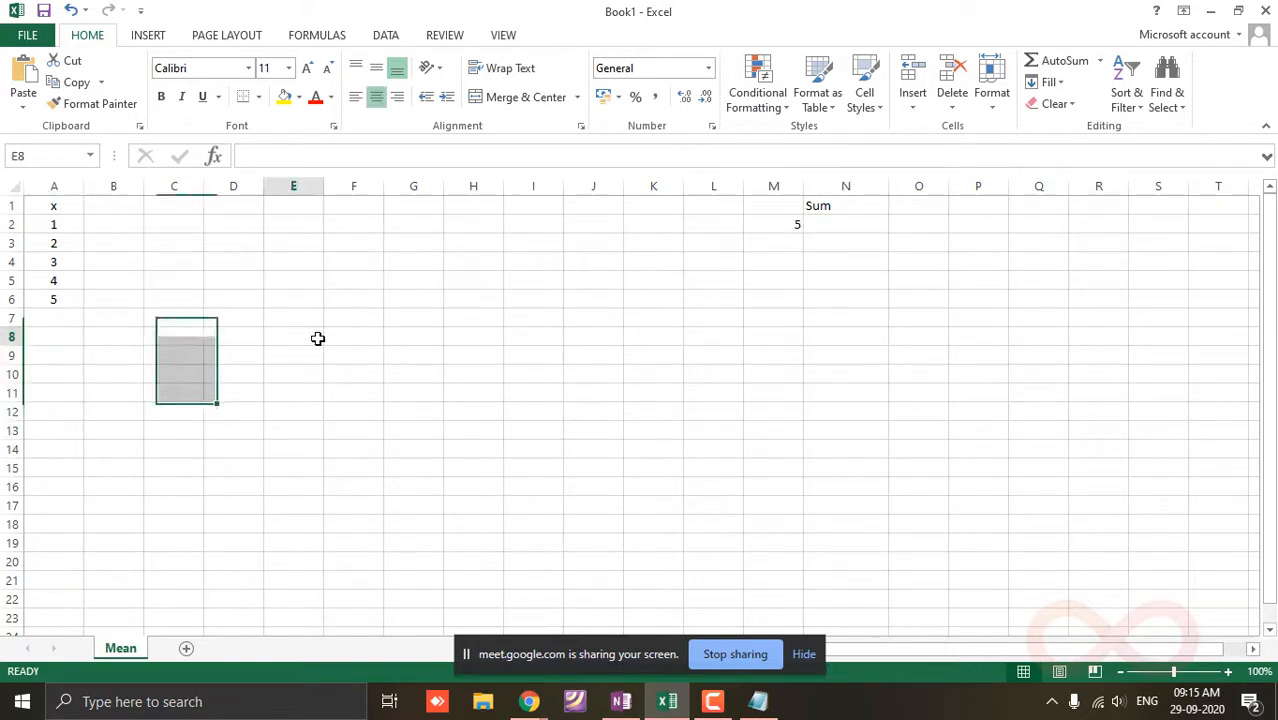
{"action": "left_click", "coordinate": [786, 229]}
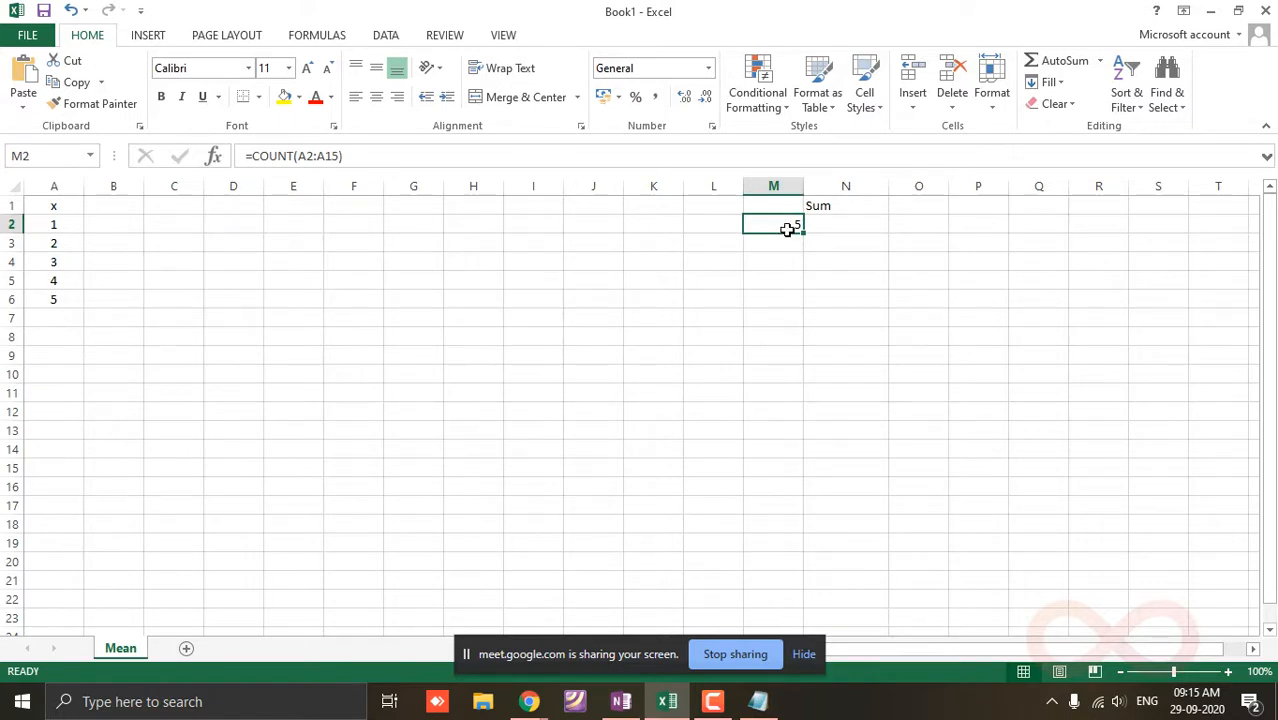
{"action": "key", "text": "Delete"}
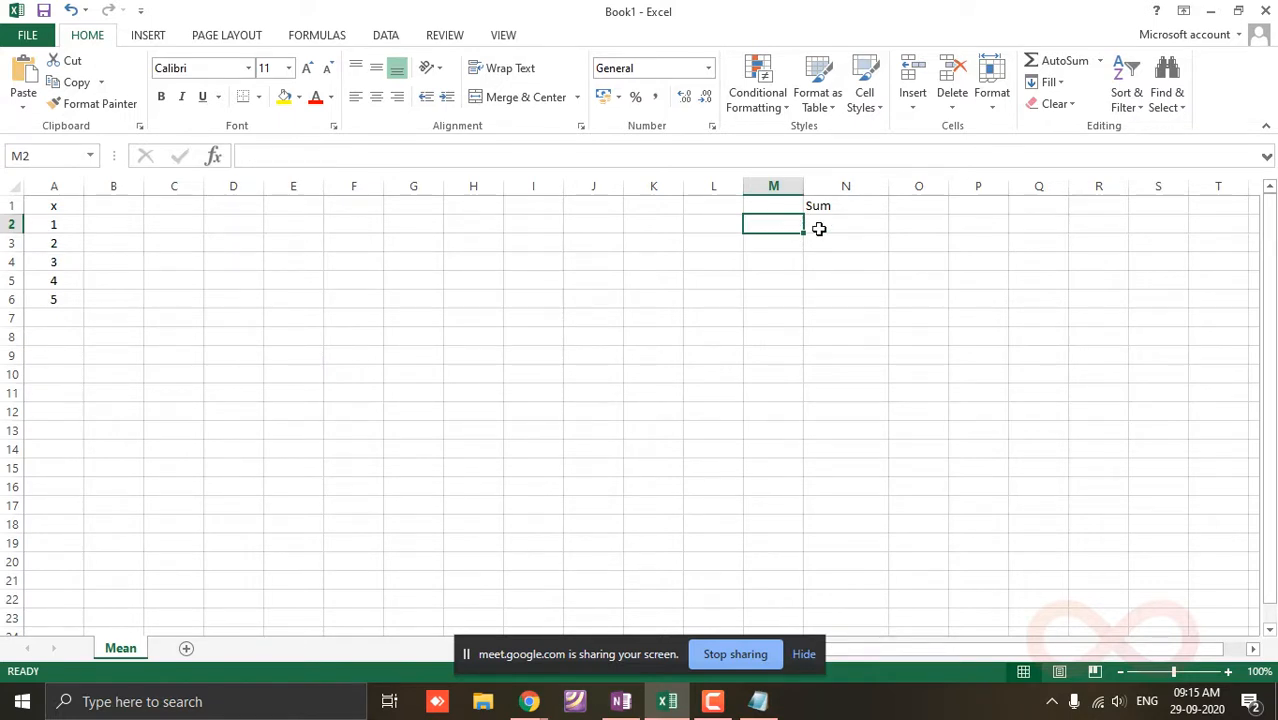
Step: Switch to Notepad, write the example formula =sum(A1:A7) two lines below the count example, and highlight it
{"action": "left_click", "coordinate": [824, 228]}
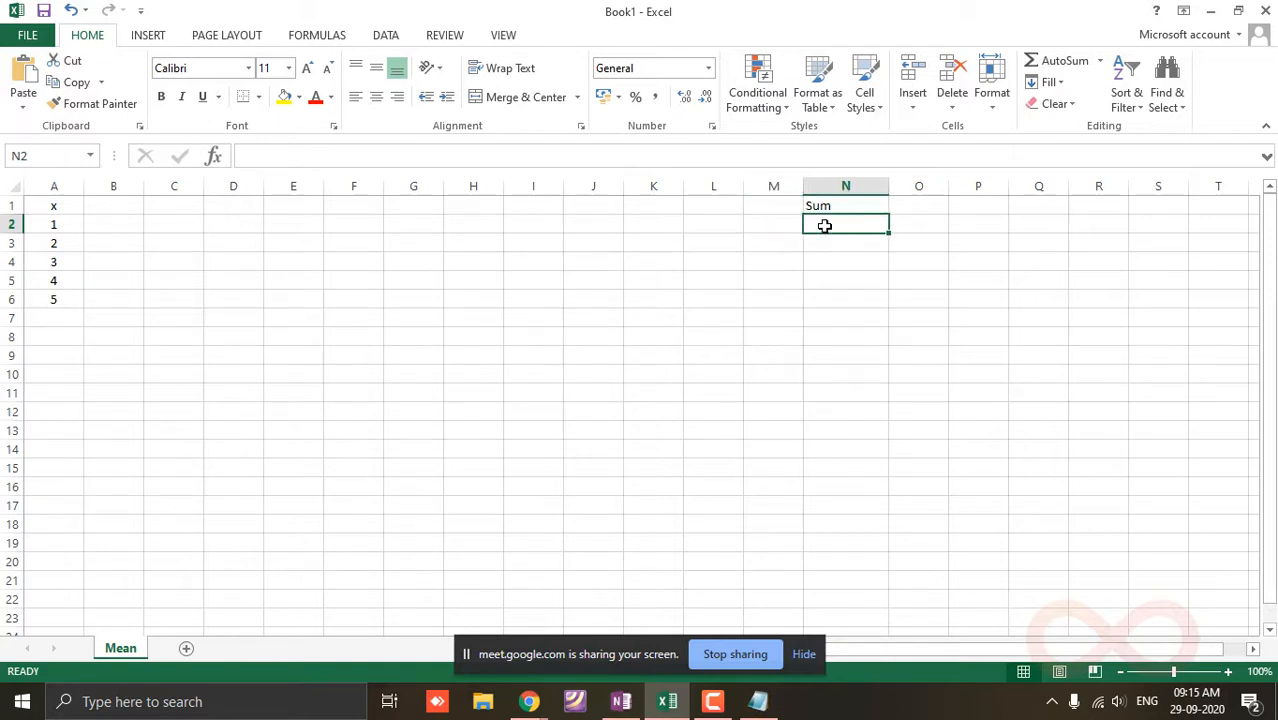
{"action": "double_click", "coordinate": [824, 228]}
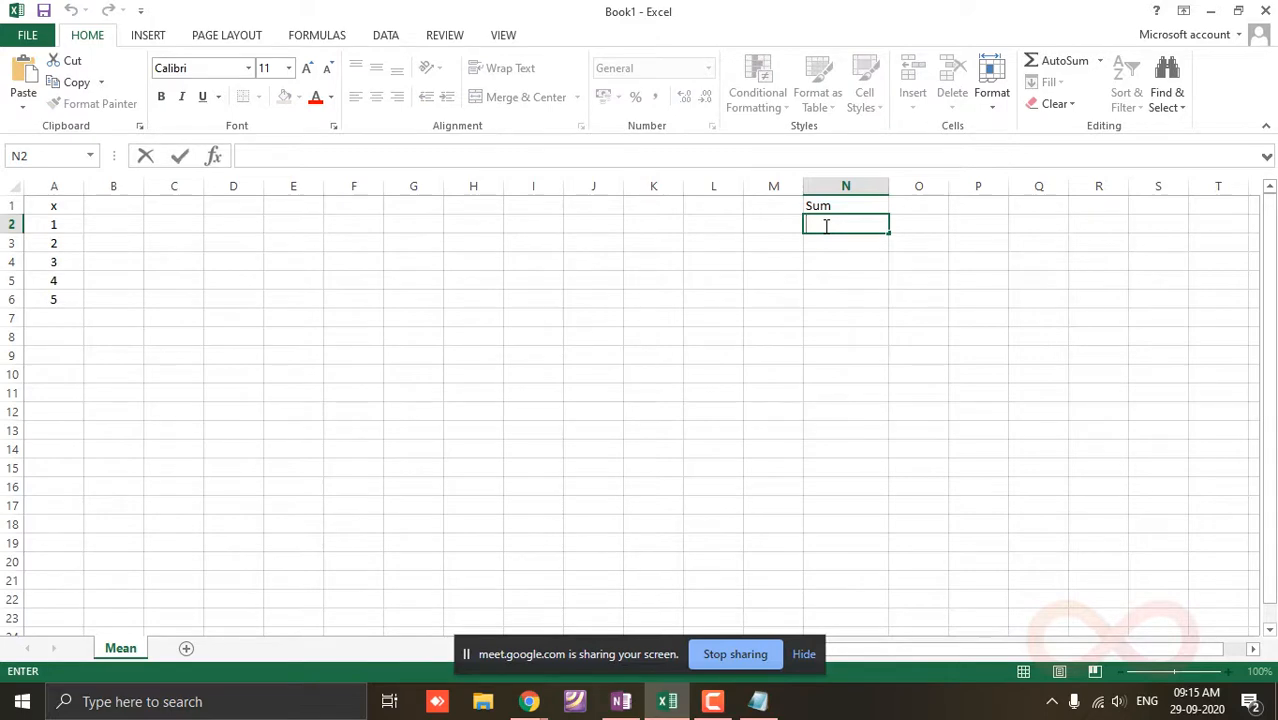
{"action": "left_click", "coordinate": [758, 701]}
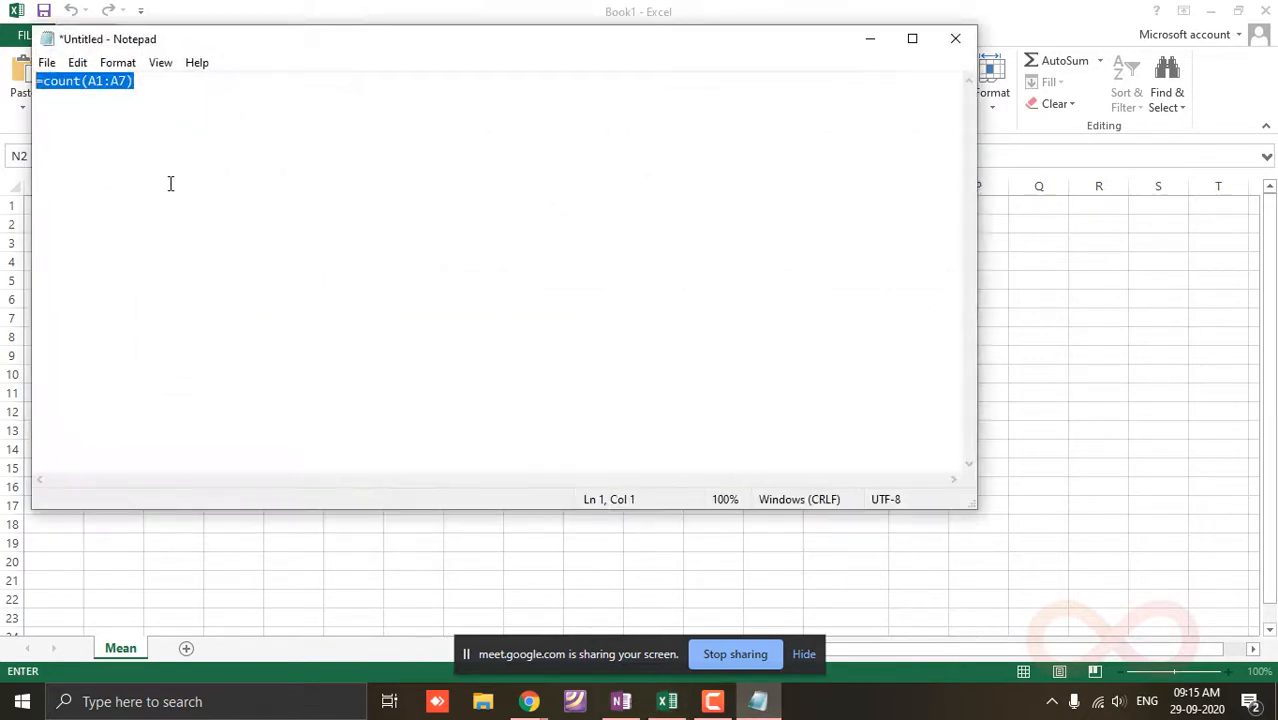
{"action": "left_click", "coordinate": [166, 81]}
{"action": "key", "text": "Return"}
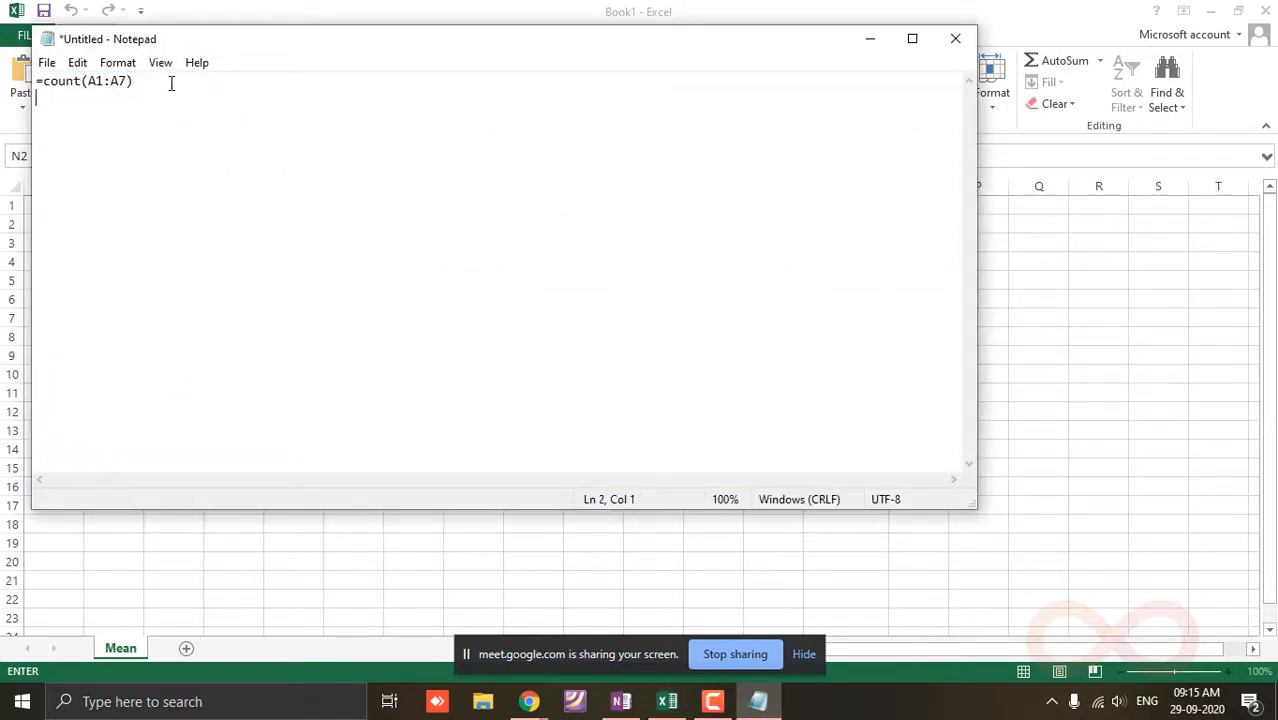
{"action": "key", "text": "Return"}
{"action": "type", "text": "=sum()"}
{"action": "key", "text": "Left"}
{"action": "type", "text": "A1:A7"}
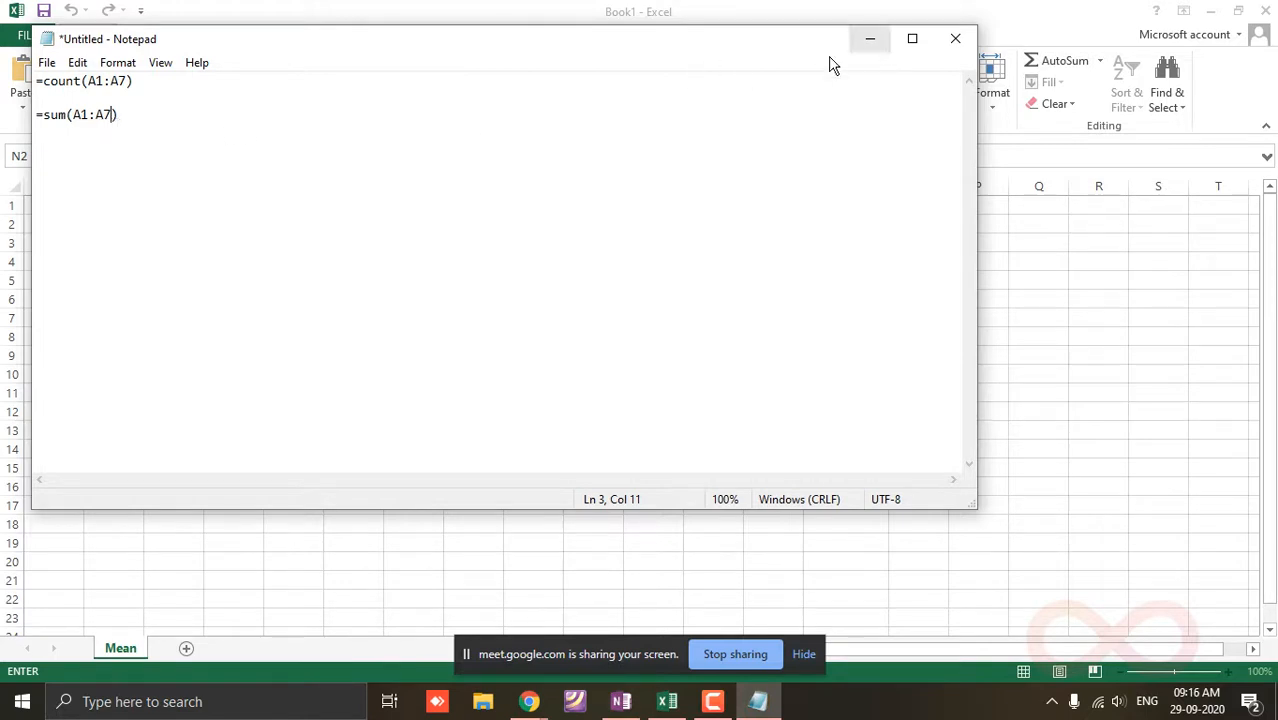
{"action": "left_click_drag", "start_coordinate": [120, 117], "coordinate": [96, 117]}
{"action": "left_click_drag", "start_coordinate": [44, 117], "coordinate": [35, 115]}
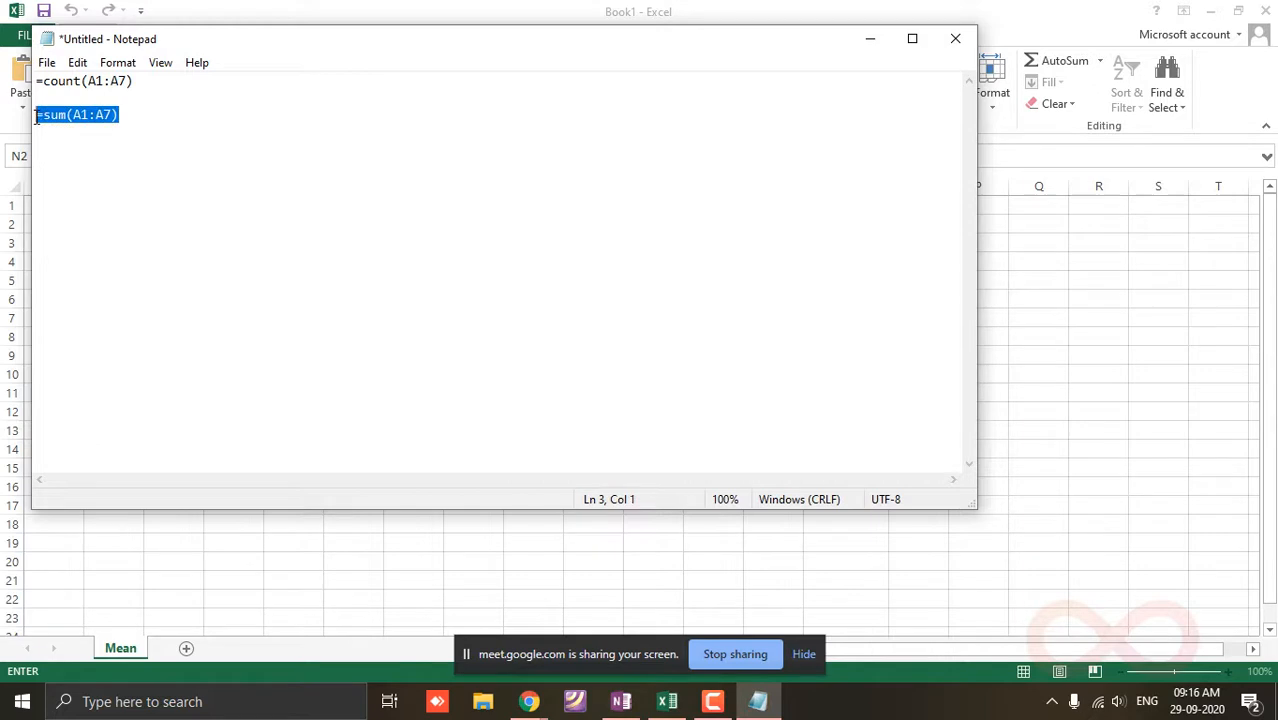
Step: Return to Excel, center the Sum heading in N1, and select the cell below it
{"action": "left_click", "coordinate": [869, 40]}
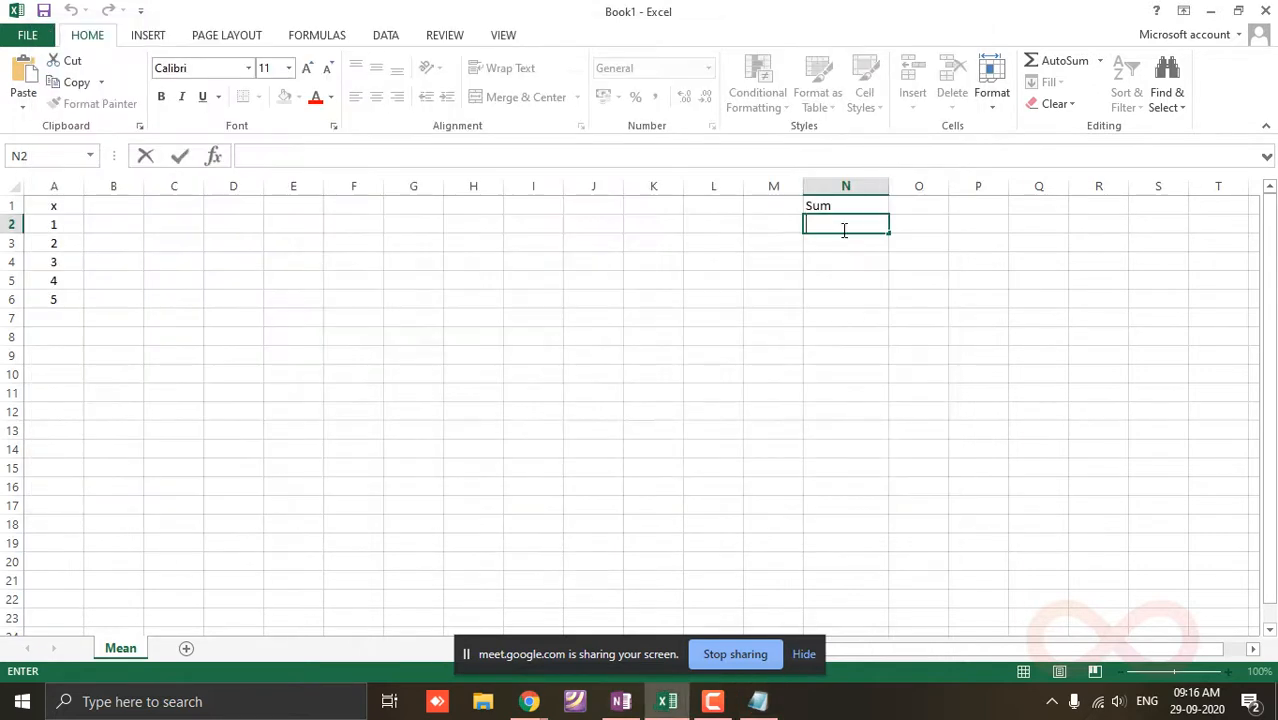
{"action": "left_click", "coordinate": [821, 205]}
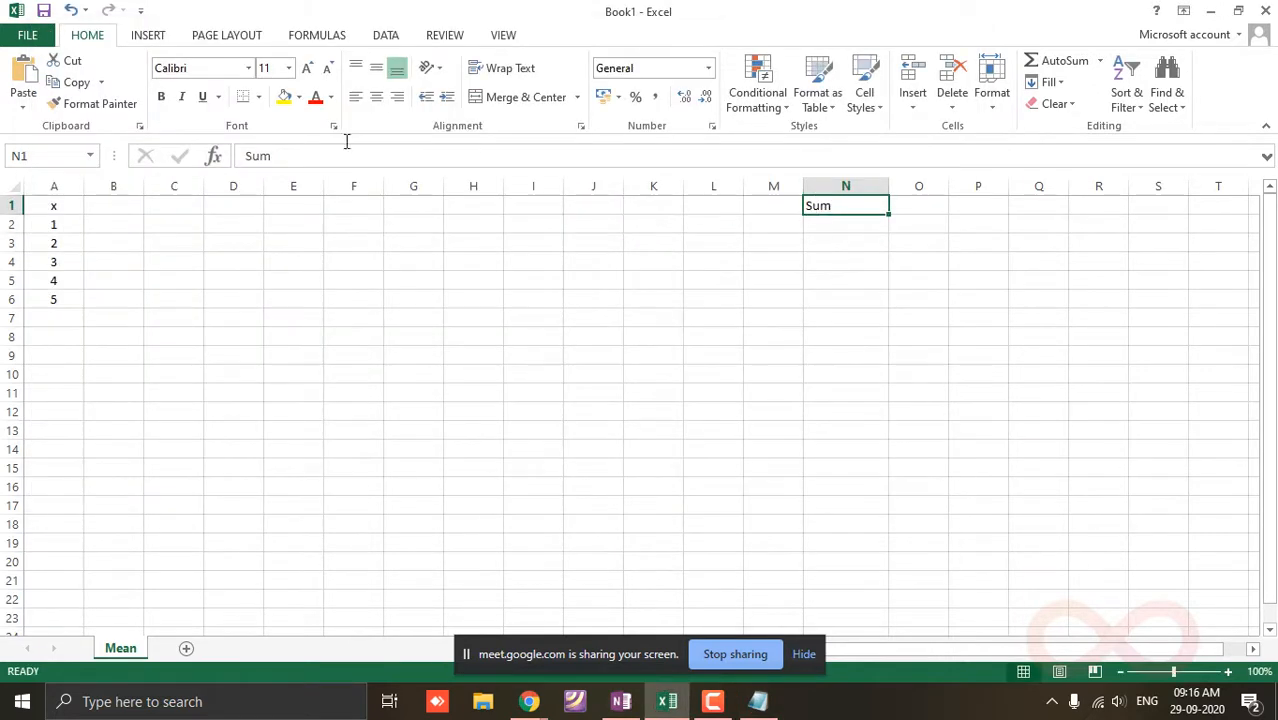
{"action": "left_click", "coordinate": [376, 97]}
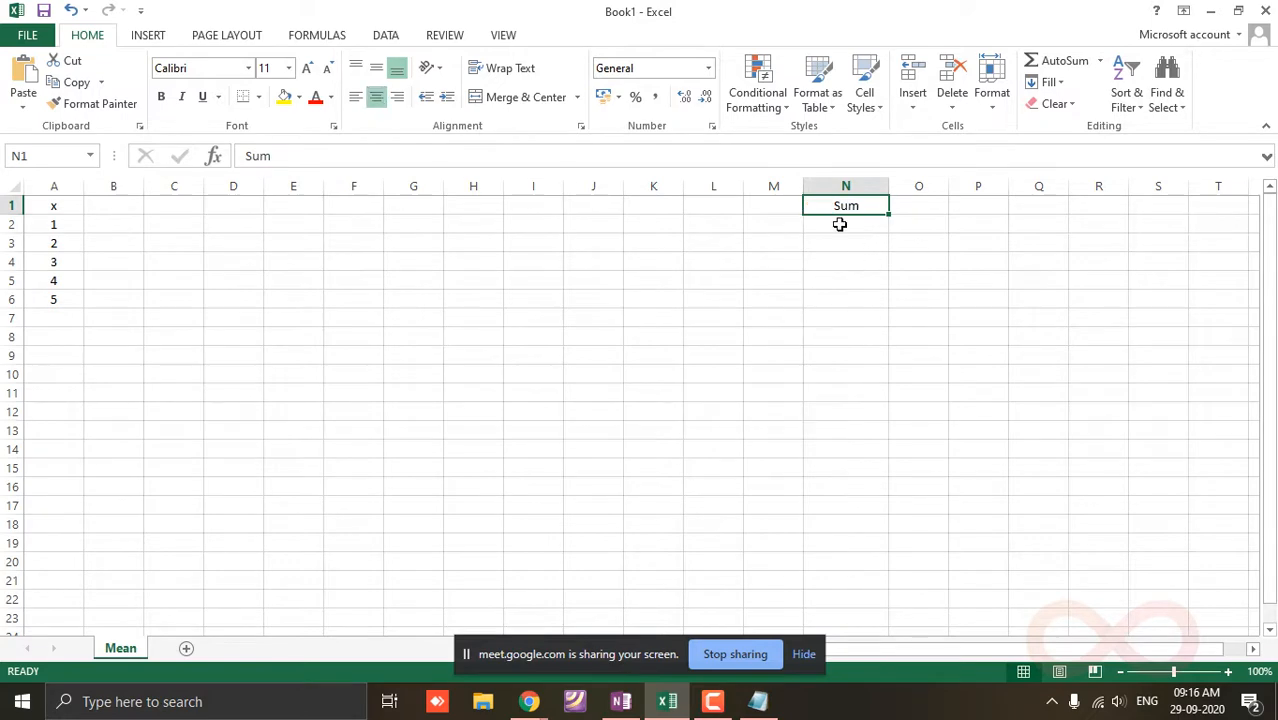
{"action": "left_click", "coordinate": [840, 224]}
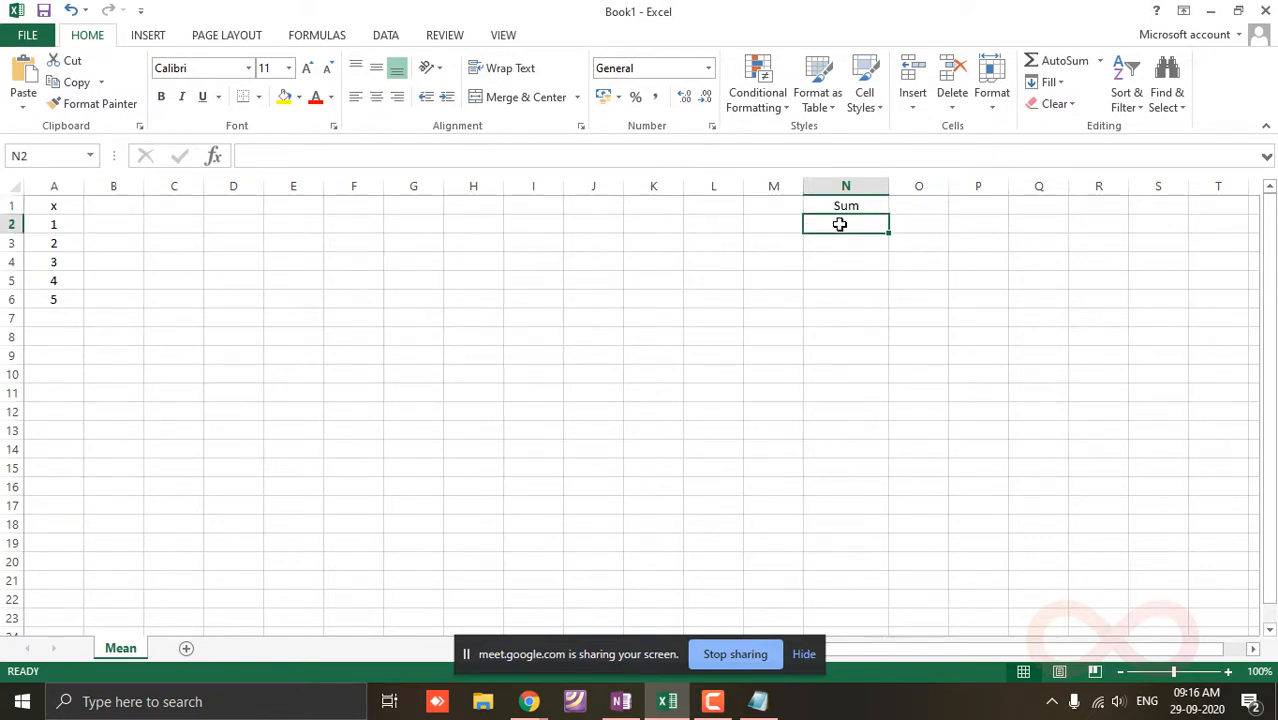
Step: Enter the formula =SUM(A2:A6) in N2 to total the x values
{"action": "type", "text": "="}
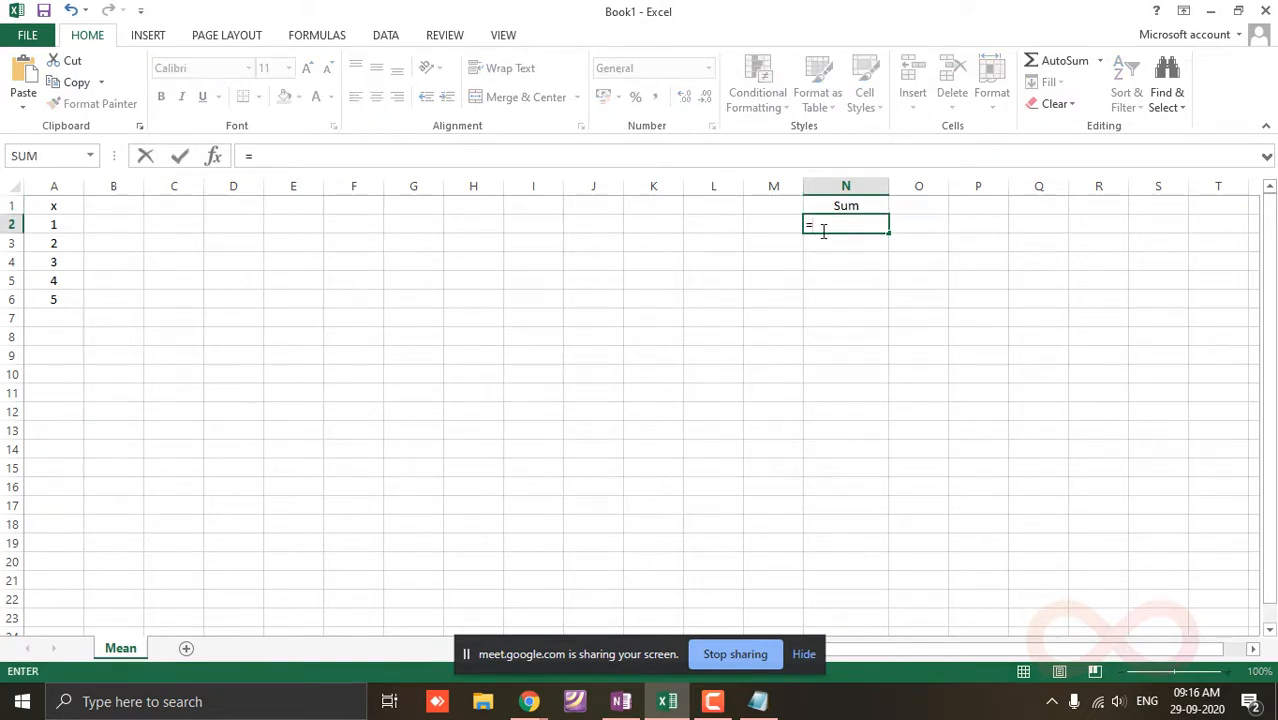
{"action": "left_click", "coordinate": [256, 156]}
{"action": "type", "text": "sum"}
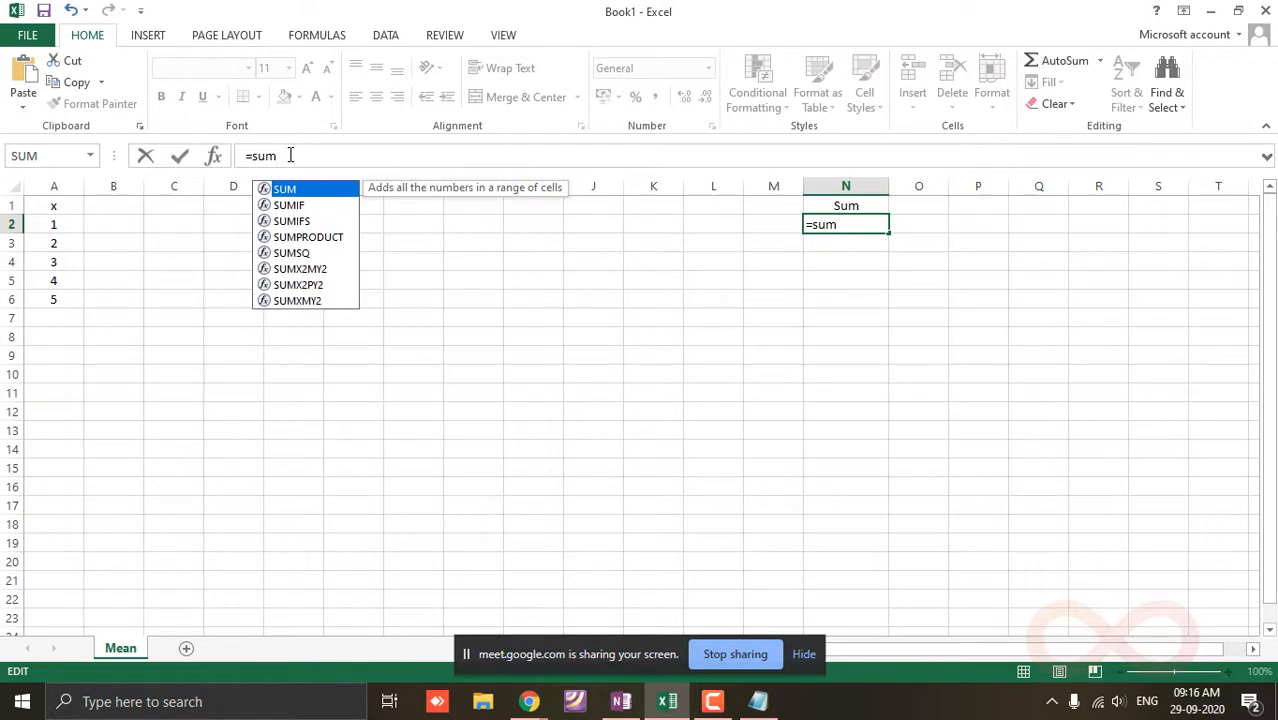
{"action": "type", "text": "("}
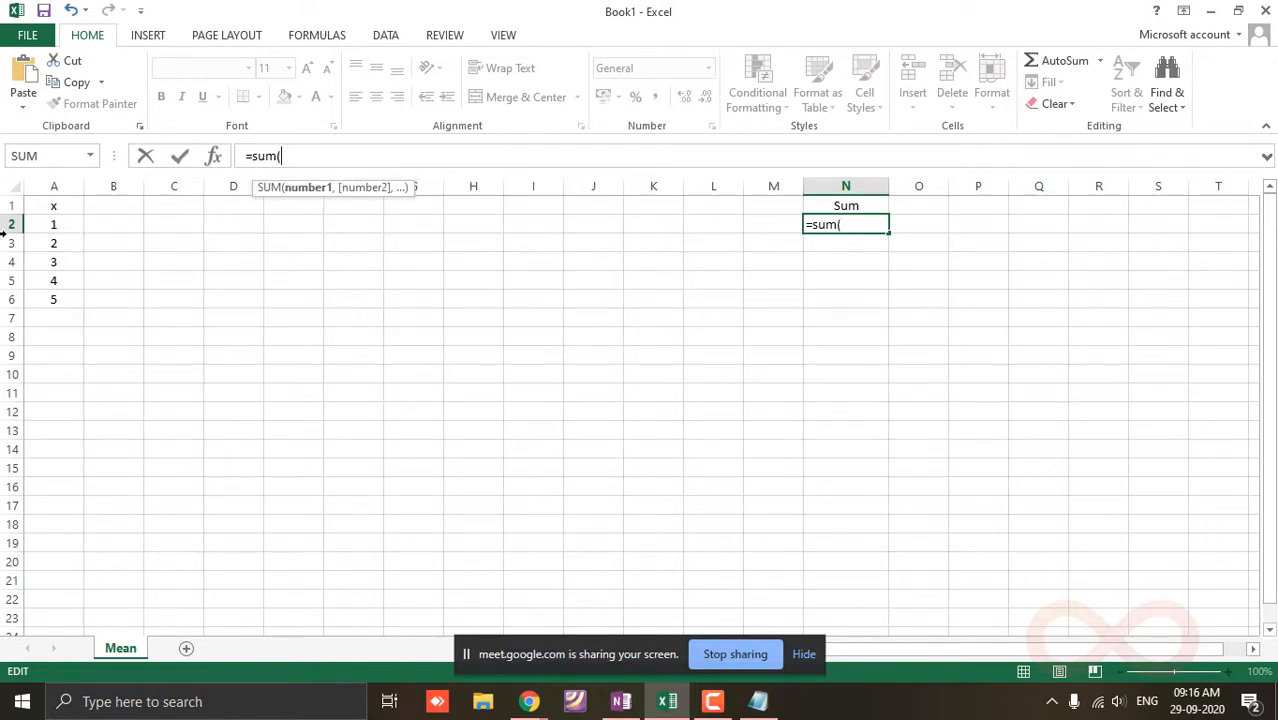
{"action": "left_click", "coordinate": [55, 223]}
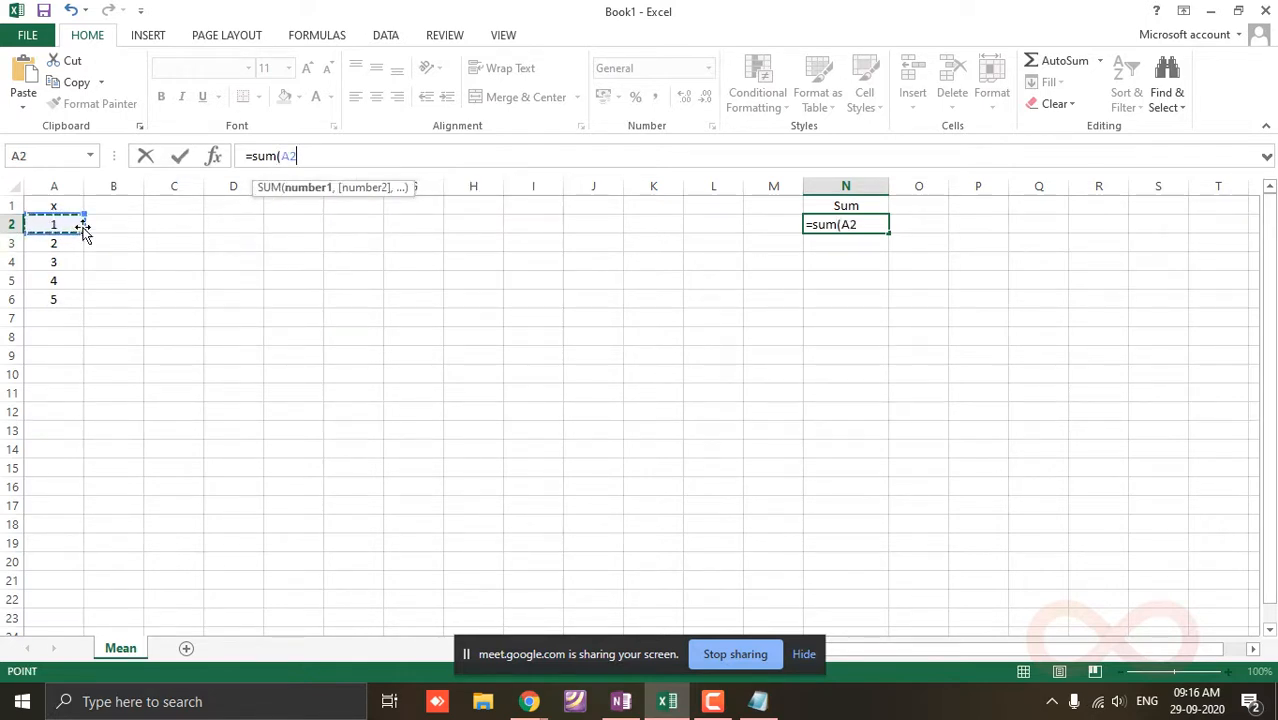
{"action": "left_click", "coordinate": [84, 231]}
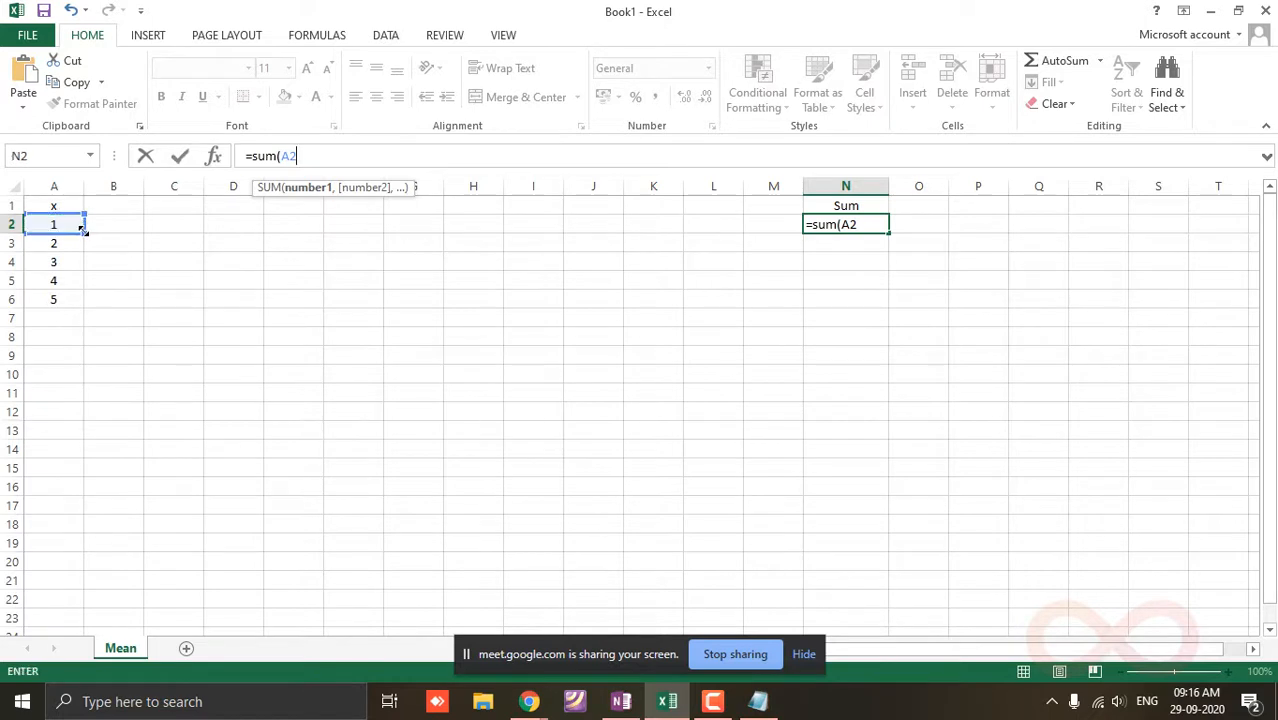
{"action": "left_click_drag", "start_coordinate": [84, 238], "coordinate": [84, 301]}
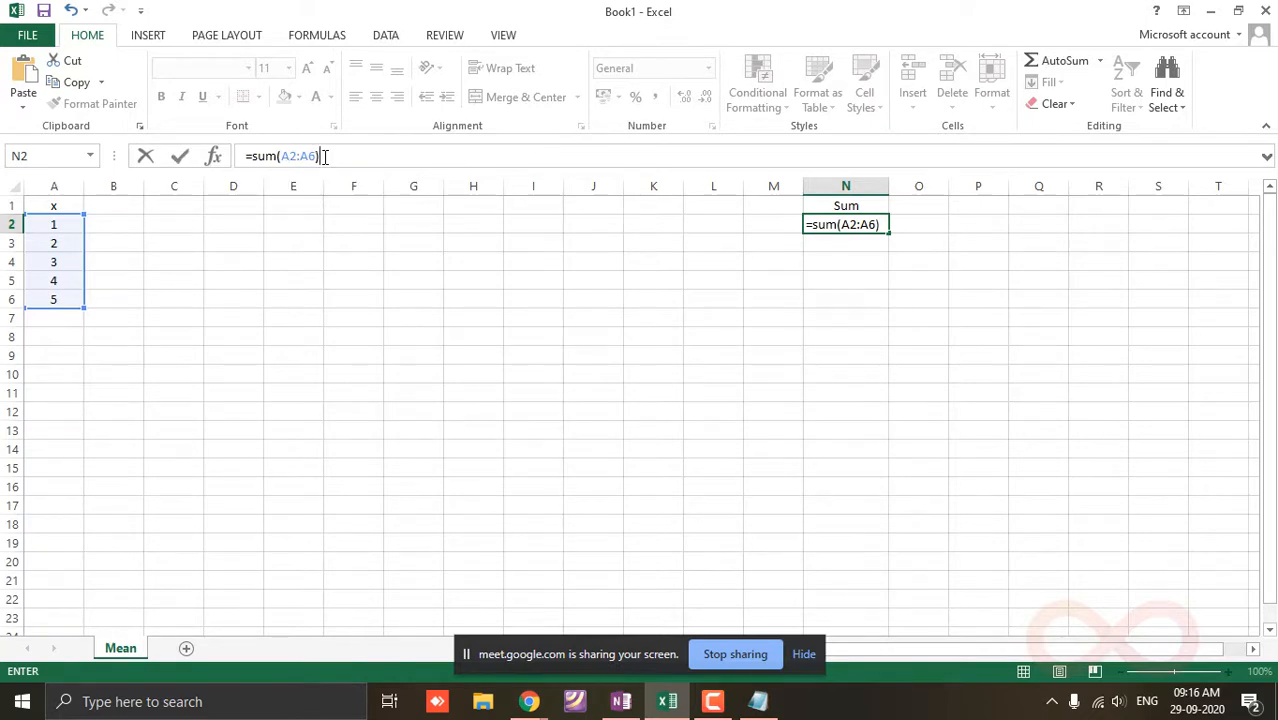
{"action": "key", "text": "Return"}
{"action": "left_click", "coordinate": [834, 227]}
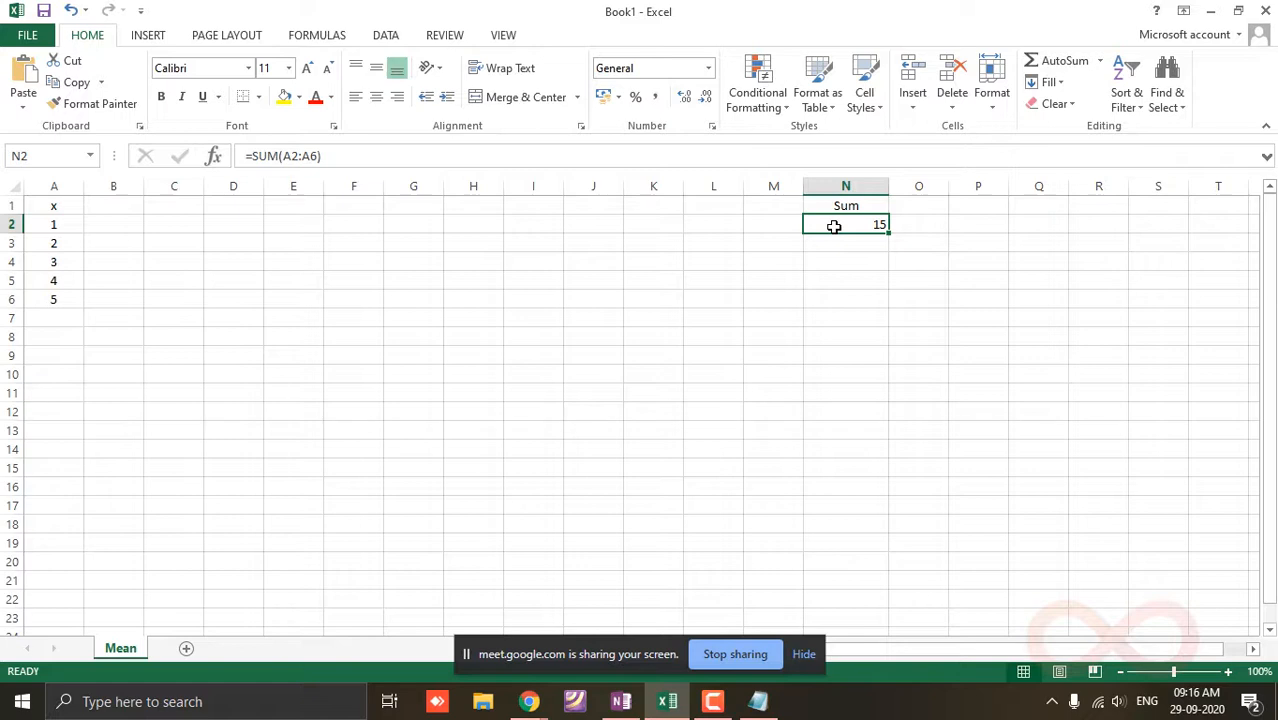
Step: Center the contents of the range N1:O2 horizontally
{"action": "left_click", "coordinate": [913, 205]}
{"action": "left_click_drag", "start_coordinate": [834, 207], "coordinate": [893, 220]}
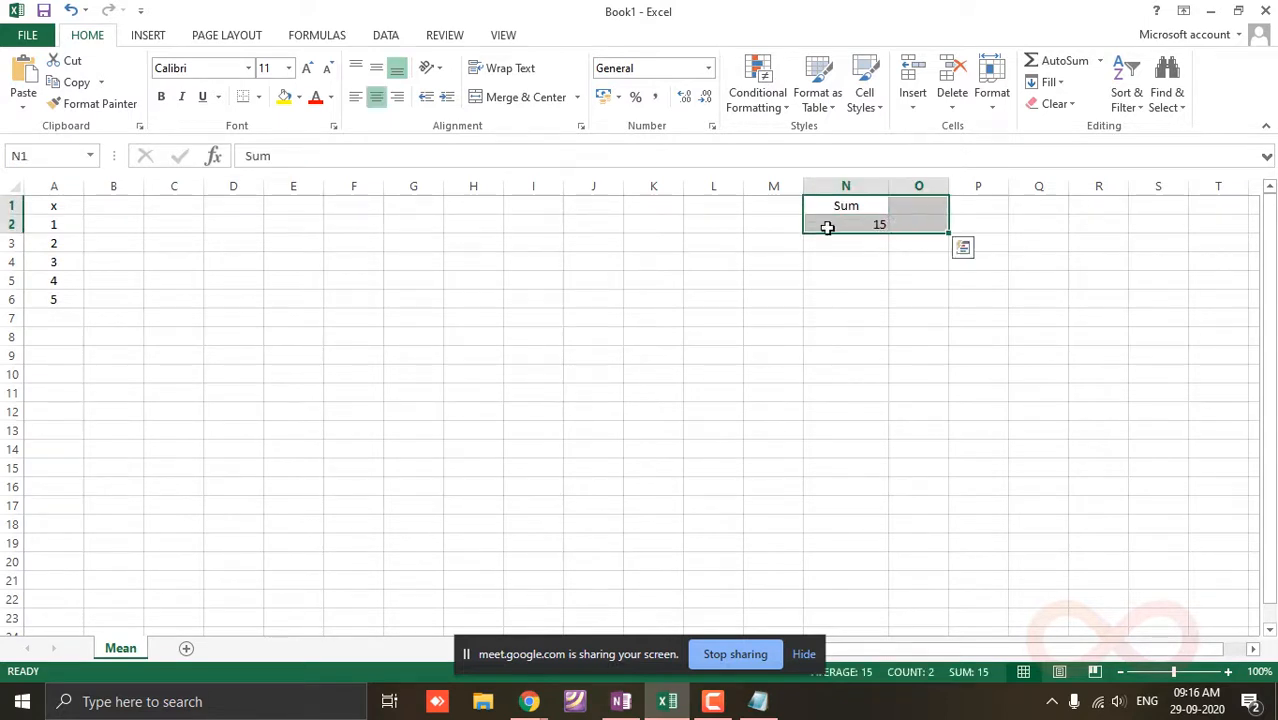
{"action": "left_click", "coordinate": [378, 96]}
{"action": "left_click", "coordinate": [378, 96]}
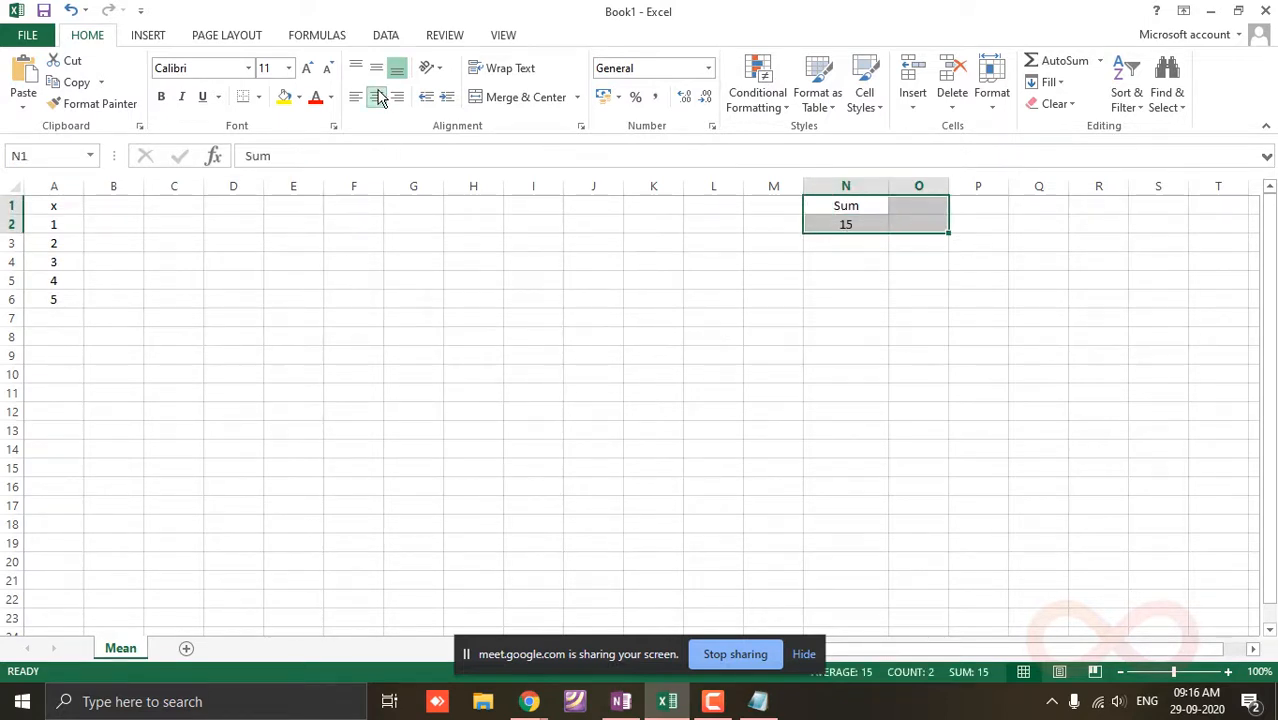
Step: Enter the heading Mean in O1, beside the Sum heading
{"action": "left_click", "coordinate": [906, 209]}
{"action": "double_click", "coordinate": [908, 208]}
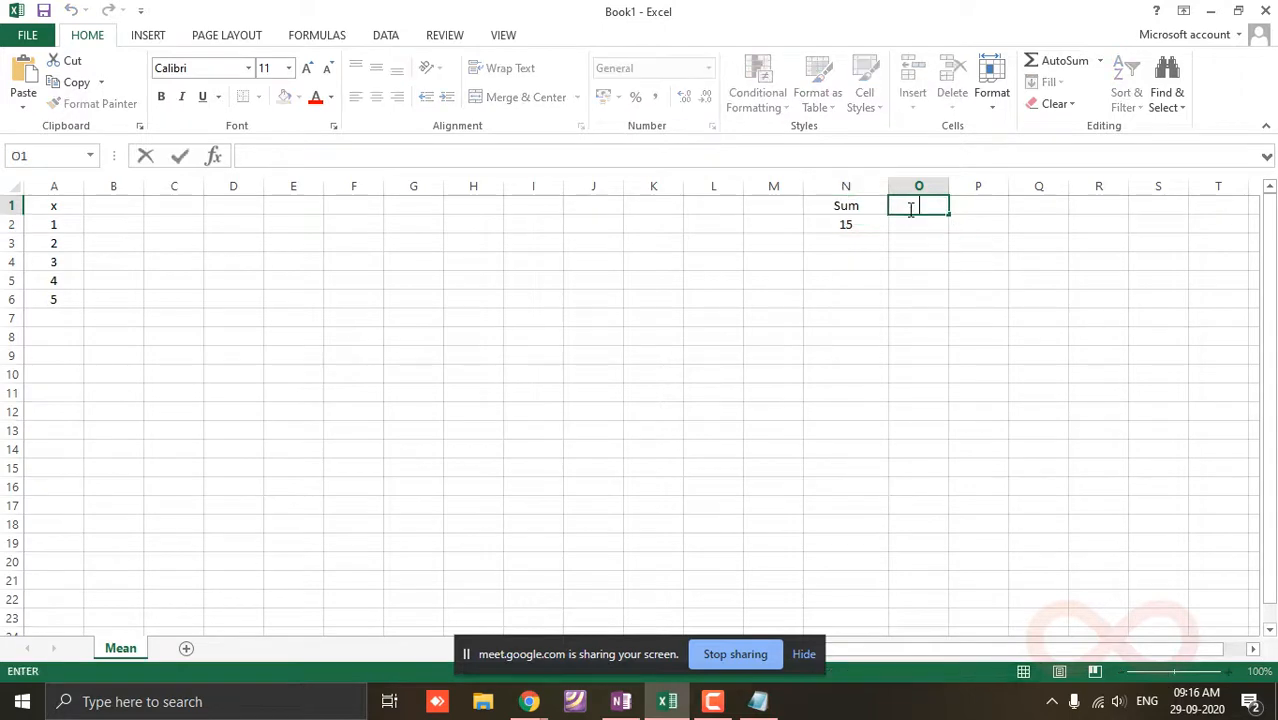
{"action": "type", "text": "Mean"}
{"action": "left_click", "coordinate": [905, 225]}
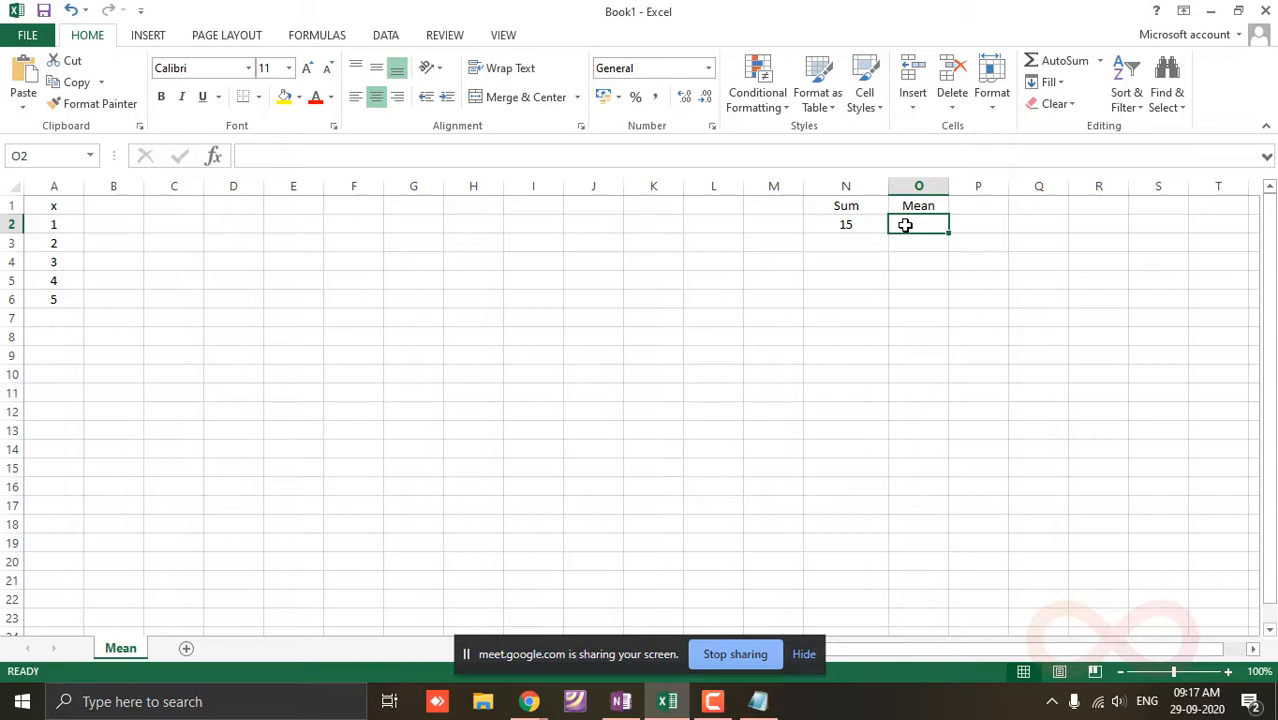
Step: Enter the formula =N2/5 in O2 to calculate the mean from the sum
{"action": "type", "text": "="}
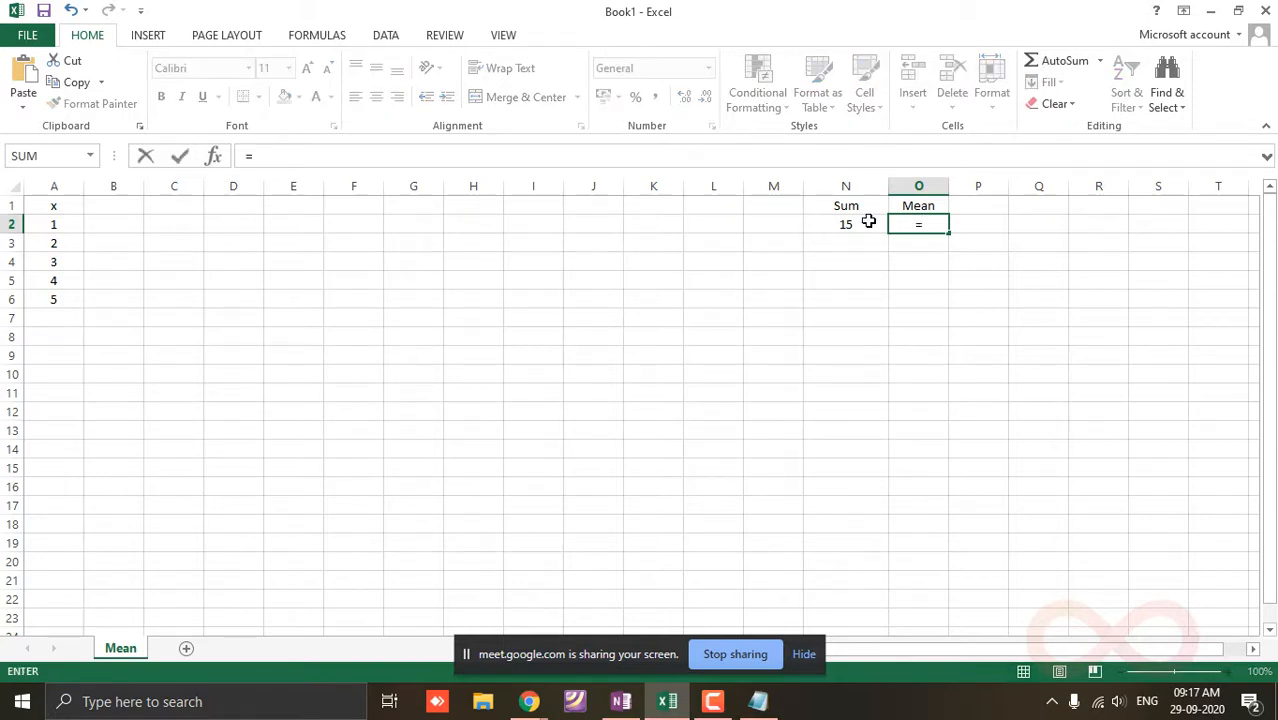
{"action": "left_click", "coordinate": [859, 224]}
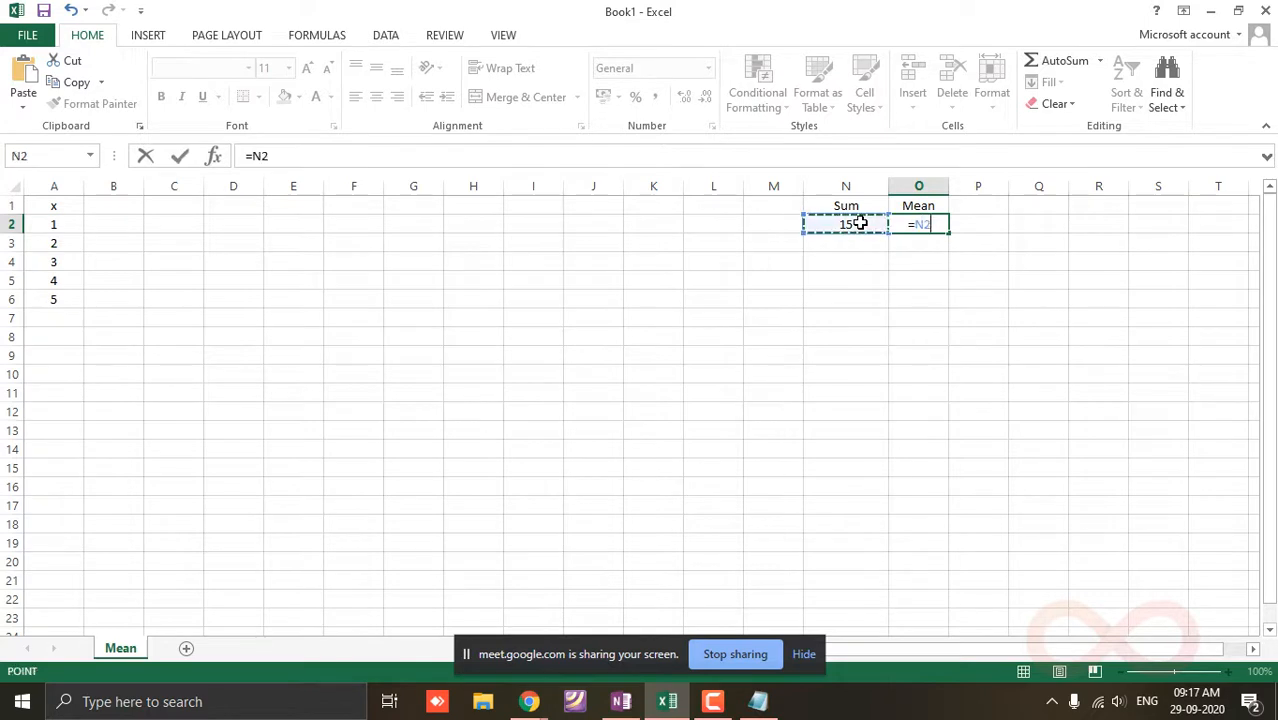
{"action": "left_click", "coordinate": [297, 153]}
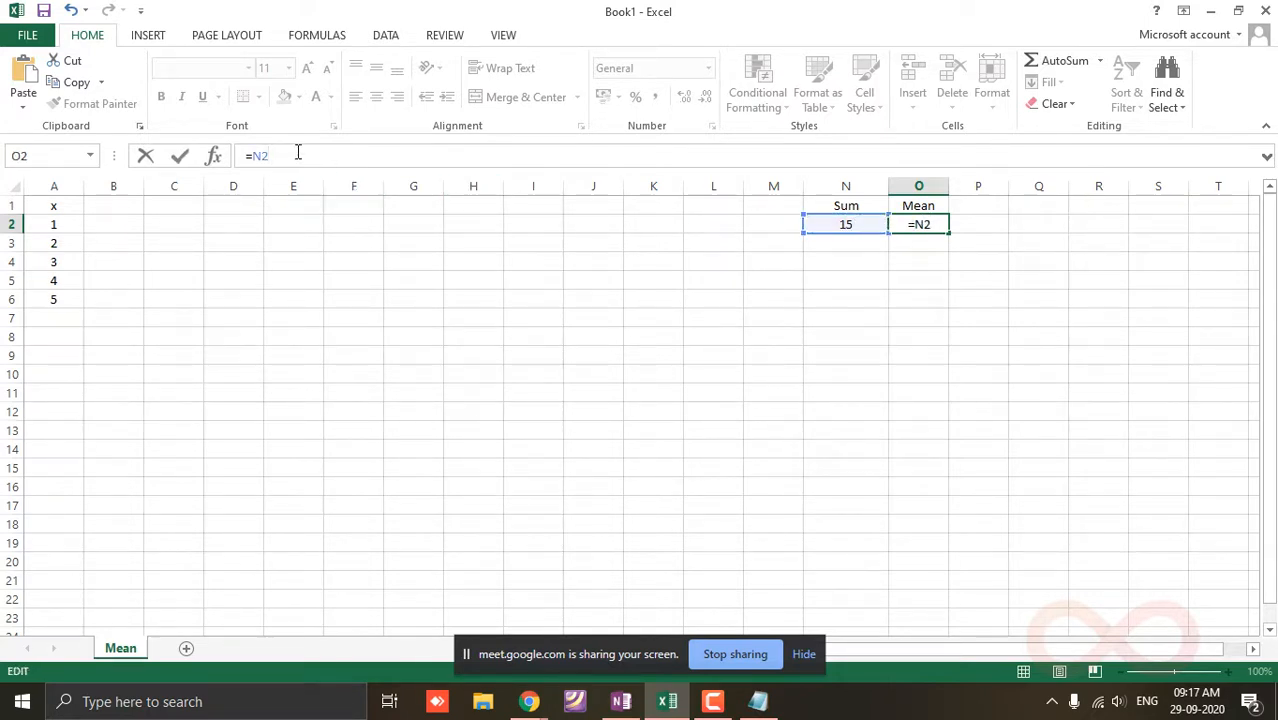
{"action": "type", "text": "/5"}
{"action": "key", "text": "Return"}
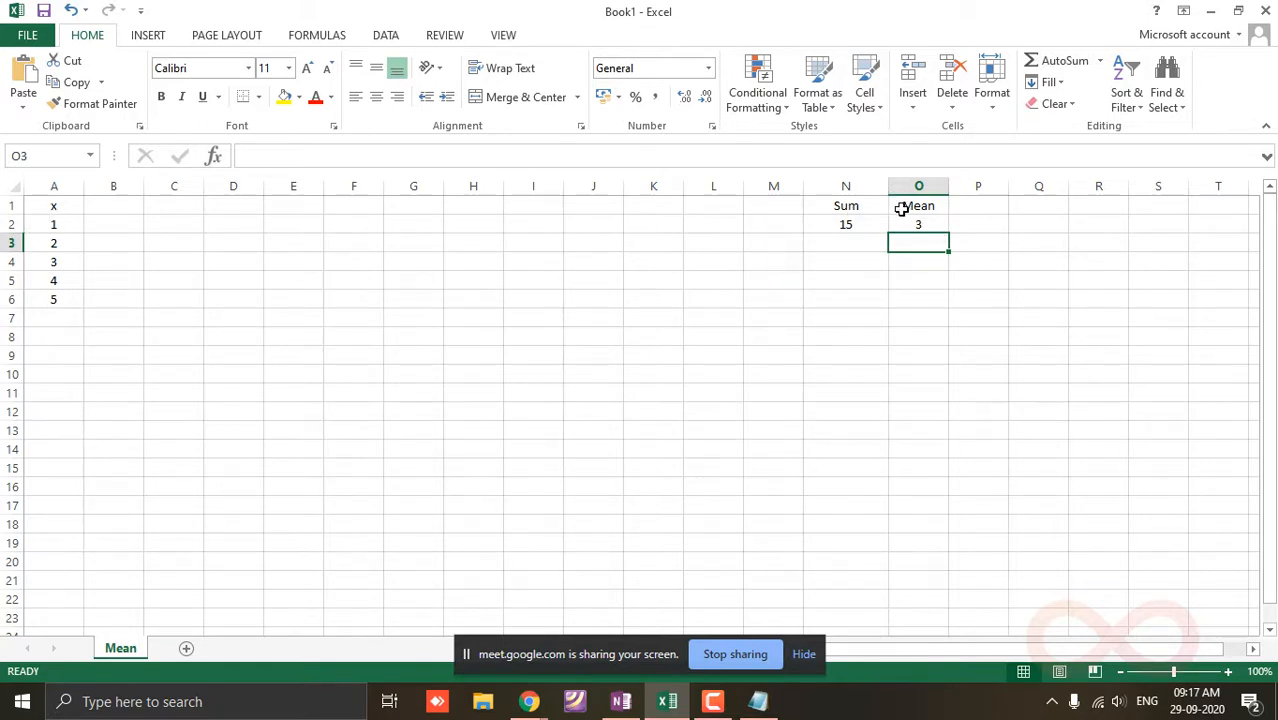
Step: Select the x values in A2:A6, shrink the Excel window, and check the selection's average, count and sum
{"action": "left_click_drag", "start_coordinate": [45, 222], "coordinate": [48, 299]}
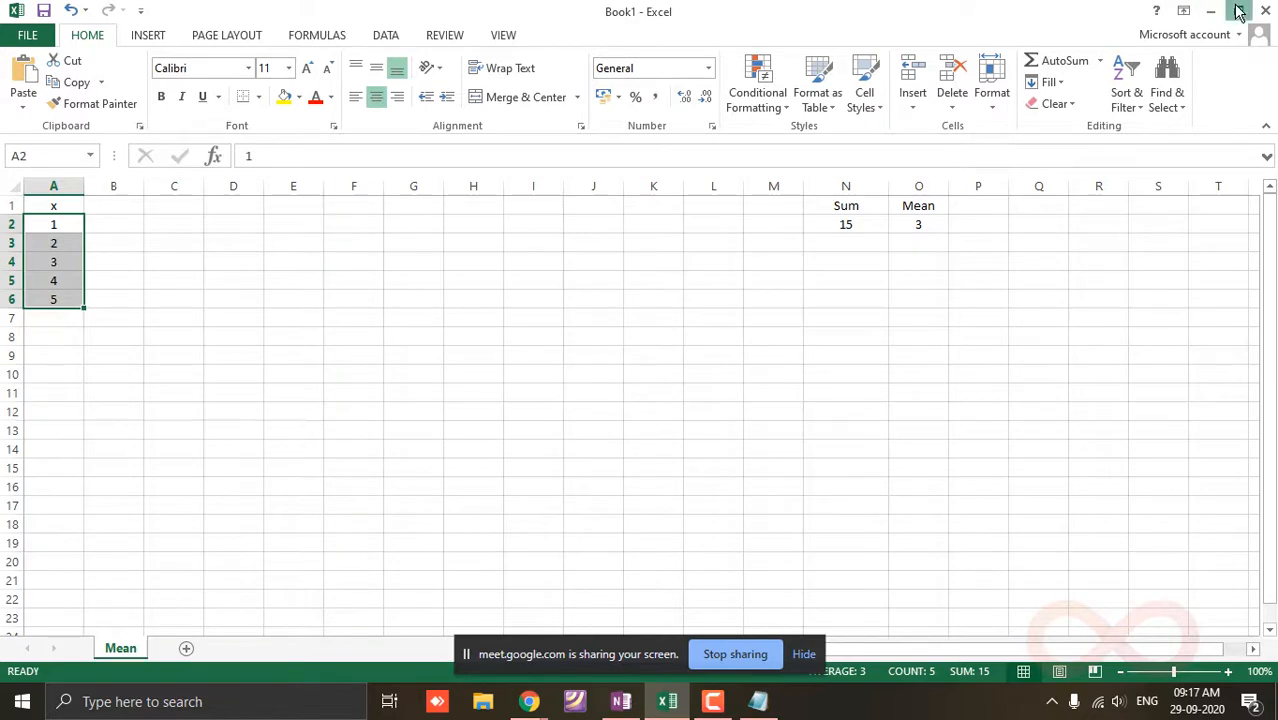
{"action": "left_click", "coordinate": [1238, 11]}
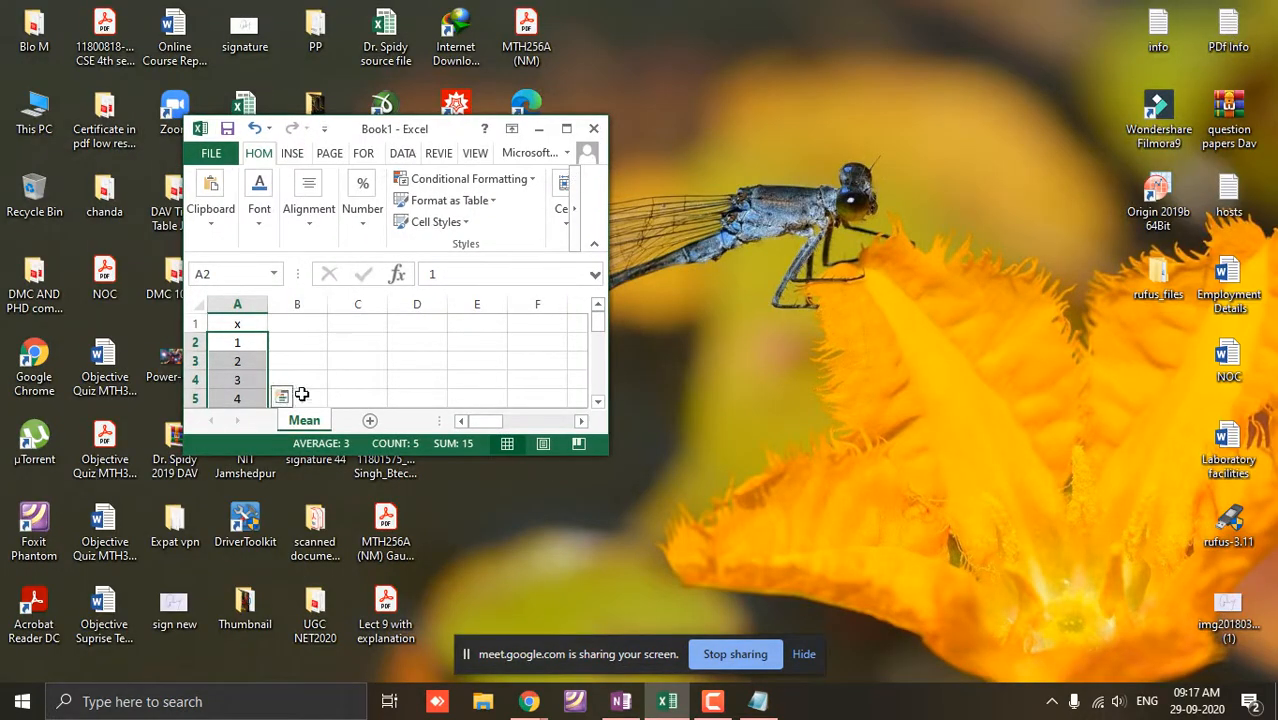
{"action": "left_click_drag", "start_coordinate": [598, 324], "coordinate": [548, 386]}
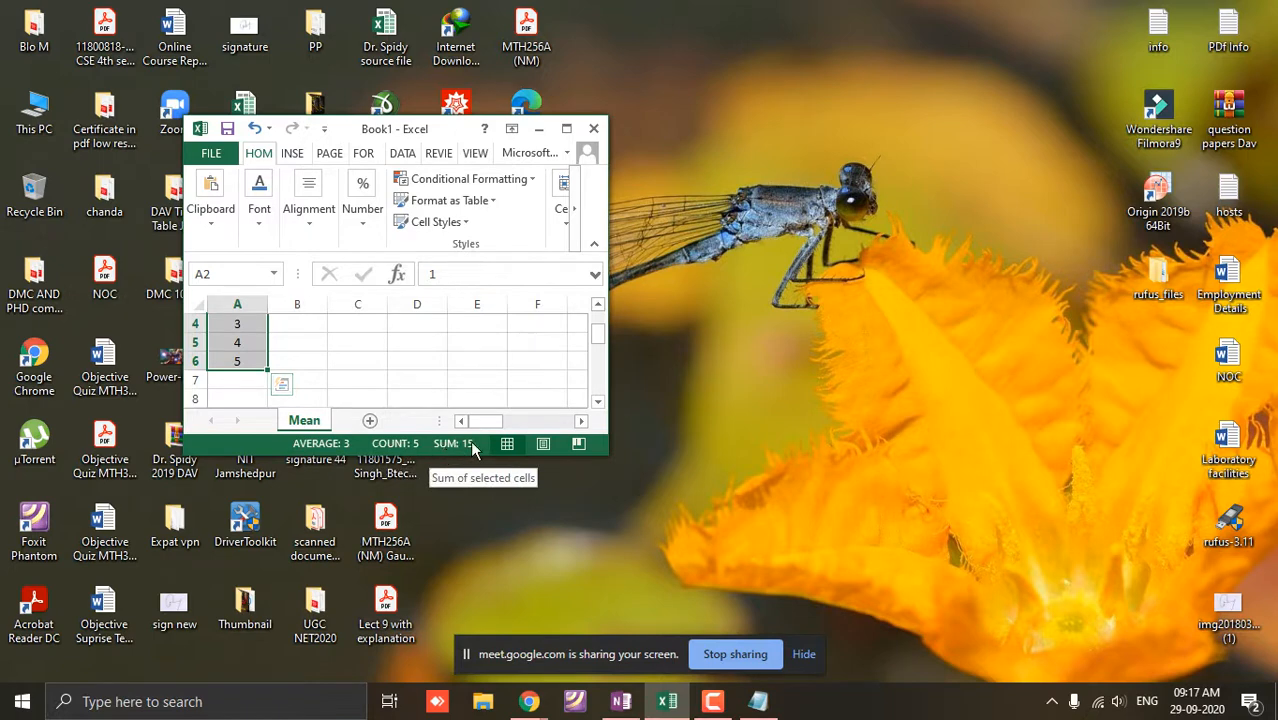
Step: Look across the sheet's columns in the small window, maximize it, and view the x, Sum and Mean columns together
{"action": "left_click", "coordinate": [581, 421]}
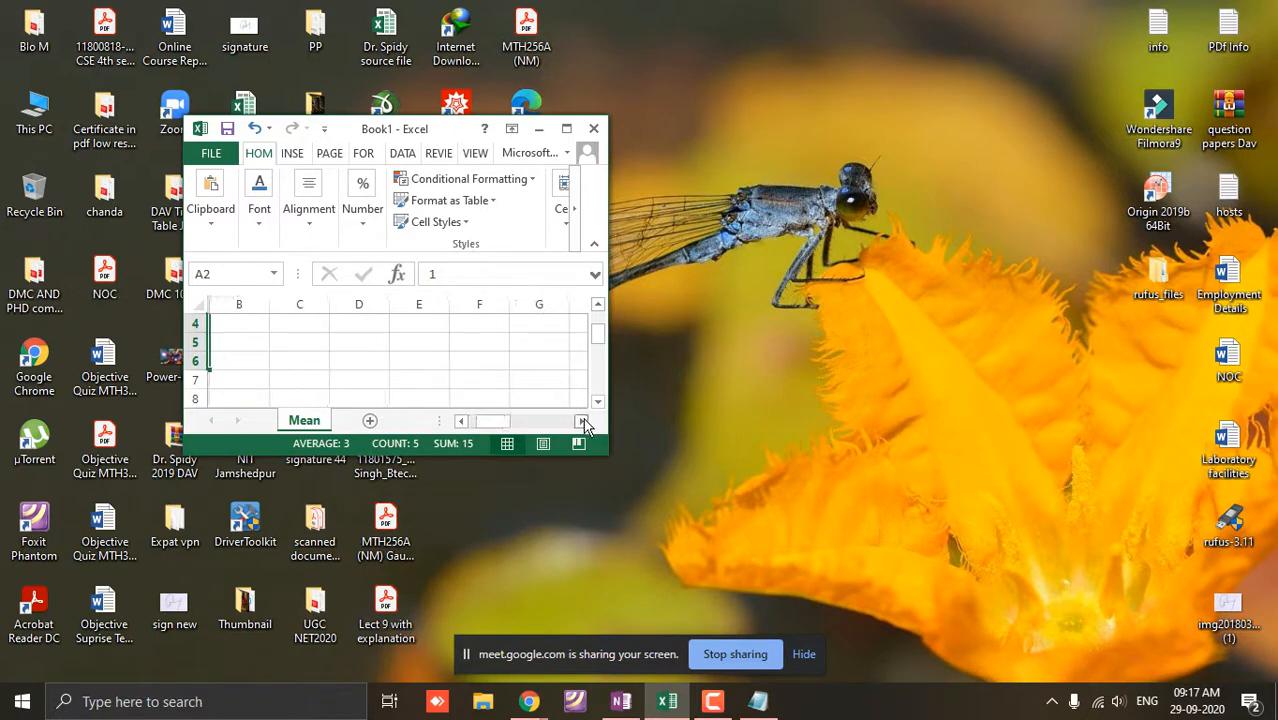
{"action": "left_click", "coordinate": [581, 421]}
{"action": "left_click", "coordinate": [581, 421]}
{"action": "left_click_drag", "start_coordinate": [598, 334], "coordinate": [599, 318]}
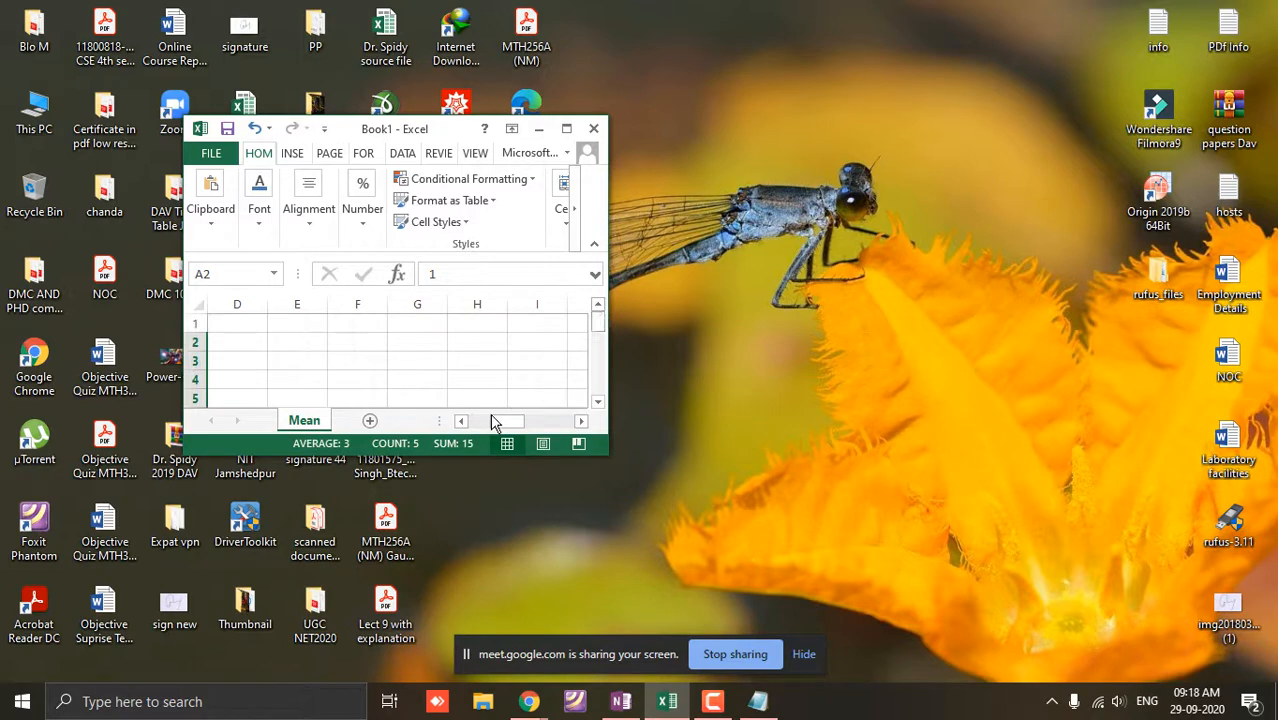
{"action": "left_click", "coordinate": [461, 421]}
{"action": "left_click", "coordinate": [461, 421]}
{"action": "left_click", "coordinate": [461, 421]}
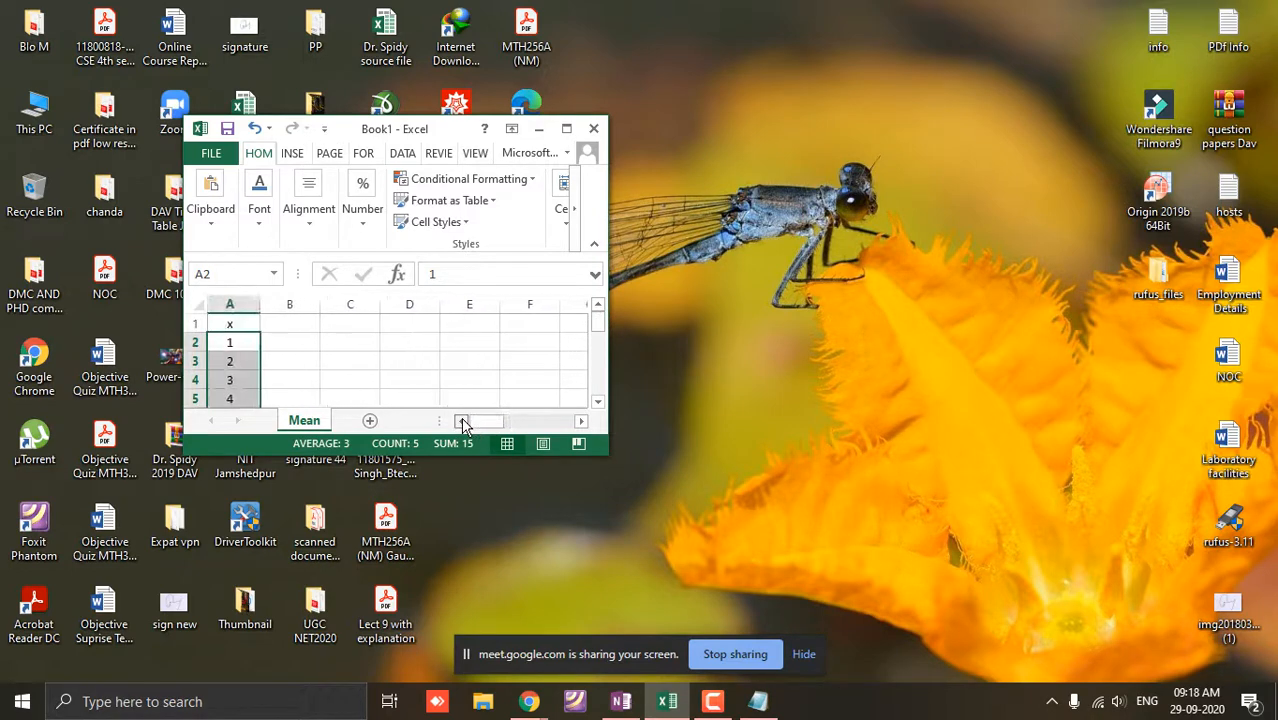
{"action": "left_click", "coordinate": [581, 421]}
{"action": "left_click", "coordinate": [581, 421]}
{"action": "left_click", "coordinate": [581, 421]}
{"action": "left_click", "coordinate": [581, 421]}
{"action": "left_click", "coordinate": [581, 421]}
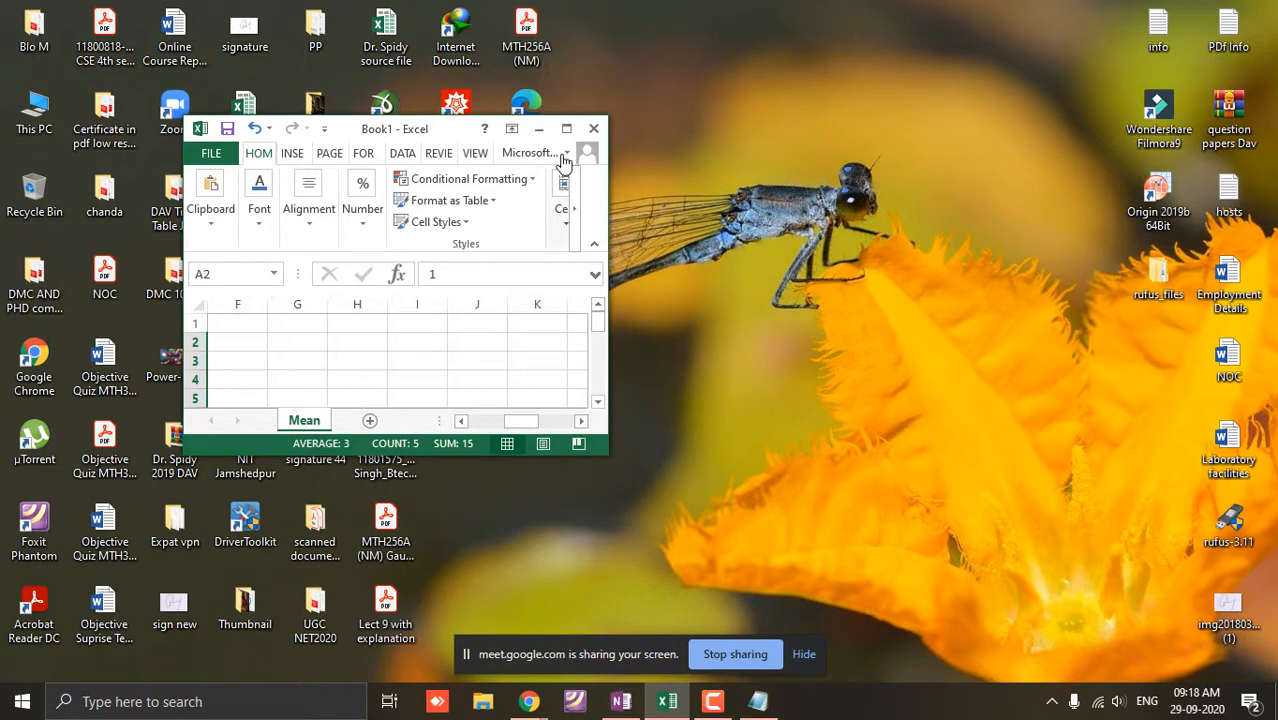
{"action": "left_click", "coordinate": [566, 128]}
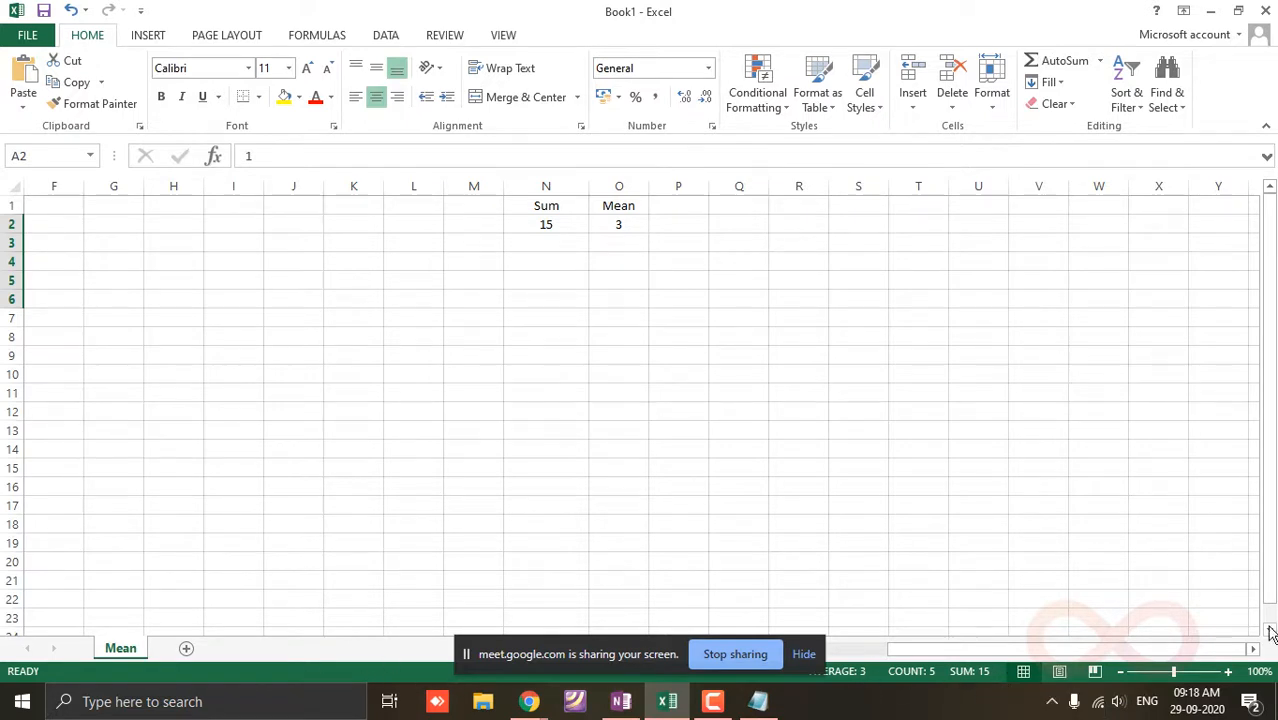
{"action": "left_click_drag", "start_coordinate": [1036, 653], "coordinate": [930, 663]}
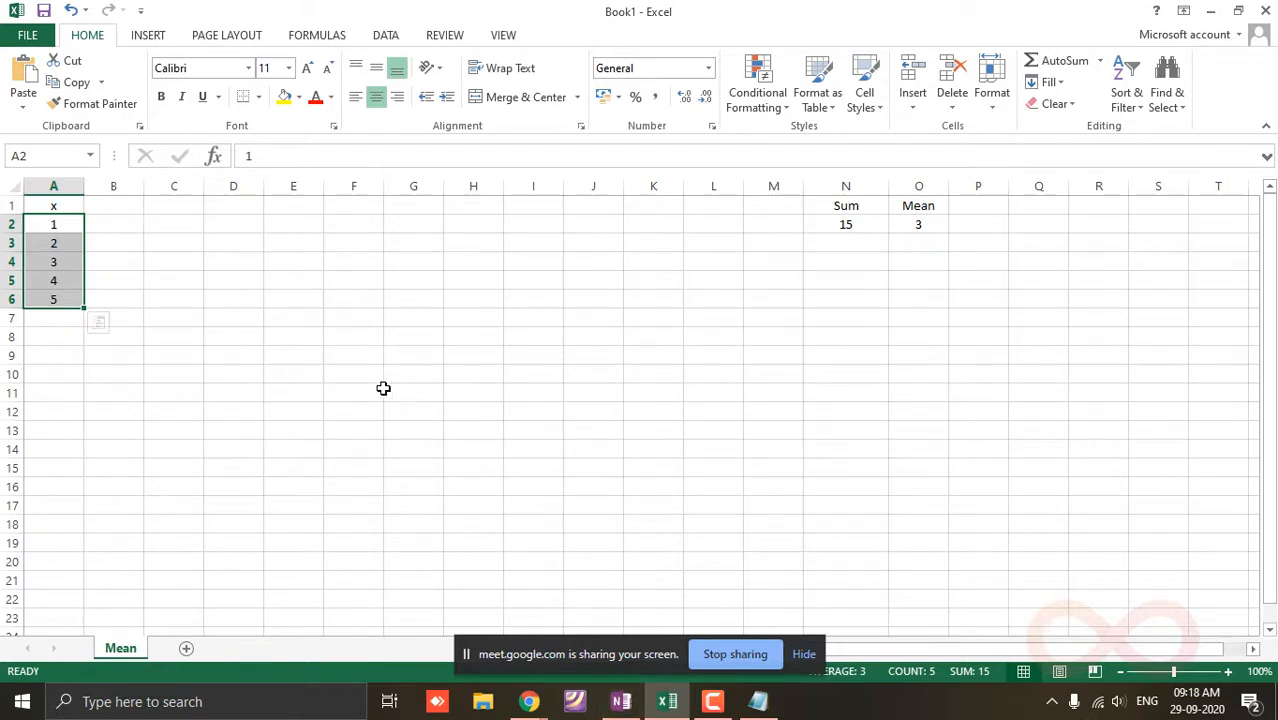
Step: Review the example formulas in Notepad and the OneNote notes on deviations from the mean, and return to Excel
{"action": "left_click", "coordinate": [758, 701]}
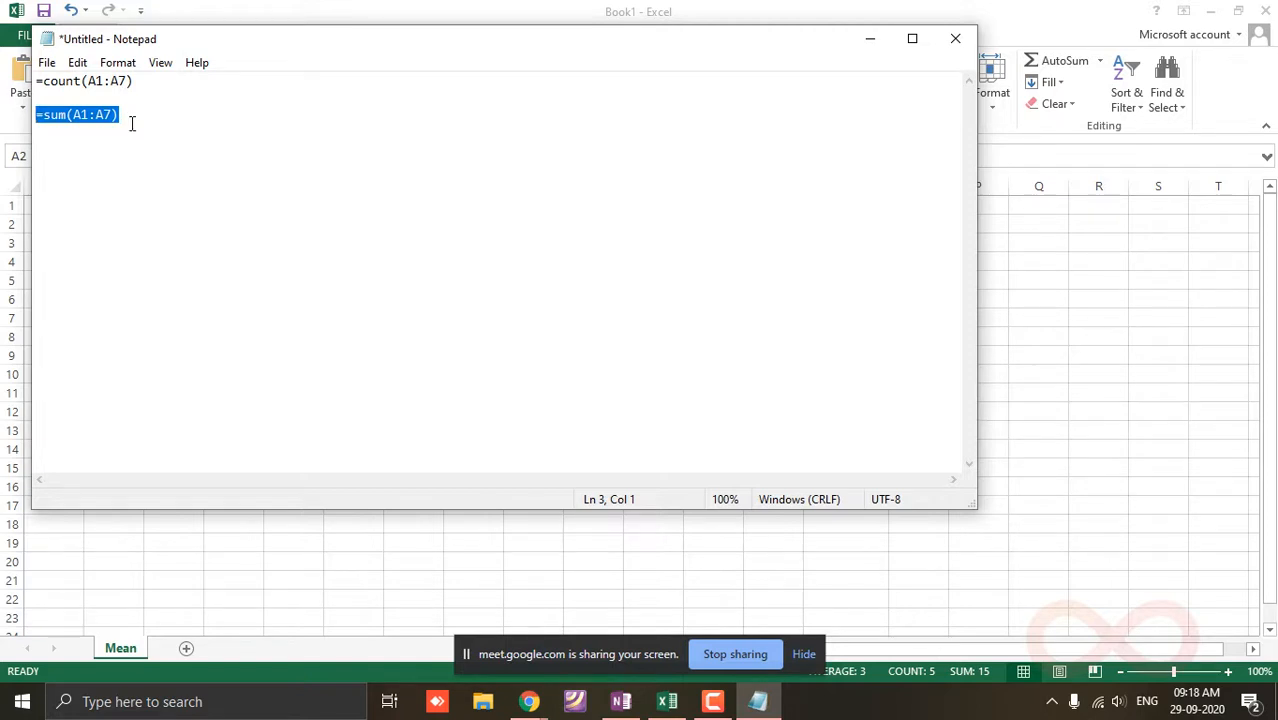
{"action": "left_click", "coordinate": [876, 39]}
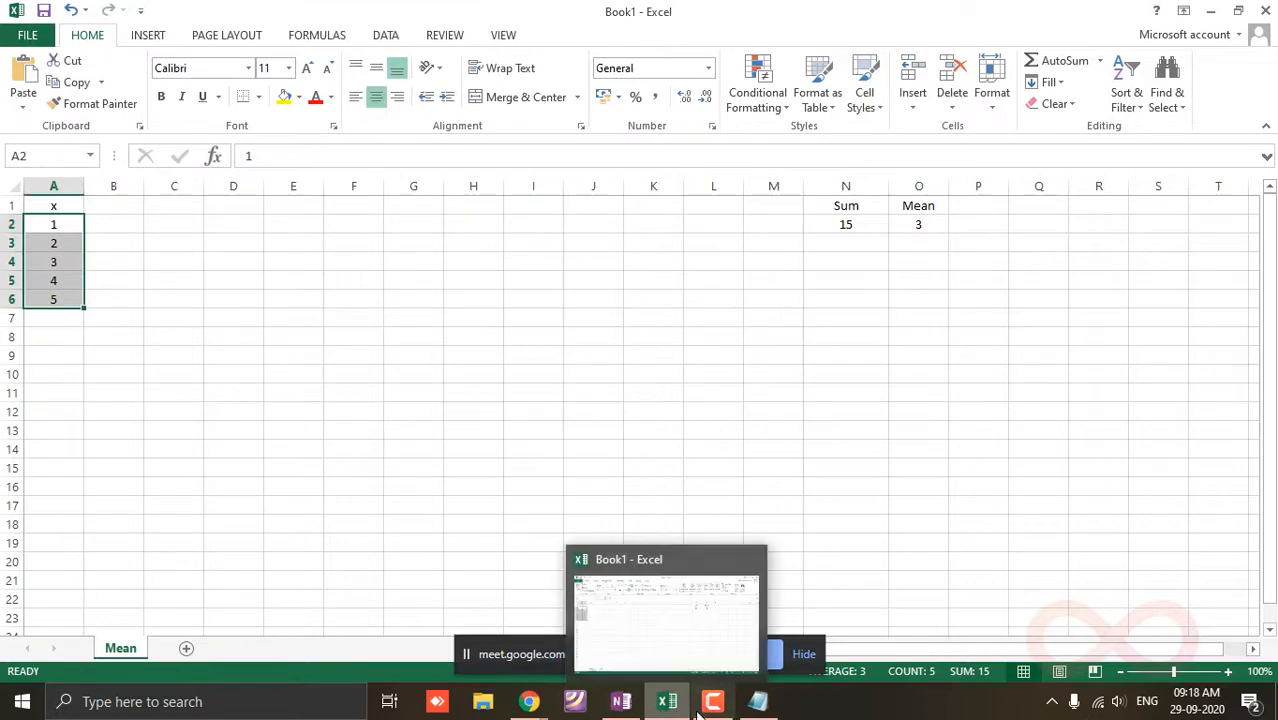
{"action": "left_click", "coordinate": [622, 705]}
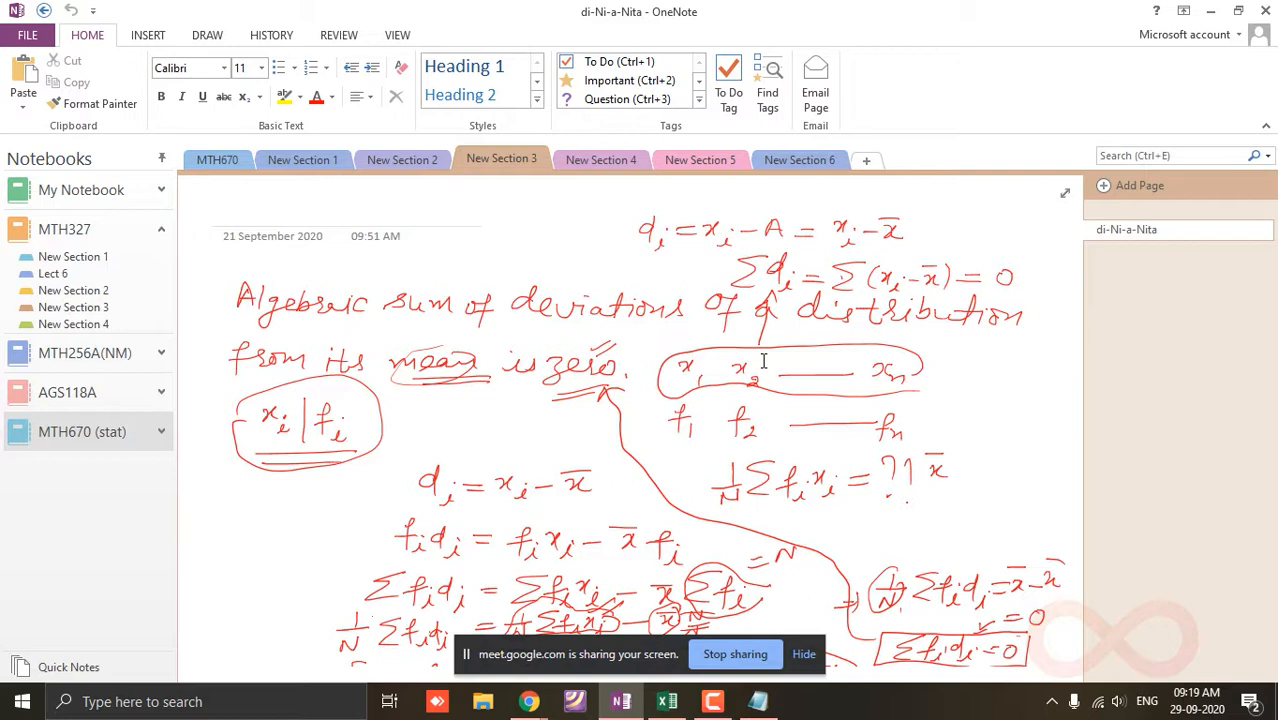
{"action": "left_click", "coordinate": [1210, 11]}
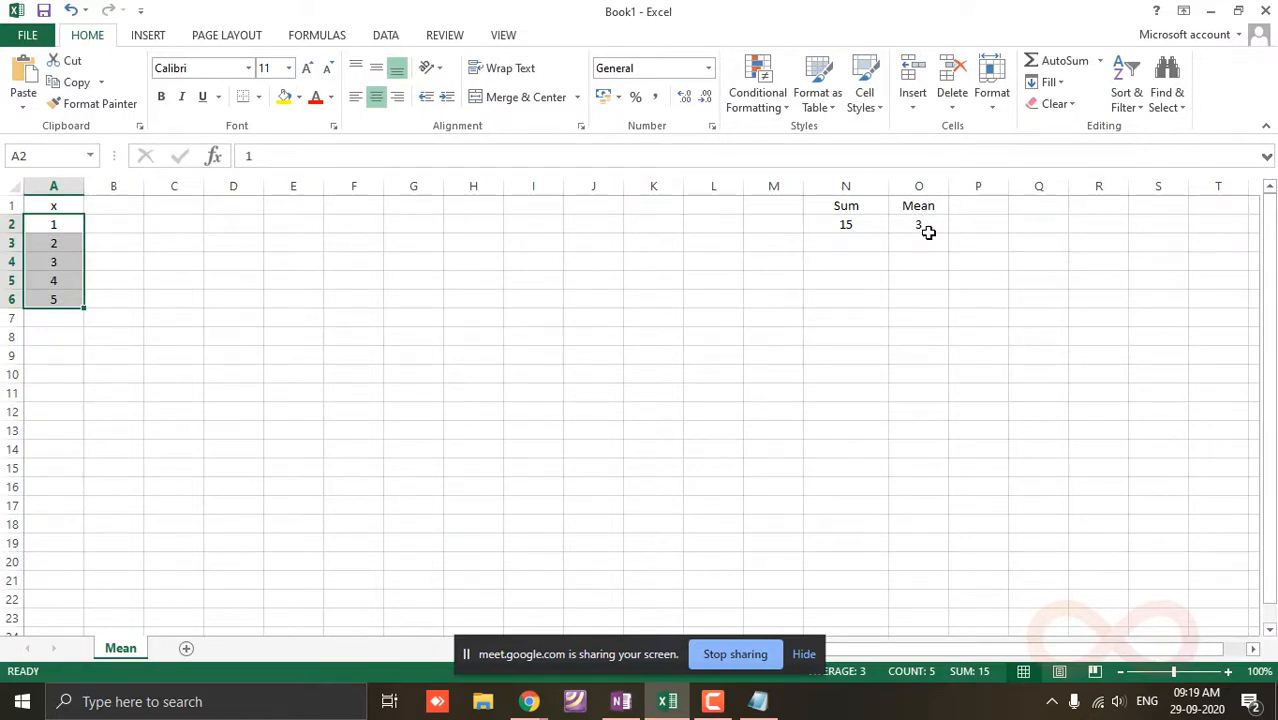
Step: Widen column B and enter the heading deviation in B1
{"action": "left_click", "coordinate": [116, 204]}
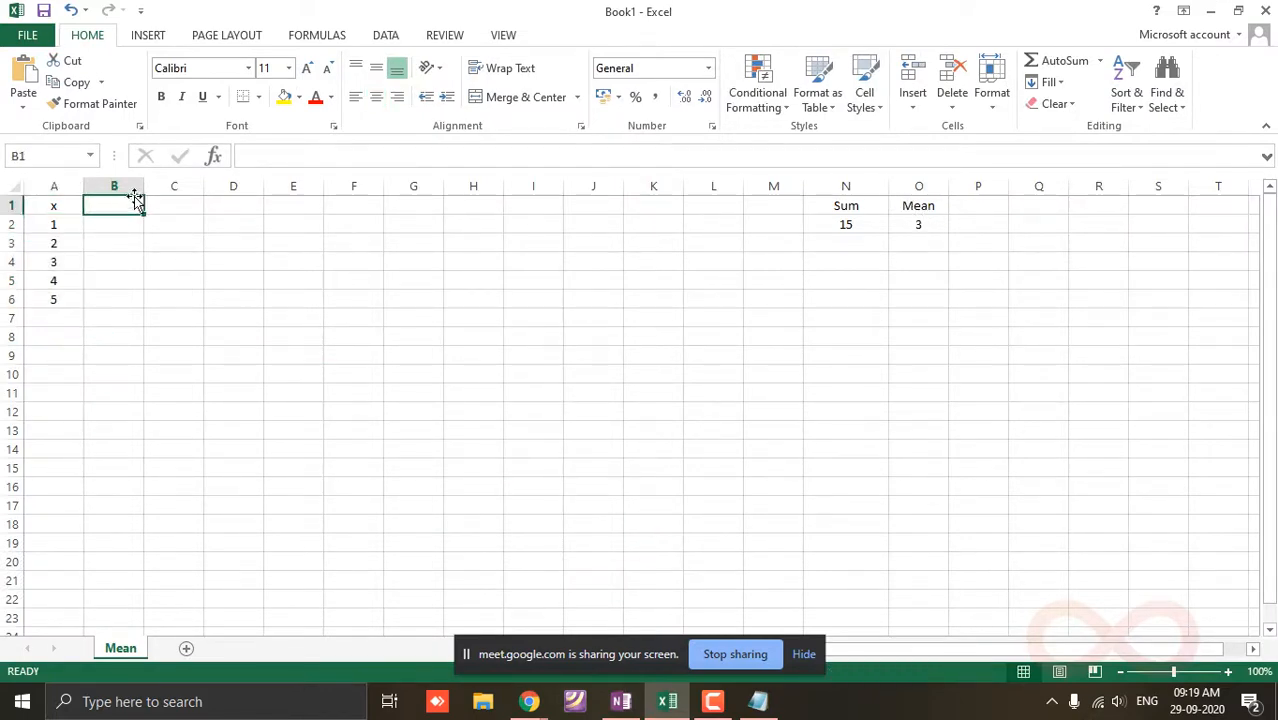
{"action": "left_click_drag", "start_coordinate": [141, 189], "coordinate": [167, 188]}
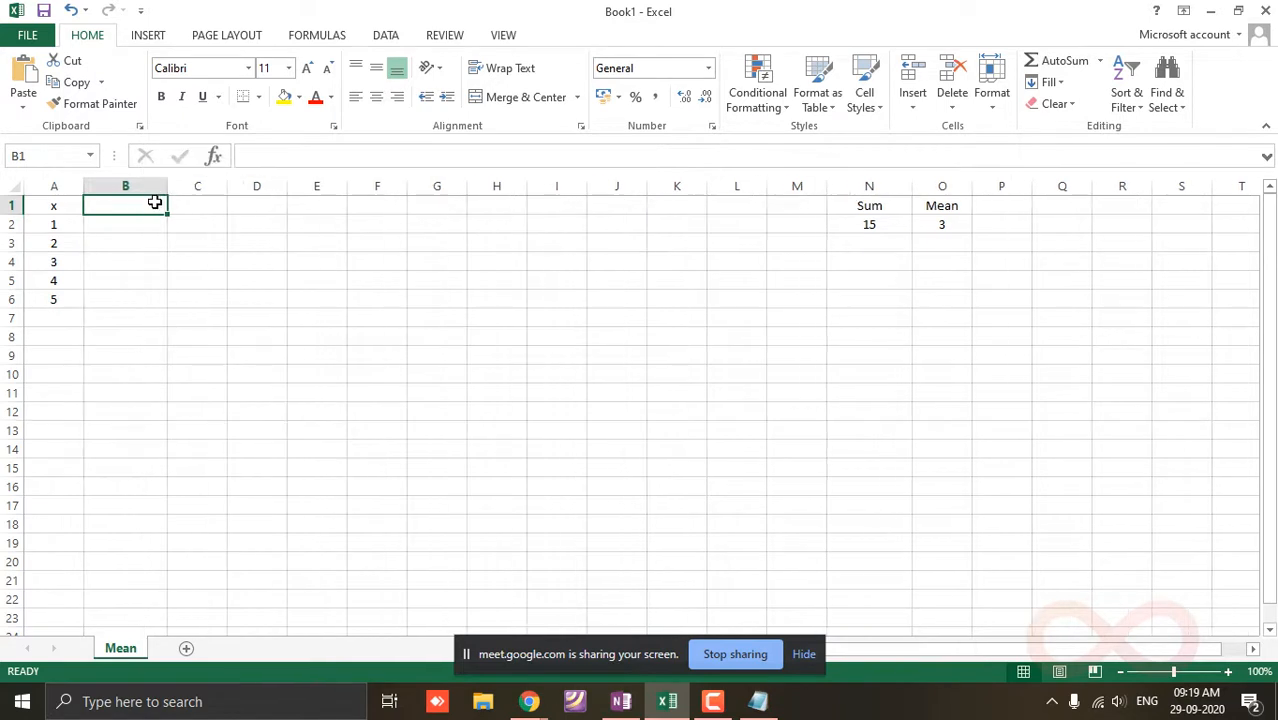
{"action": "double_click", "coordinate": [141, 206]}
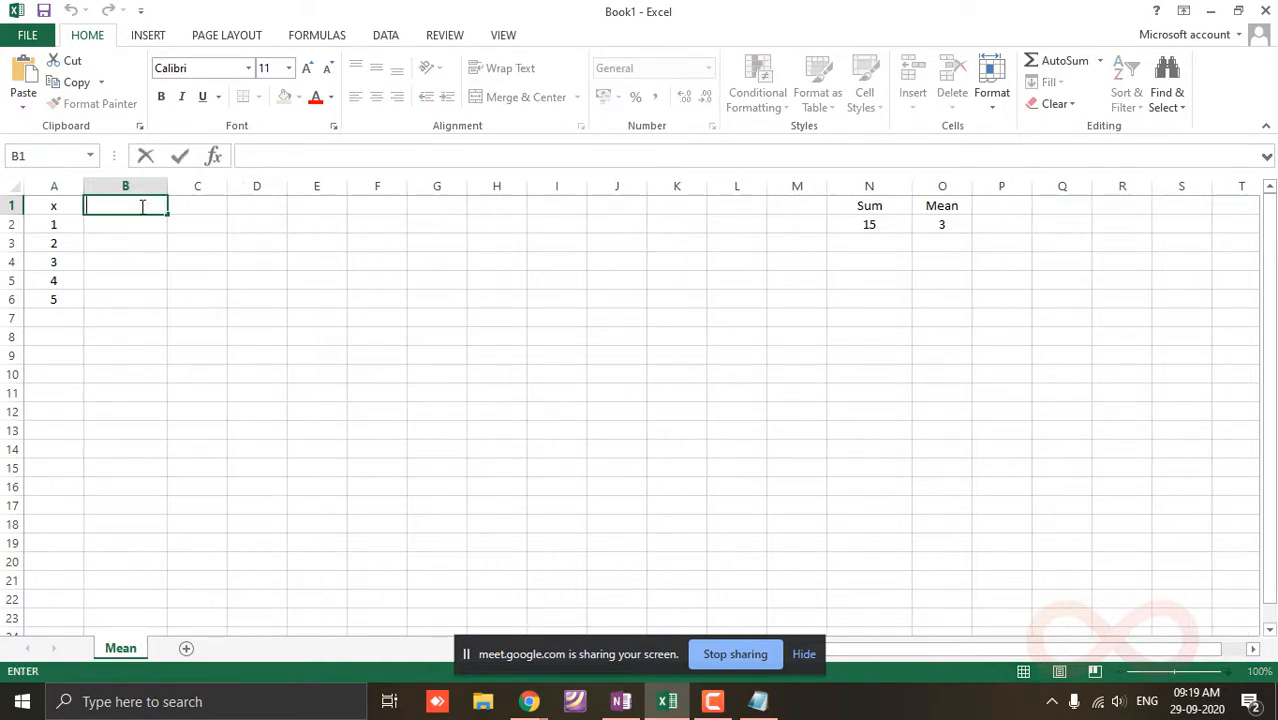
{"action": "type", "text": "deviation"}
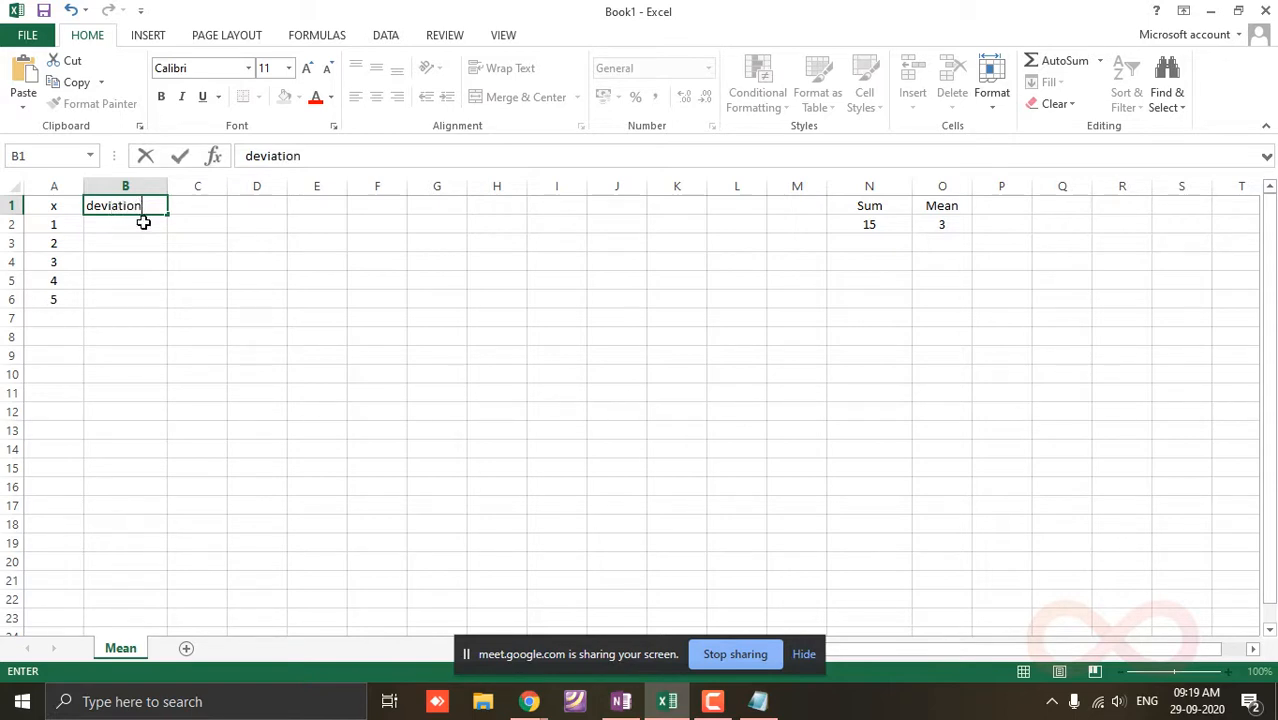
{"action": "left_click", "coordinate": [142, 228]}
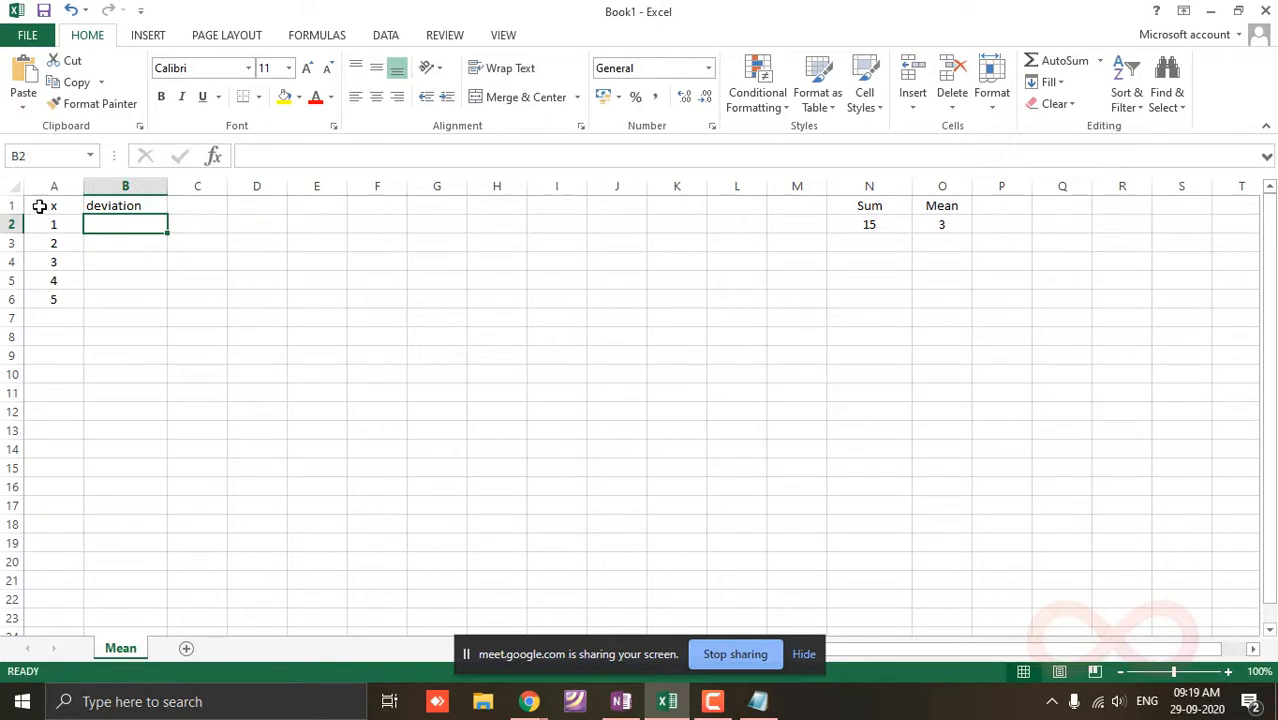
Step: Fill the heading cells A1:D1 with the blue theme colour
{"action": "left_click_drag", "start_coordinate": [44, 207], "coordinate": [230, 212]}
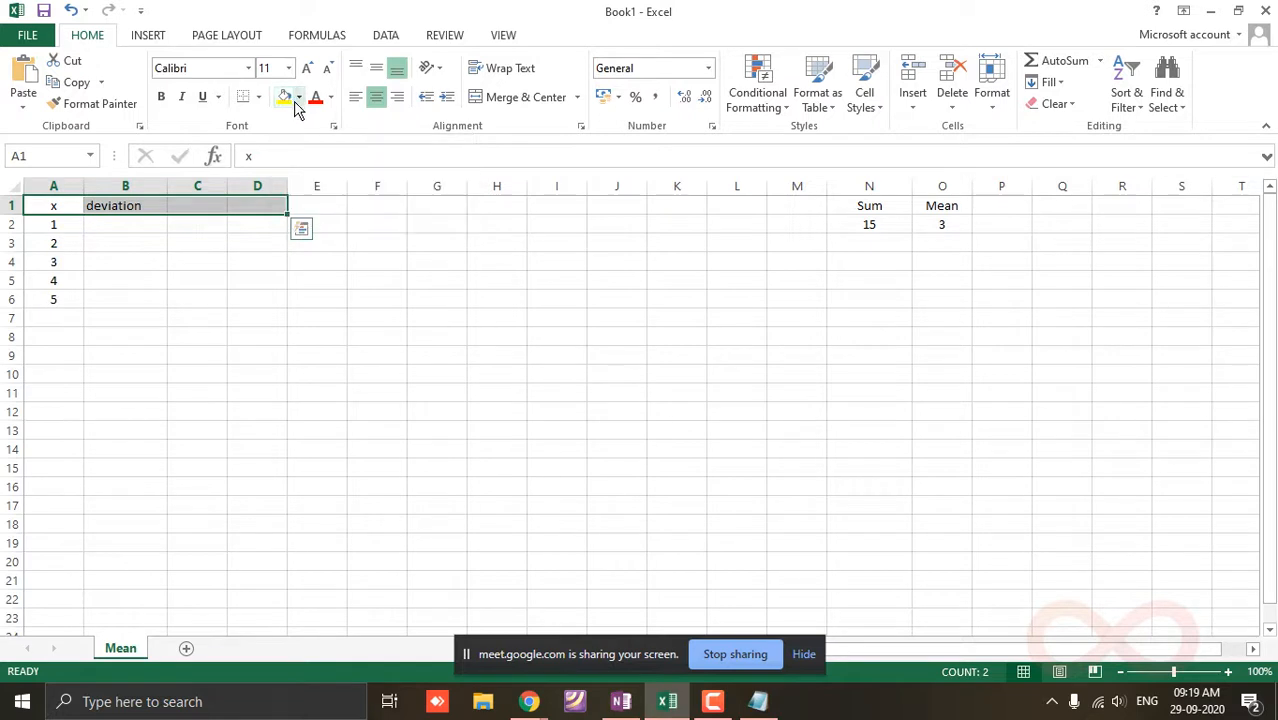
{"action": "left_click", "coordinate": [299, 99]}
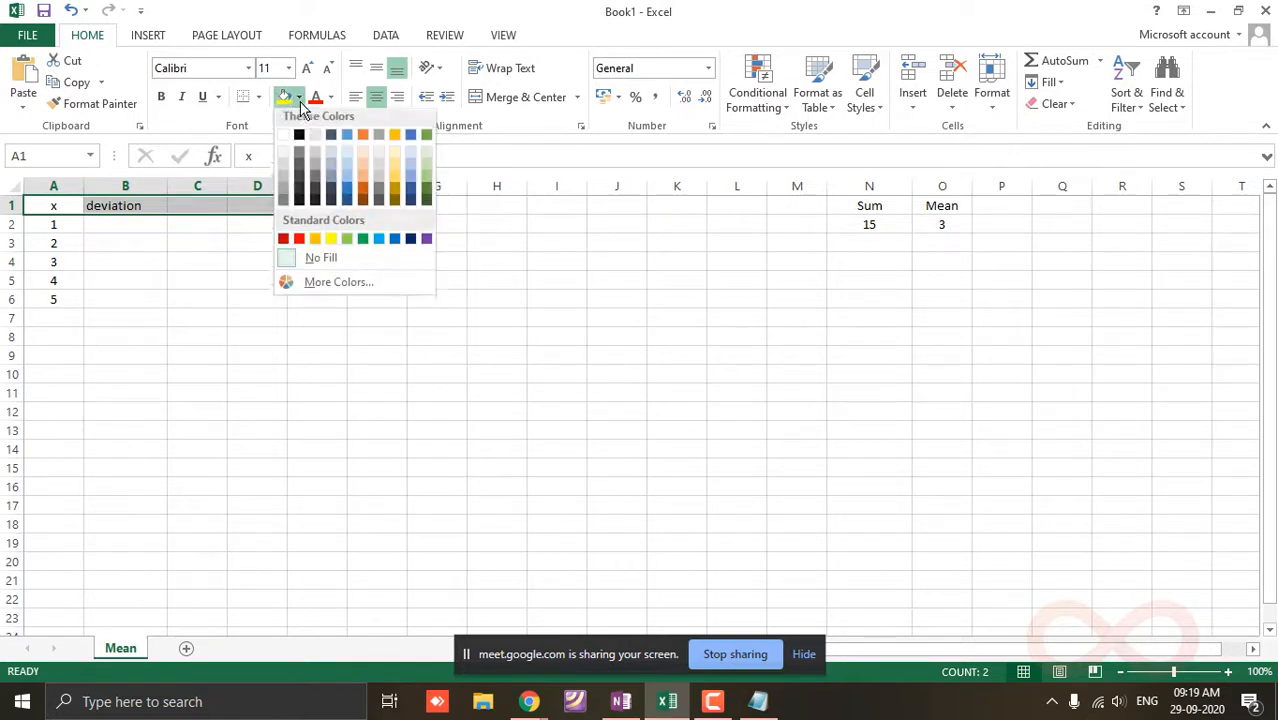
{"action": "left_click", "coordinate": [341, 139]}
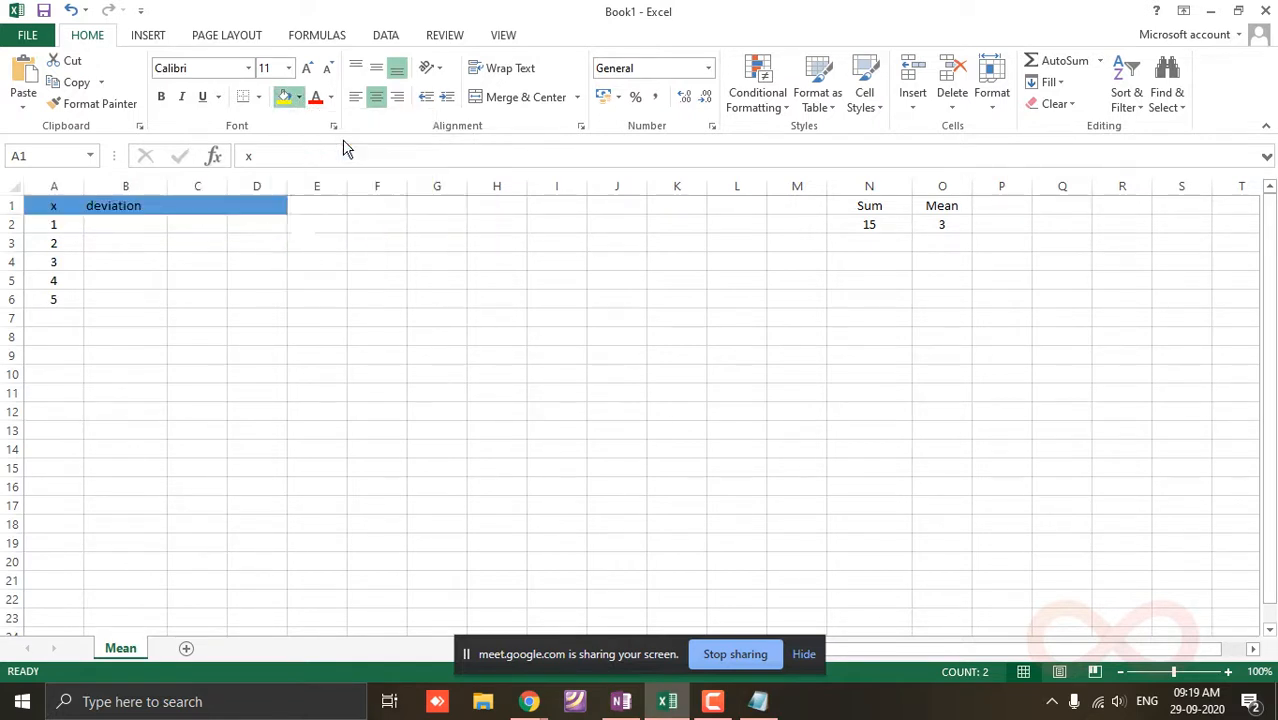
{"action": "left_click", "coordinate": [247, 246]}
{"action": "left_click", "coordinate": [47, 205]}
{"action": "left_click_drag", "start_coordinate": [47, 205], "coordinate": [258, 208]}
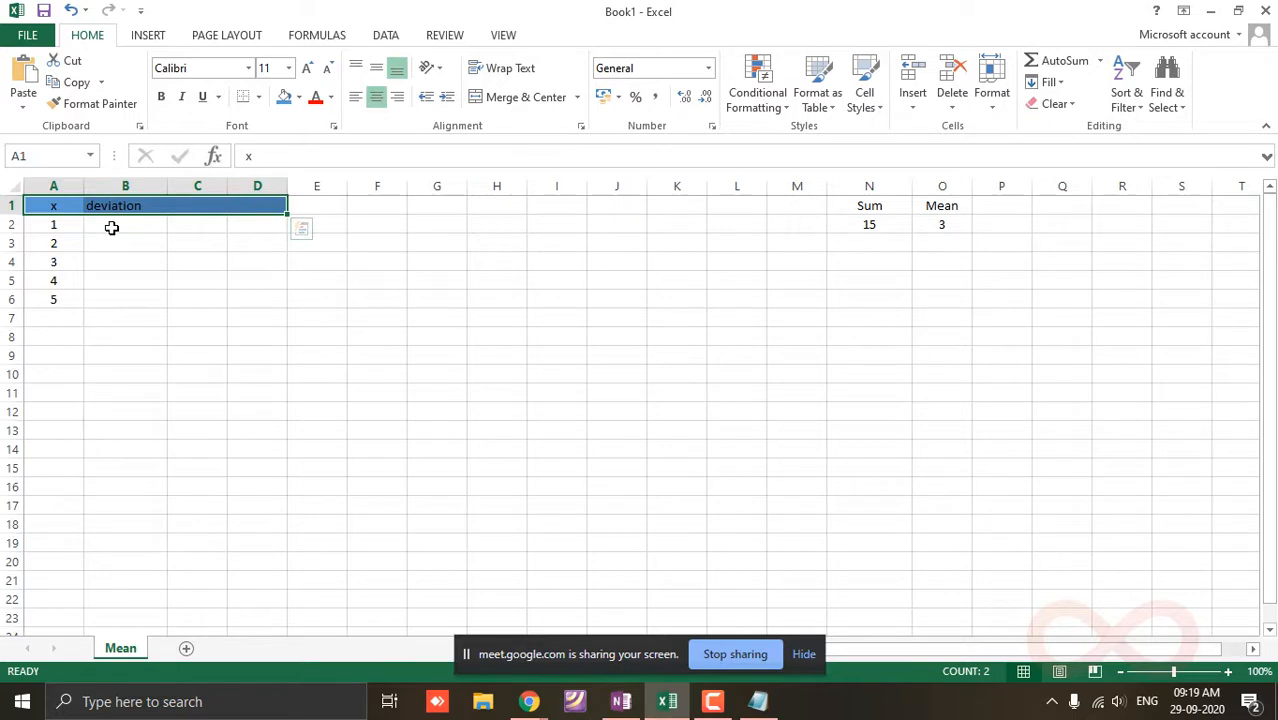
Step: Enter the formula =(A2-3) in B2 to compute the first x value's deviation from the mean
{"action": "left_click", "coordinate": [112, 228]}
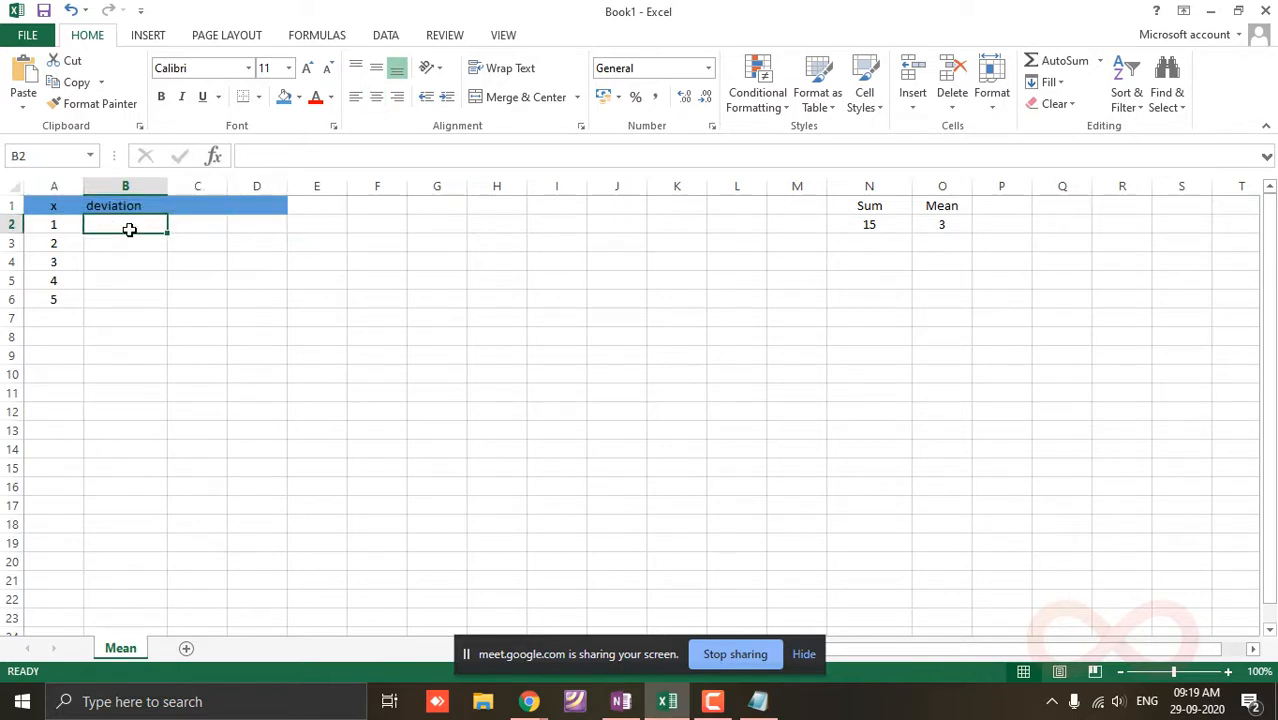
{"action": "double_click", "coordinate": [128, 228]}
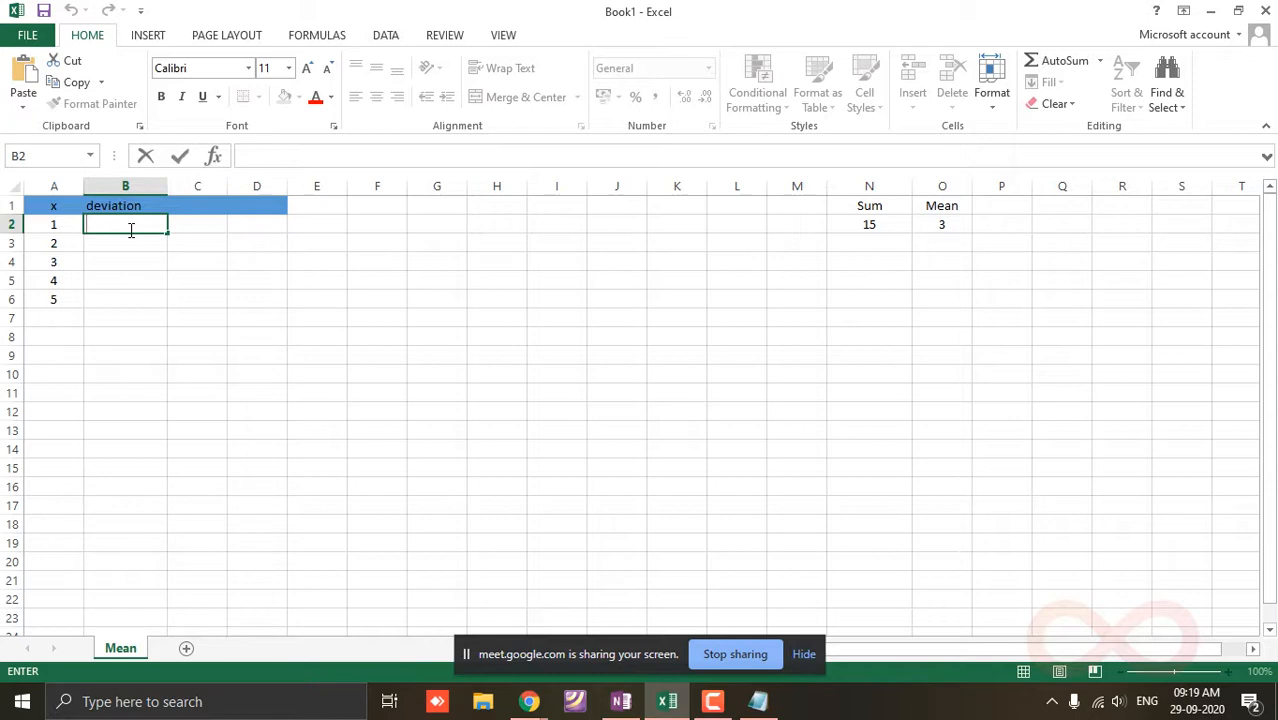
{"action": "type", "text": "="}
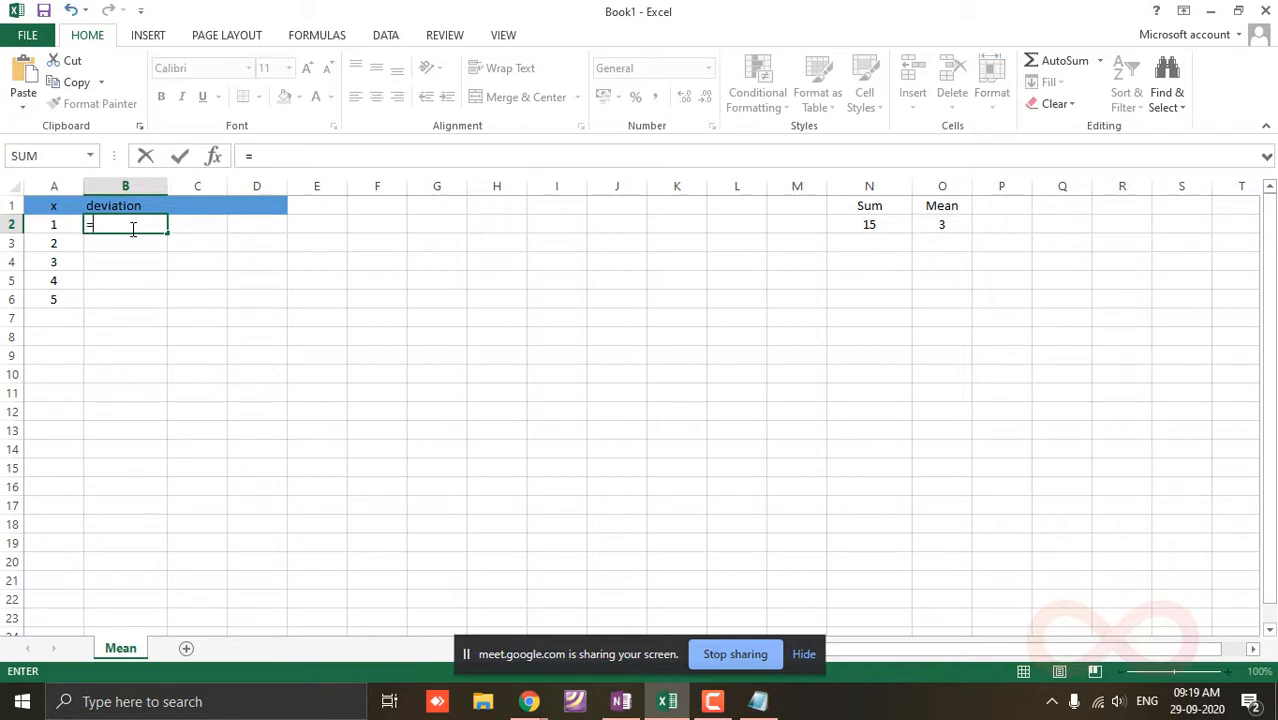
{"action": "type", "text": "("}
{"action": "left_click", "coordinate": [57, 229]}
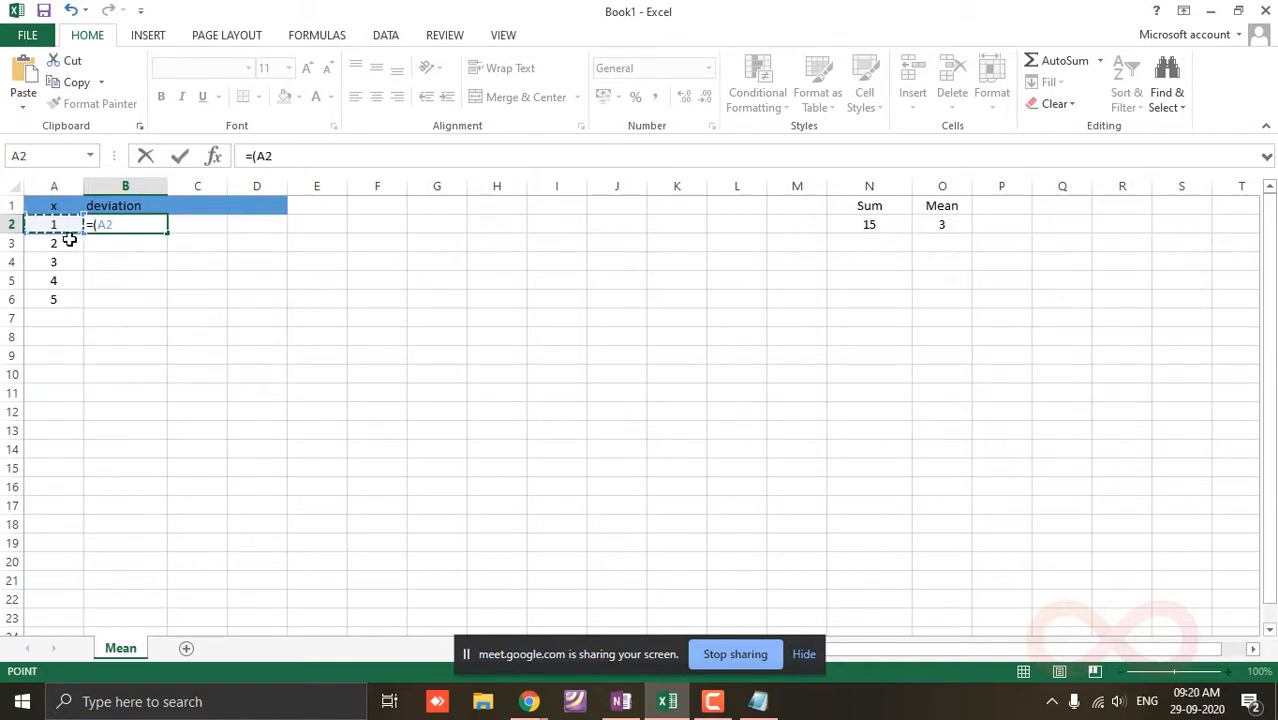
{"action": "left_click", "coordinate": [284, 157]}
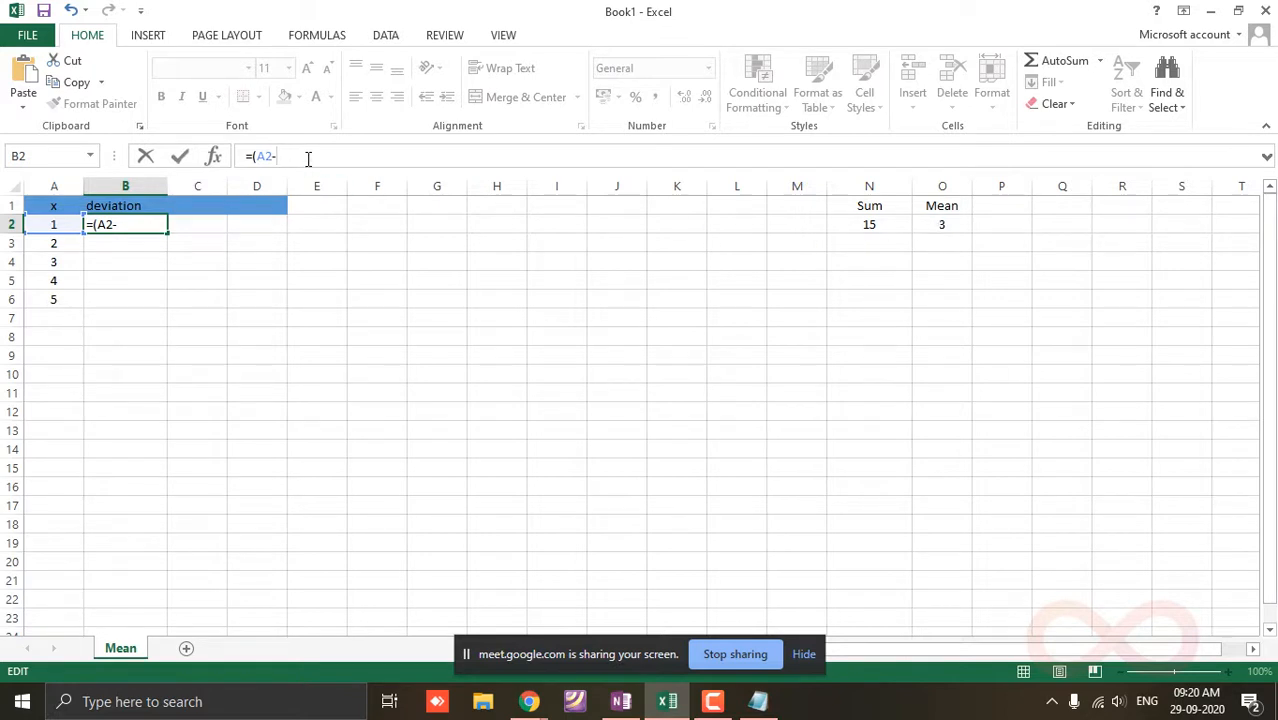
{"action": "type", "text": "3)"}
{"action": "key", "text": "Return"}
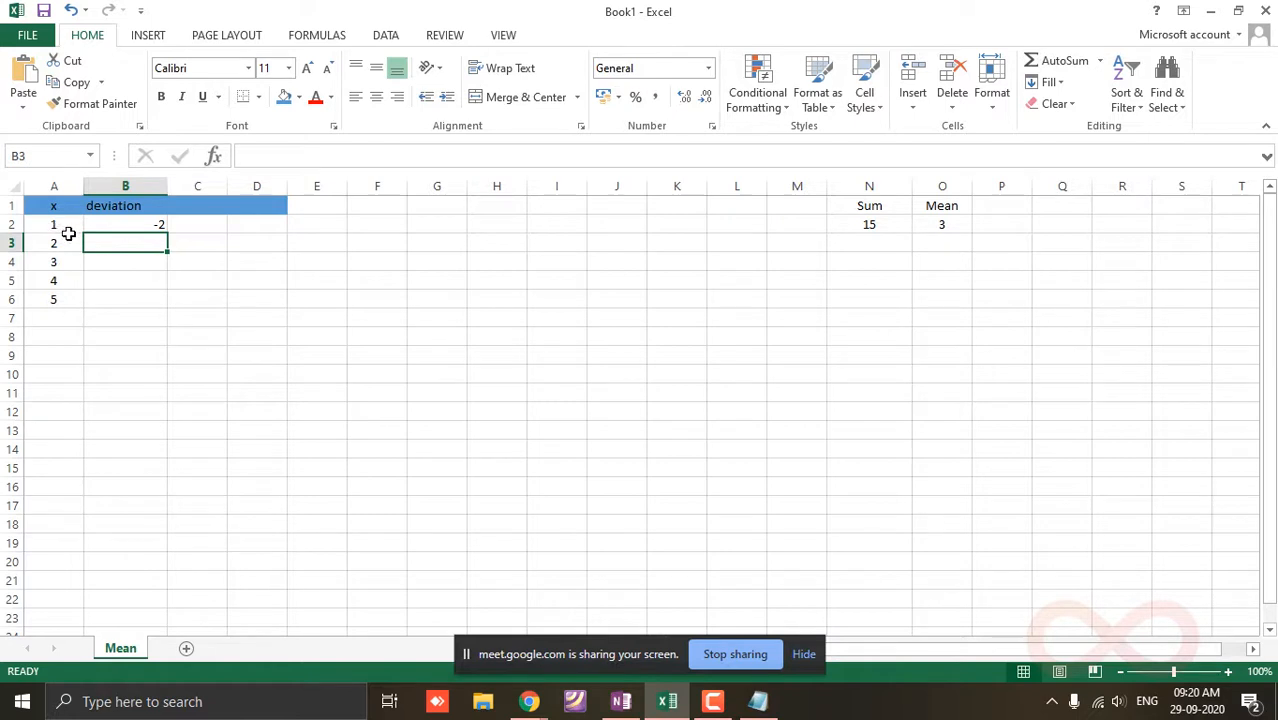
Step: Center the deviation value in B2 and fill its formula down through B6
{"action": "left_click", "coordinate": [128, 226]}
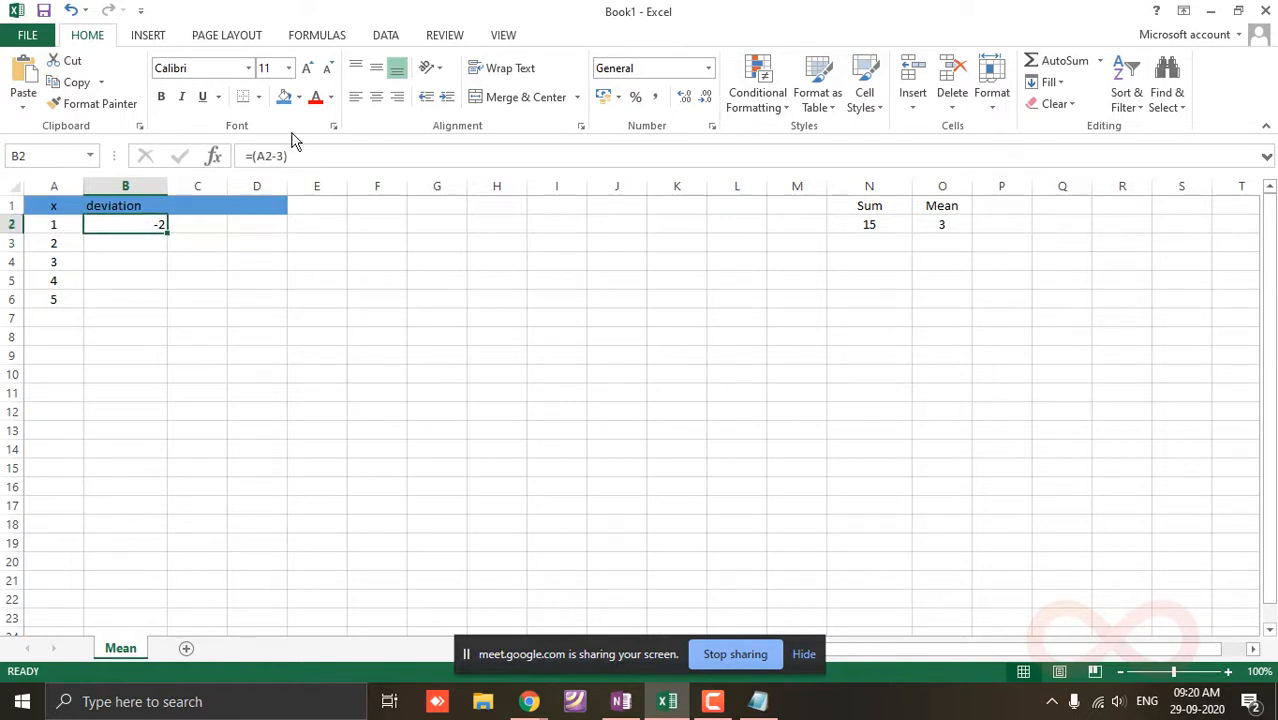
{"action": "left_click", "coordinate": [376, 97]}
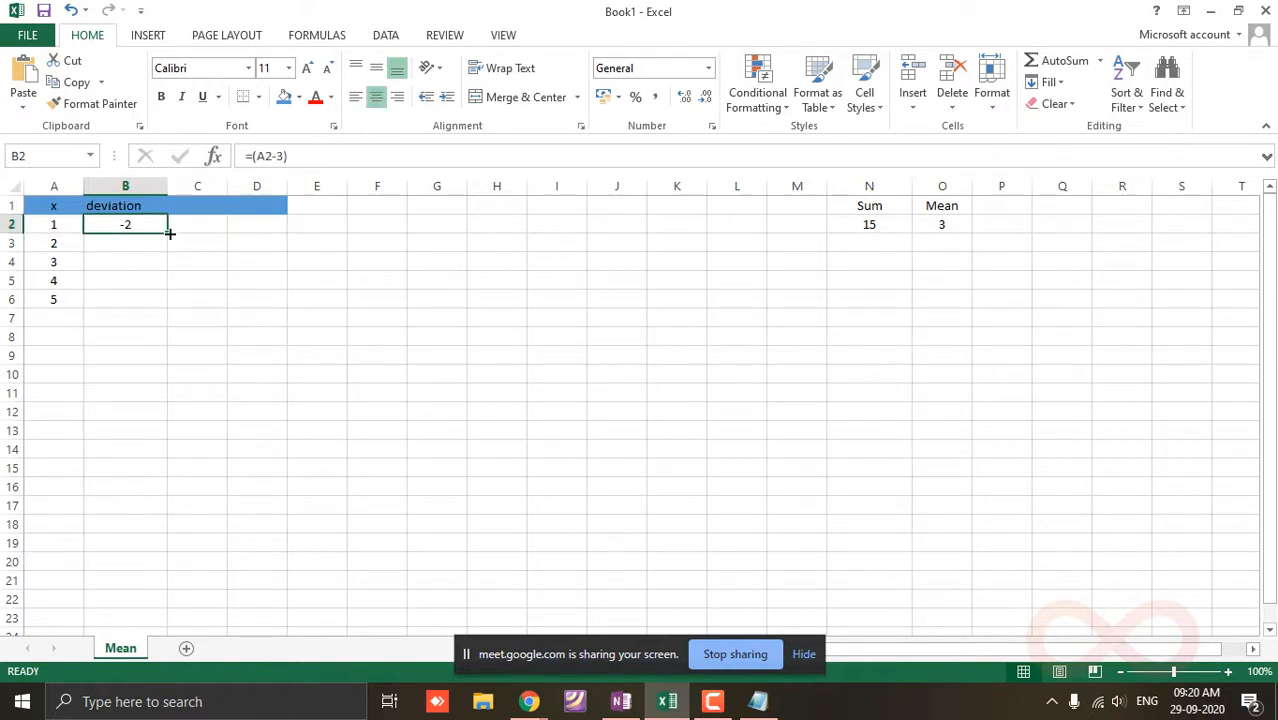
{"action": "left_click_drag", "start_coordinate": [168, 231], "coordinate": [164, 308]}
{"action": "left_click", "coordinate": [266, 315]}
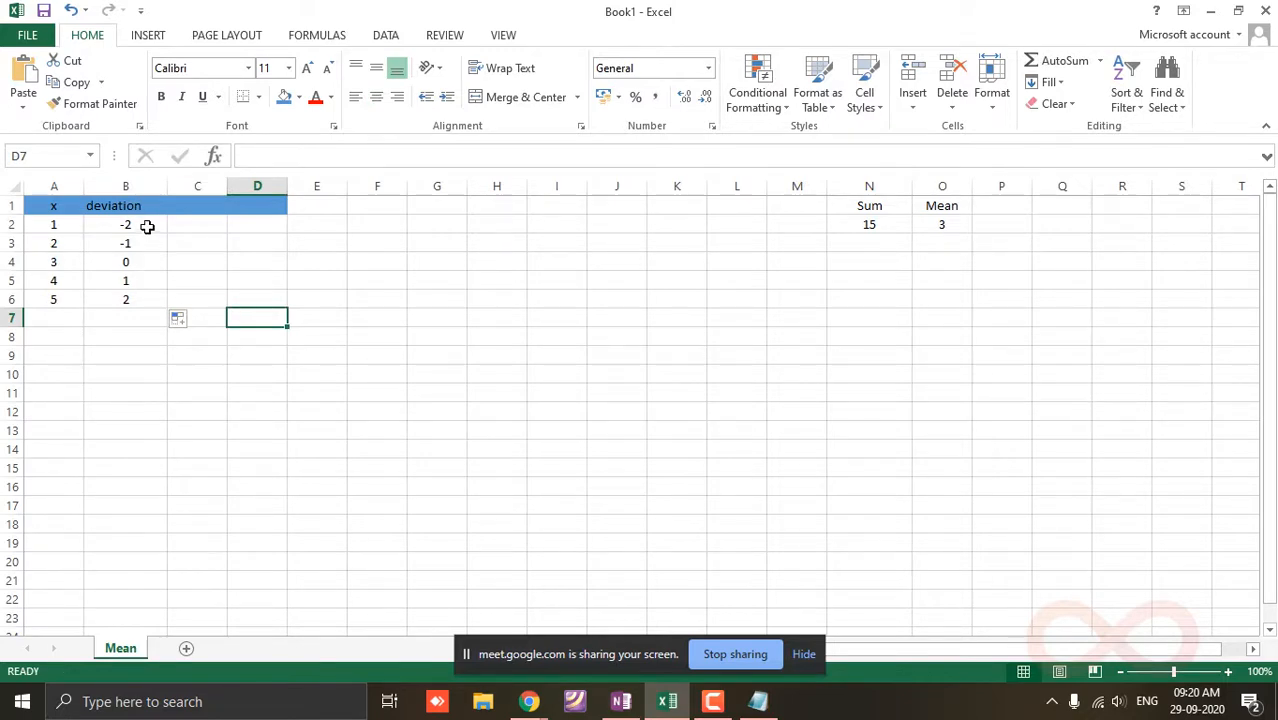
Step: Enter =SUM(B2:B6) in B7 to total the deviations
{"action": "left_click", "coordinate": [107, 315]}
{"action": "key", "text": "BackSpace"}
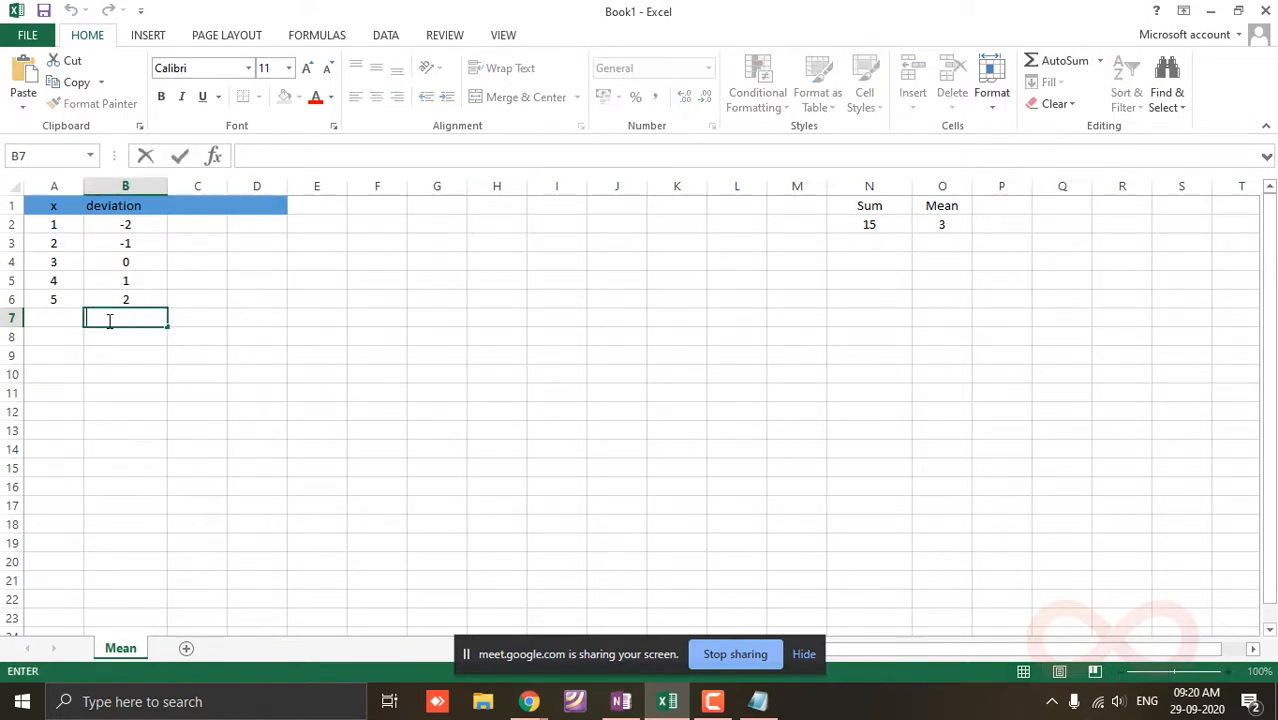
{"action": "type", "text": "="}
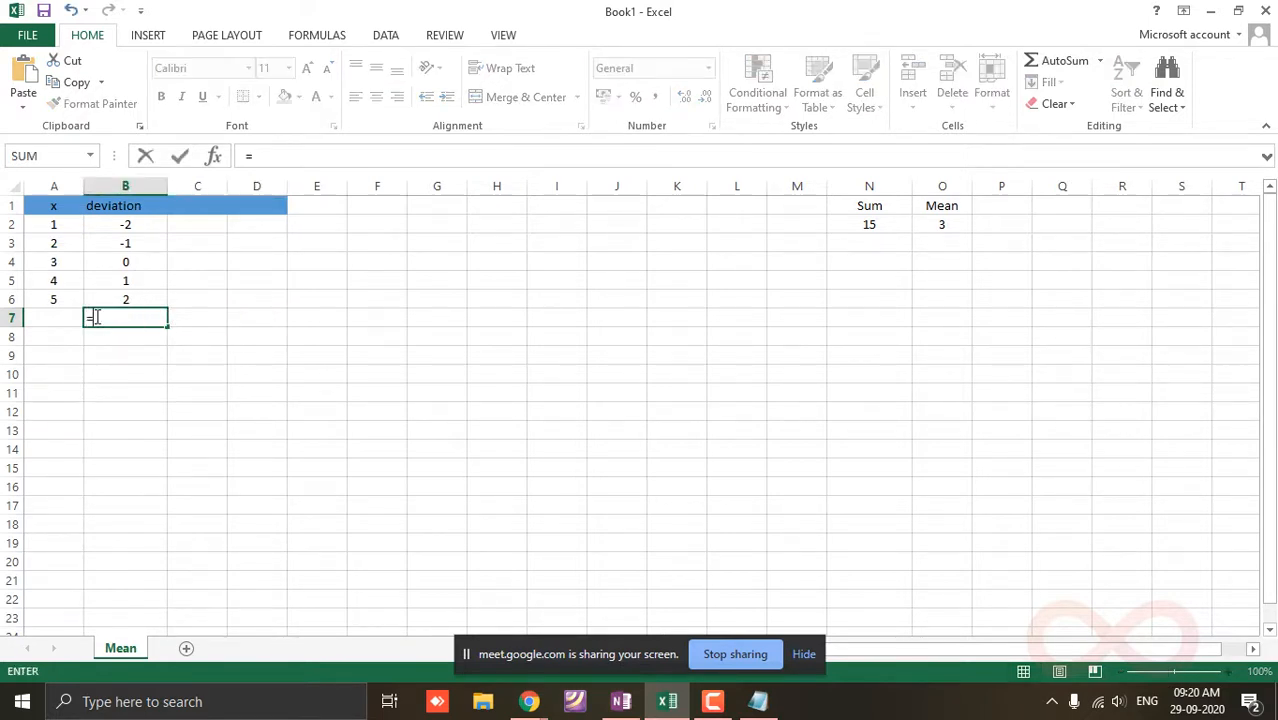
{"action": "type", "text": "sum"}
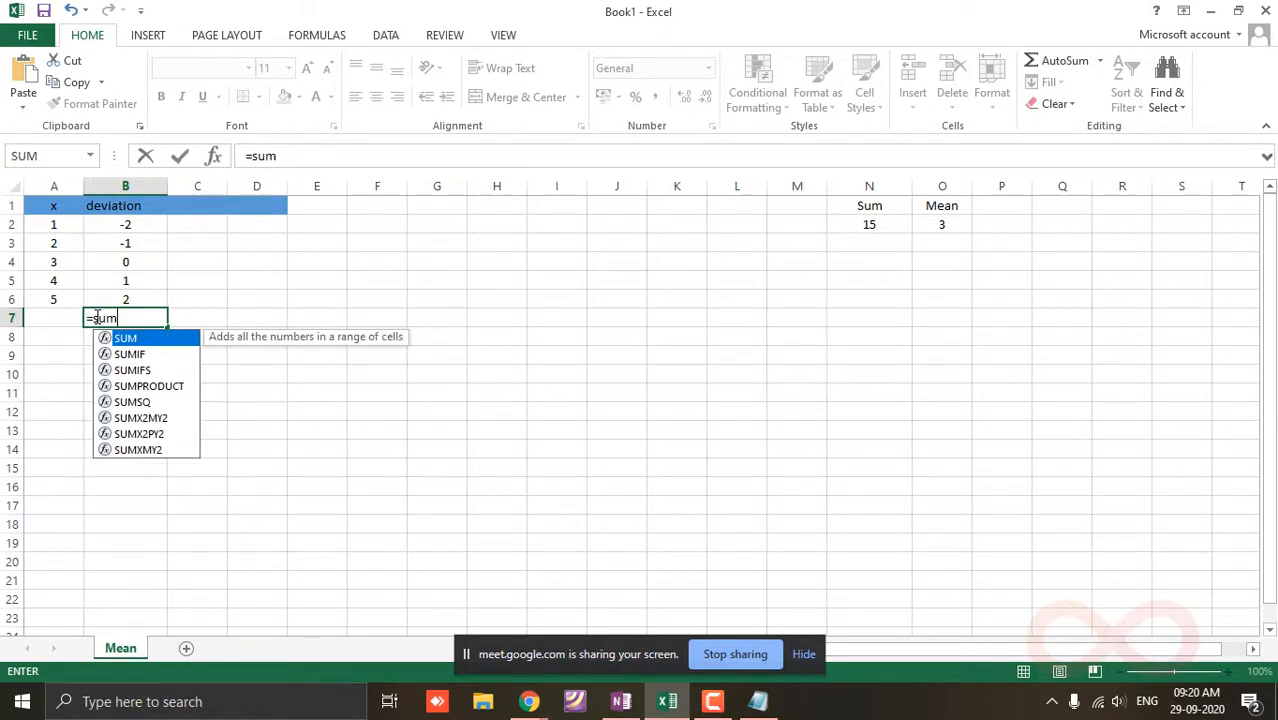
{"action": "type", "text": "("}
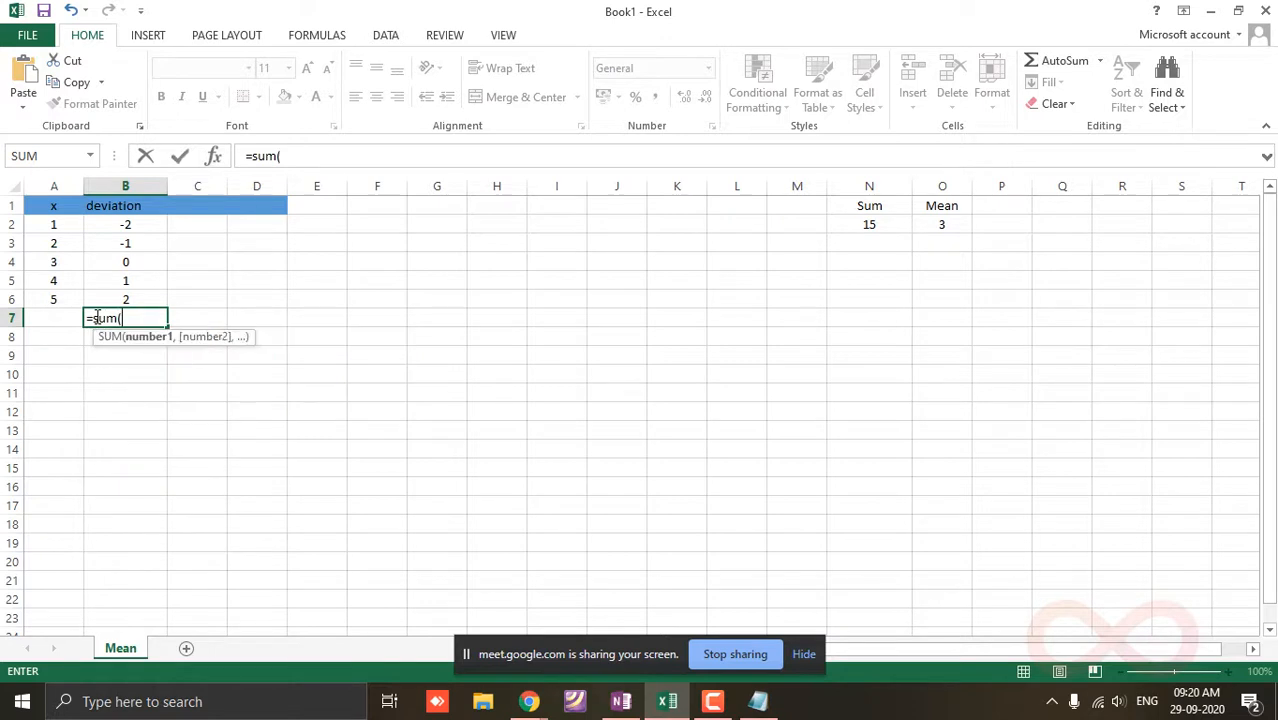
{"action": "left_click", "coordinate": [140, 225]}
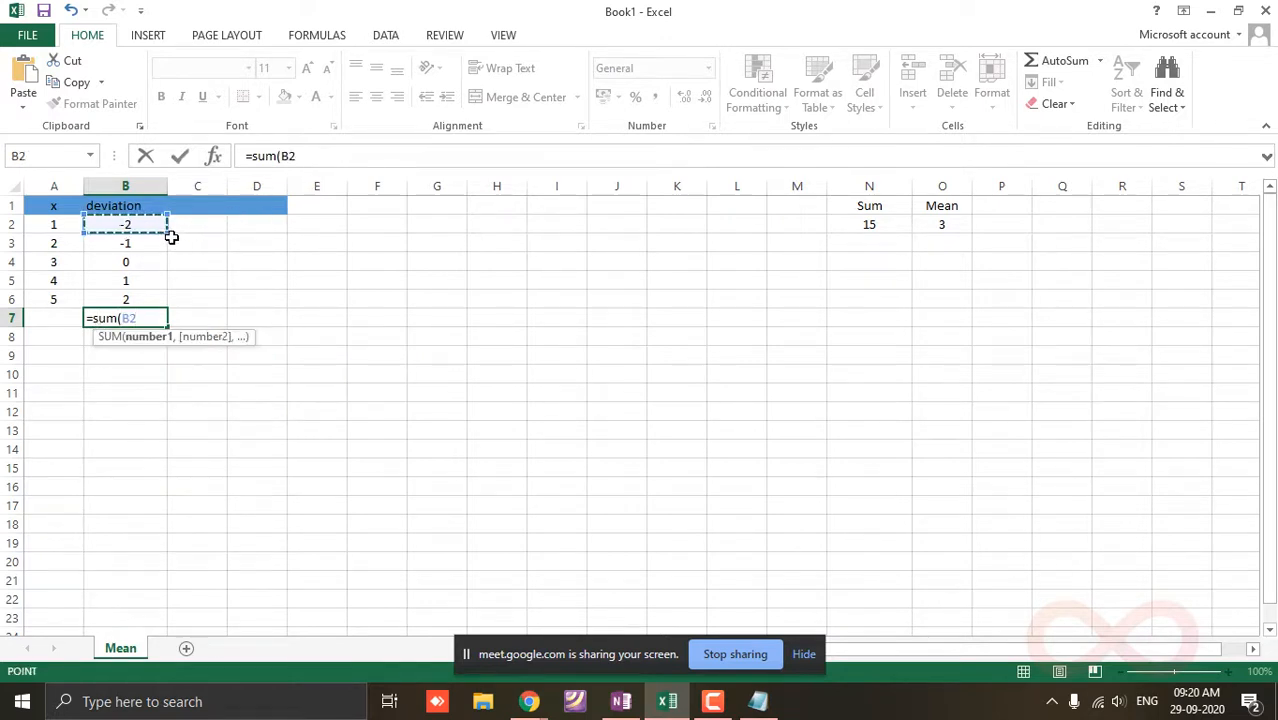
{"action": "left_click_drag", "start_coordinate": [163, 229], "coordinate": [158, 302]}
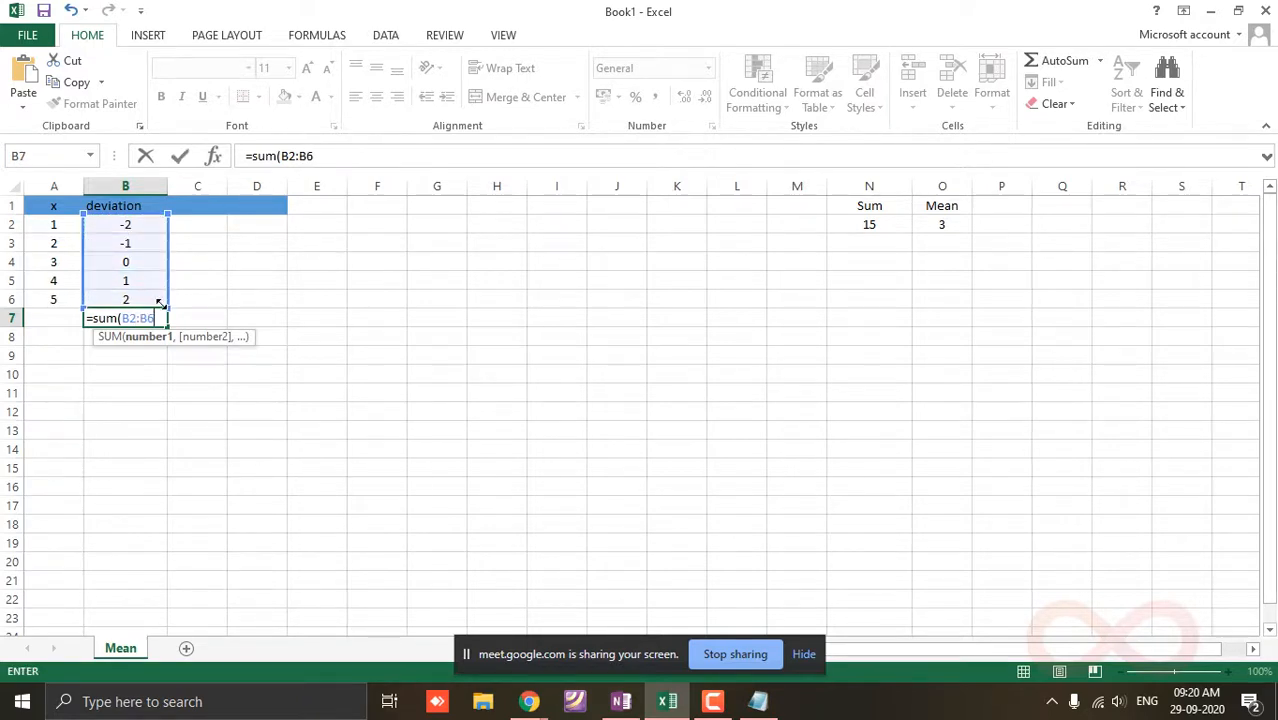
{"action": "left_click", "coordinate": [329, 155]}
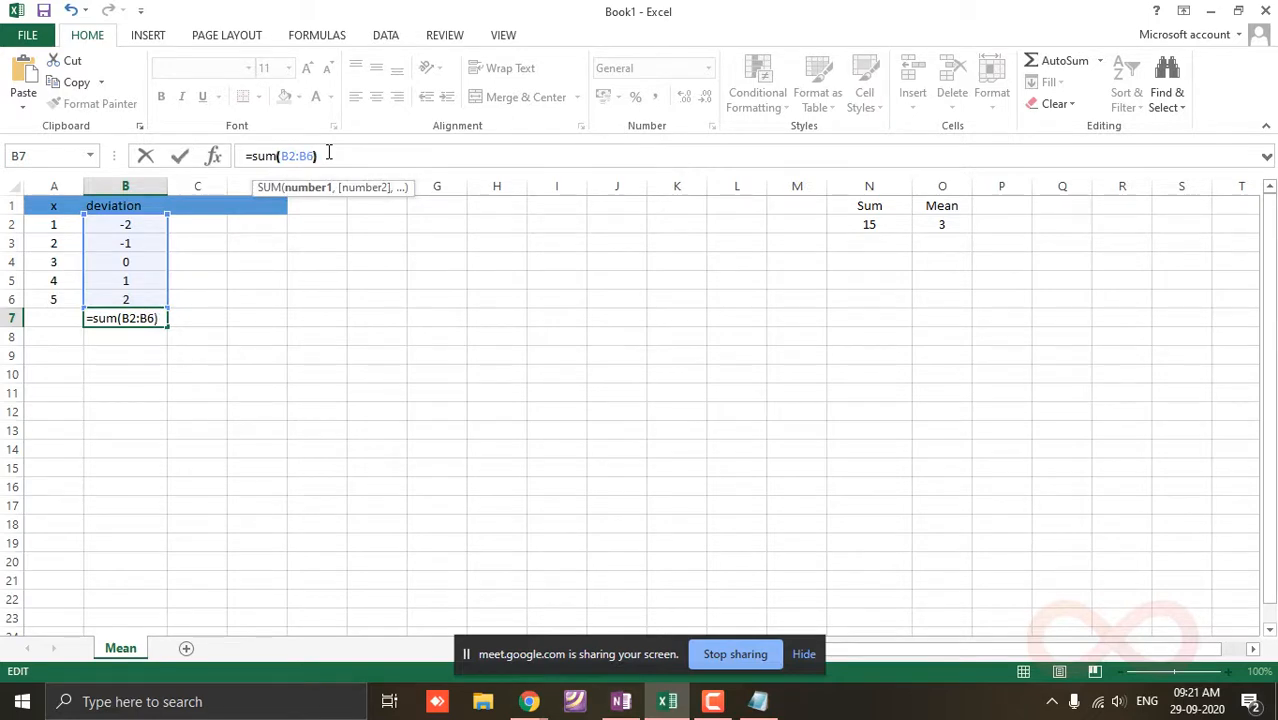
{"action": "type", "text": ")"}
{"action": "key", "text": "Return"}
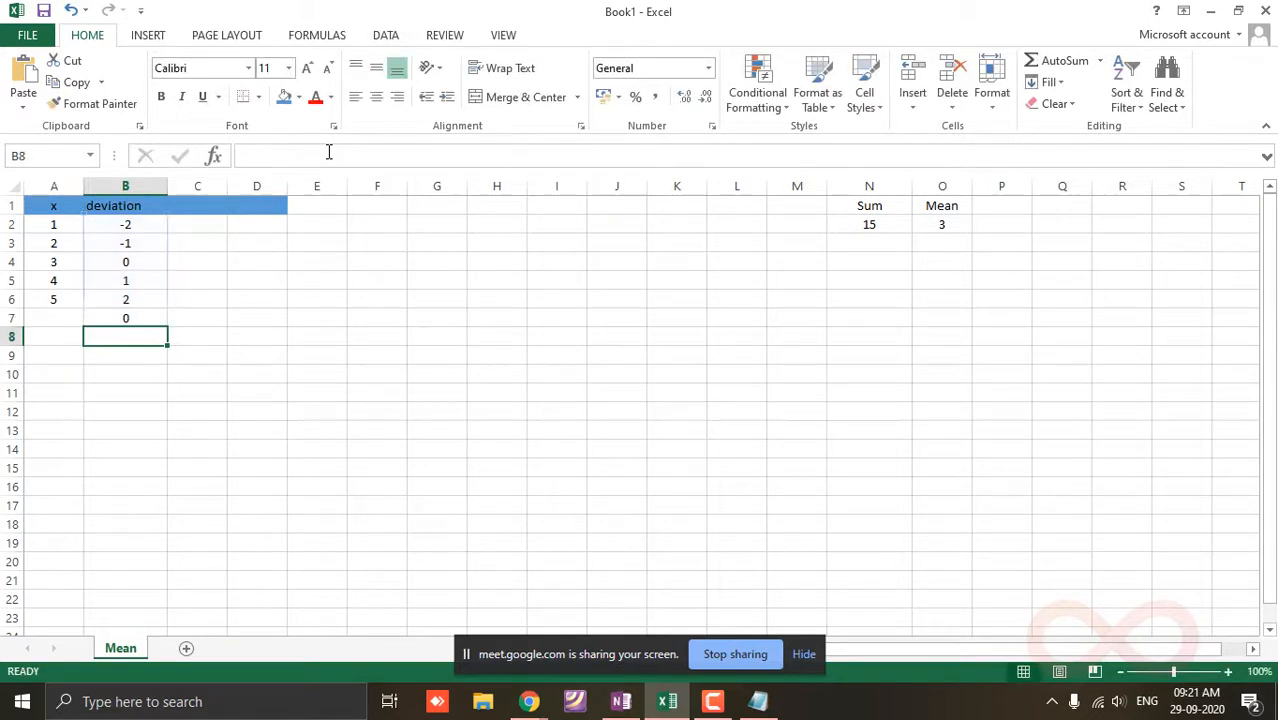
{"action": "left_click", "coordinate": [125, 316]}
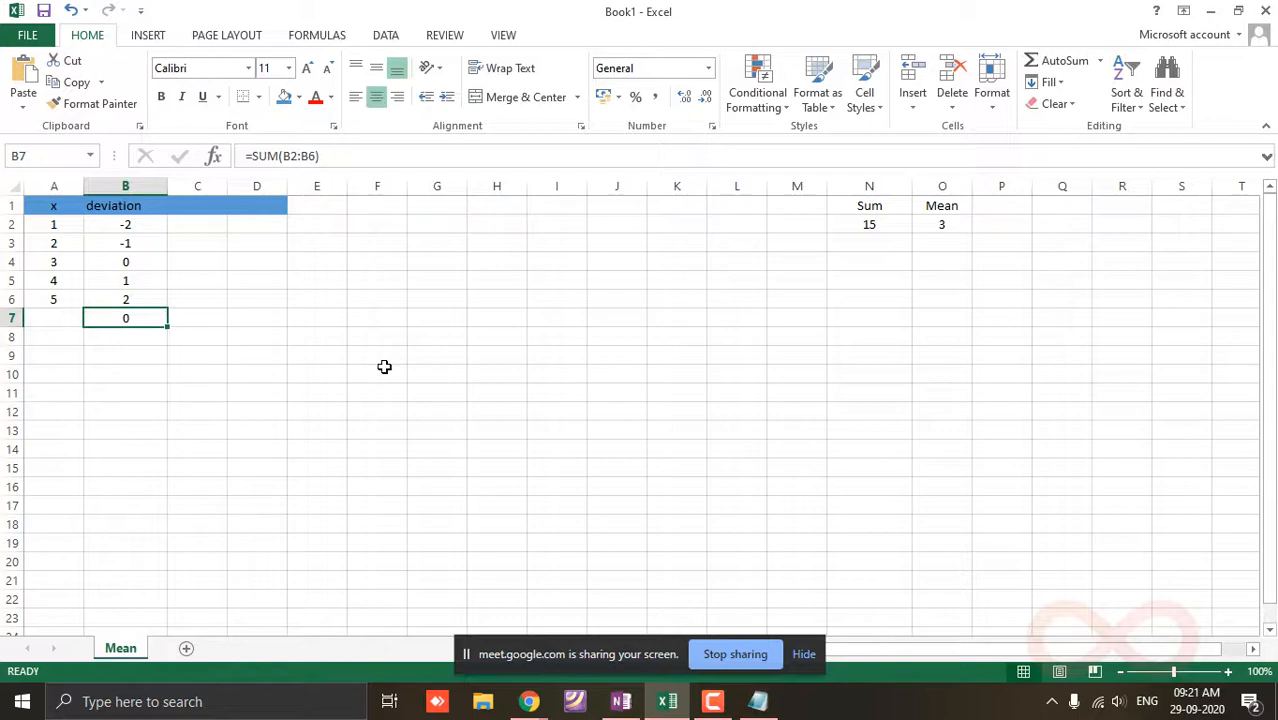